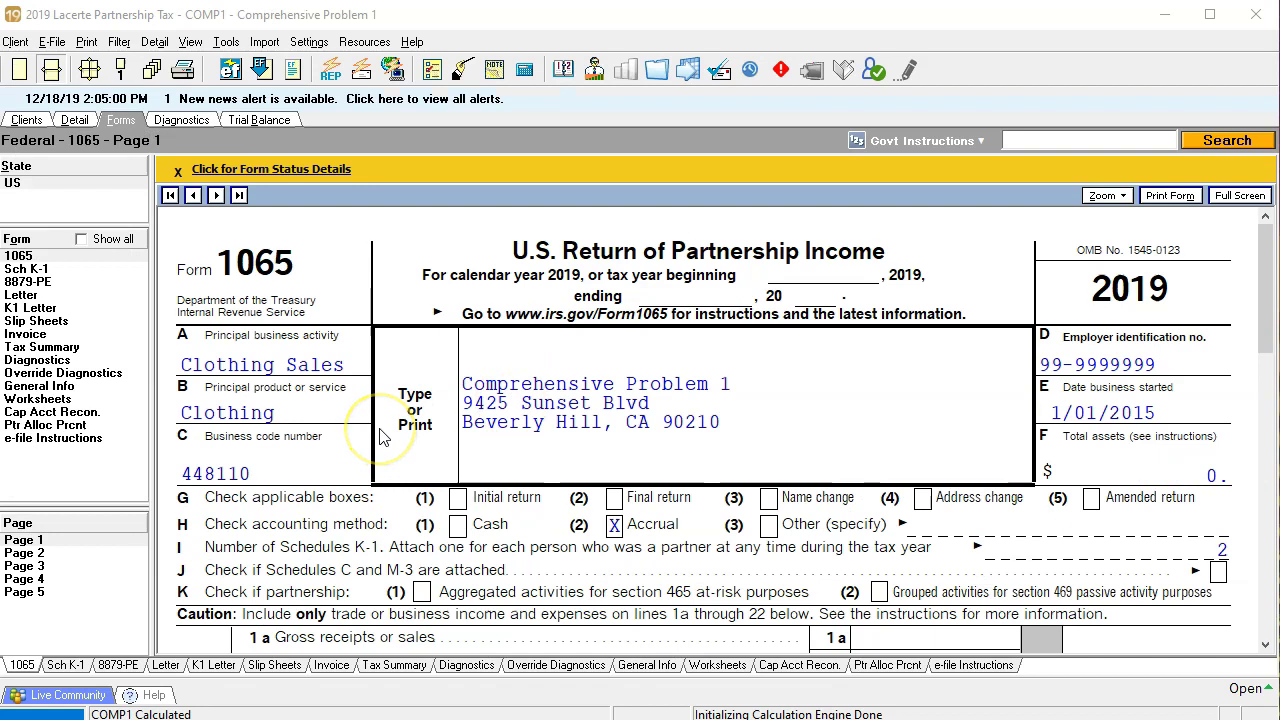
- Go to page 5 of Form 1065 and examine the asset lines of Schedule L
scroll(380, 437, "down", 6)
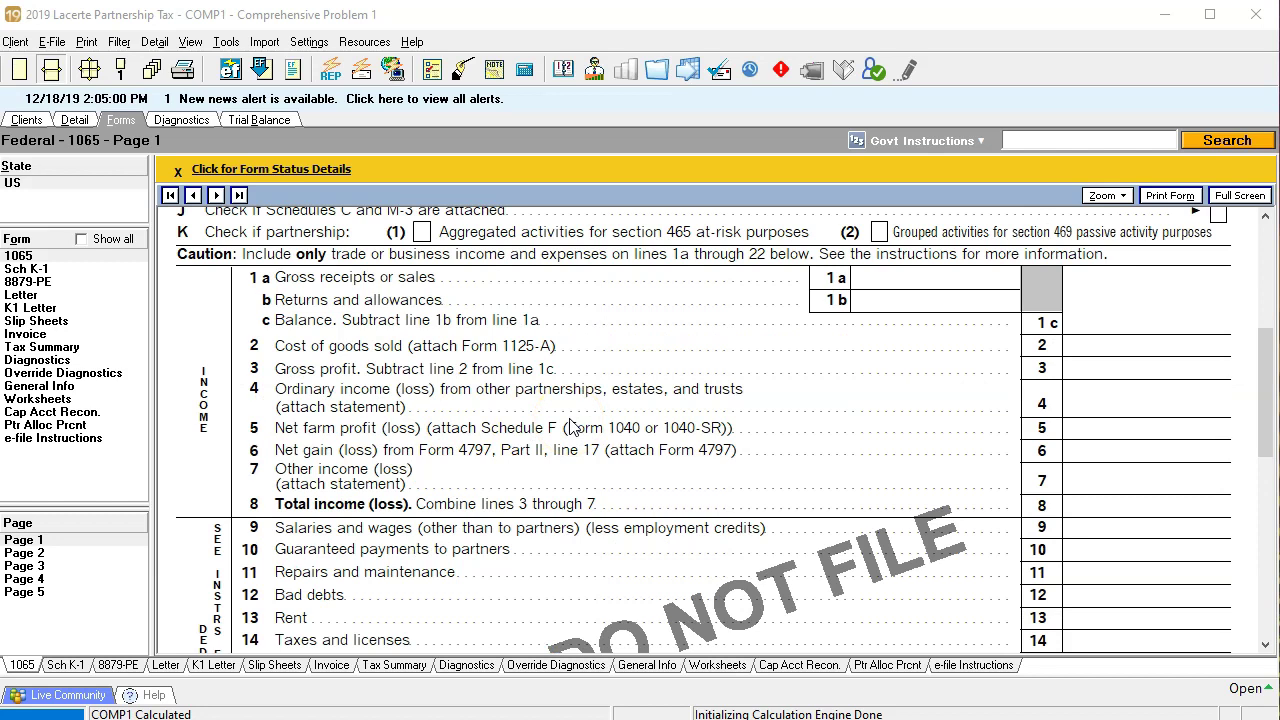
left_click(24, 592)
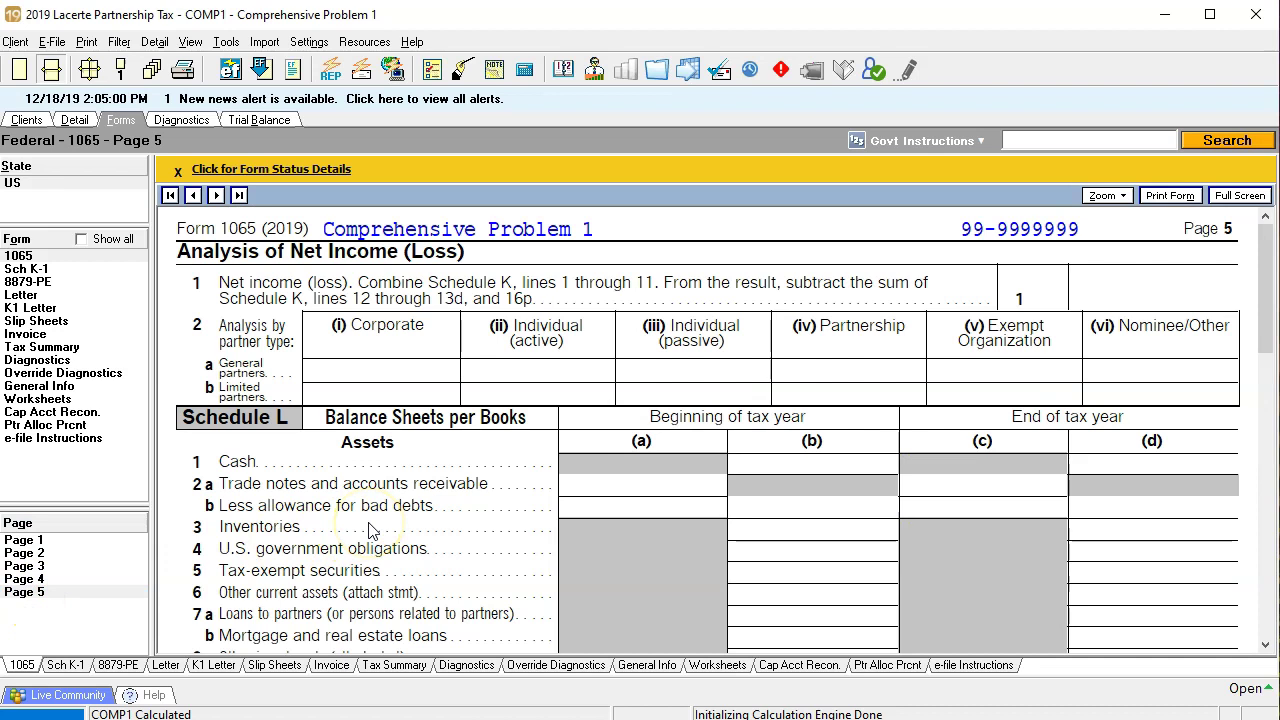
scroll(370, 530, "down", 3)
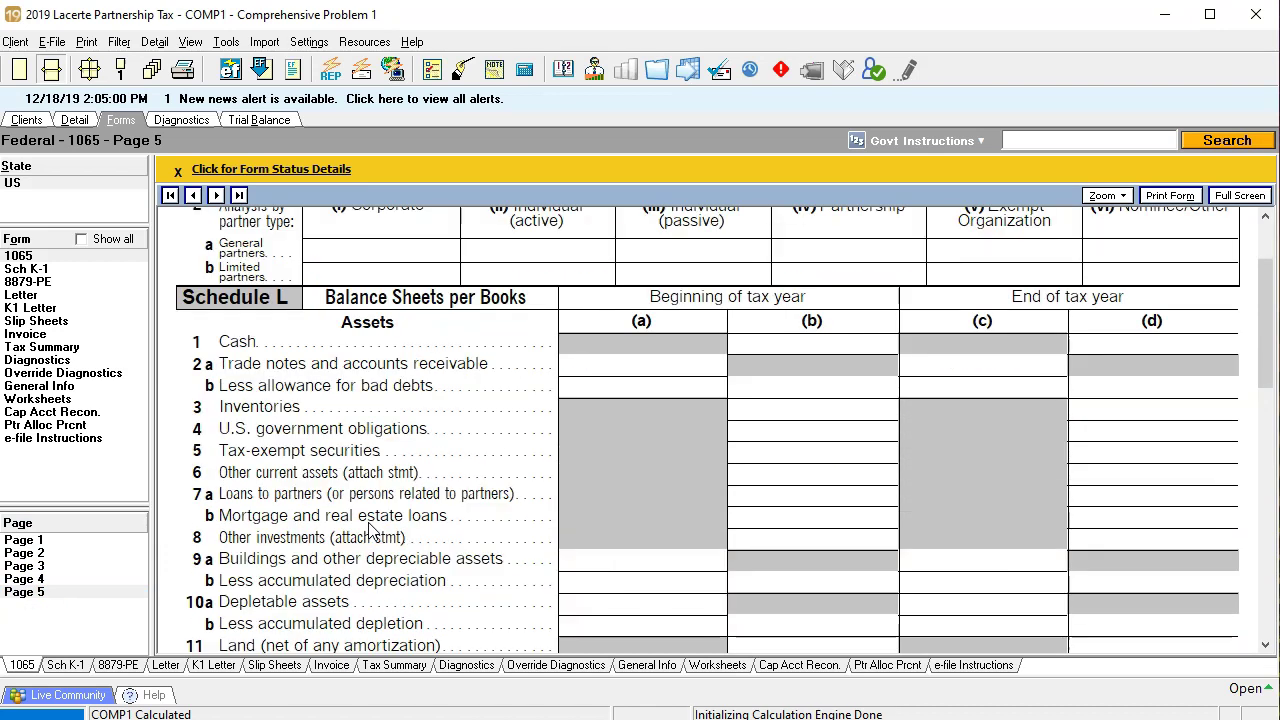
left_click(445, 340)
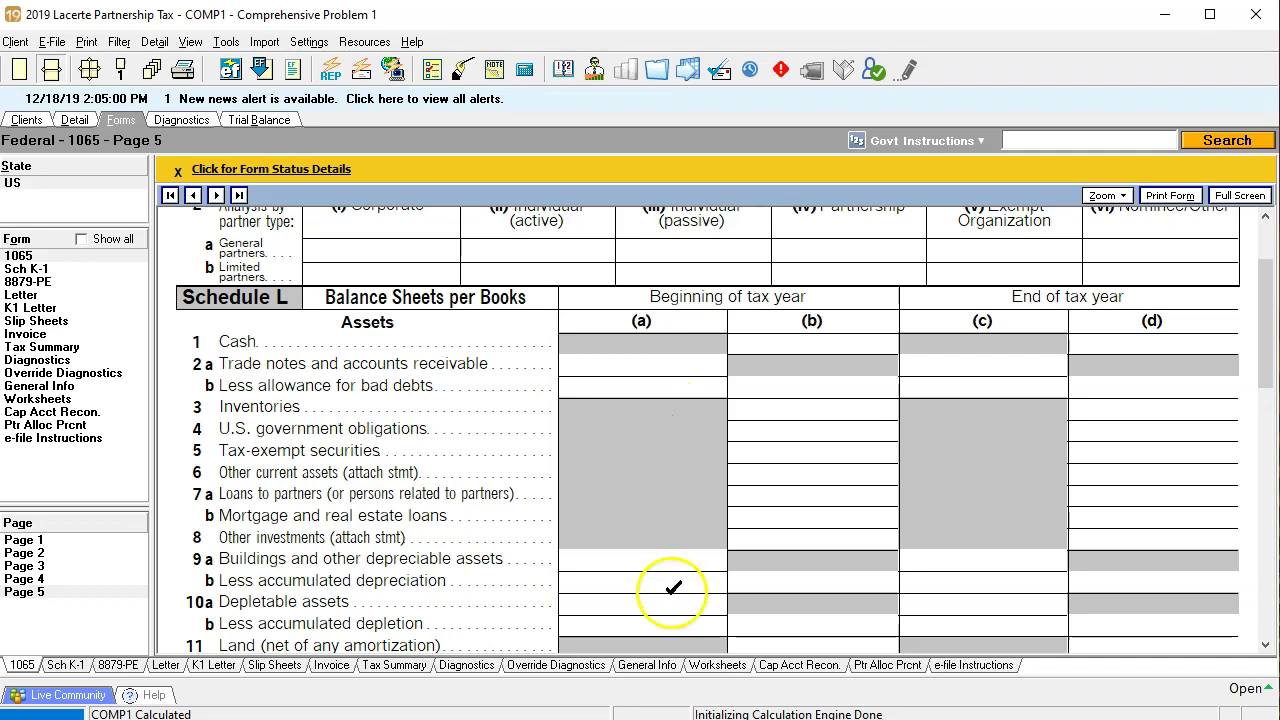
- Switch to the Comp Prob 1 workbook in Excel and review the prior-year balance sheet from its liabilities up to its heading
key("alt+Tab")
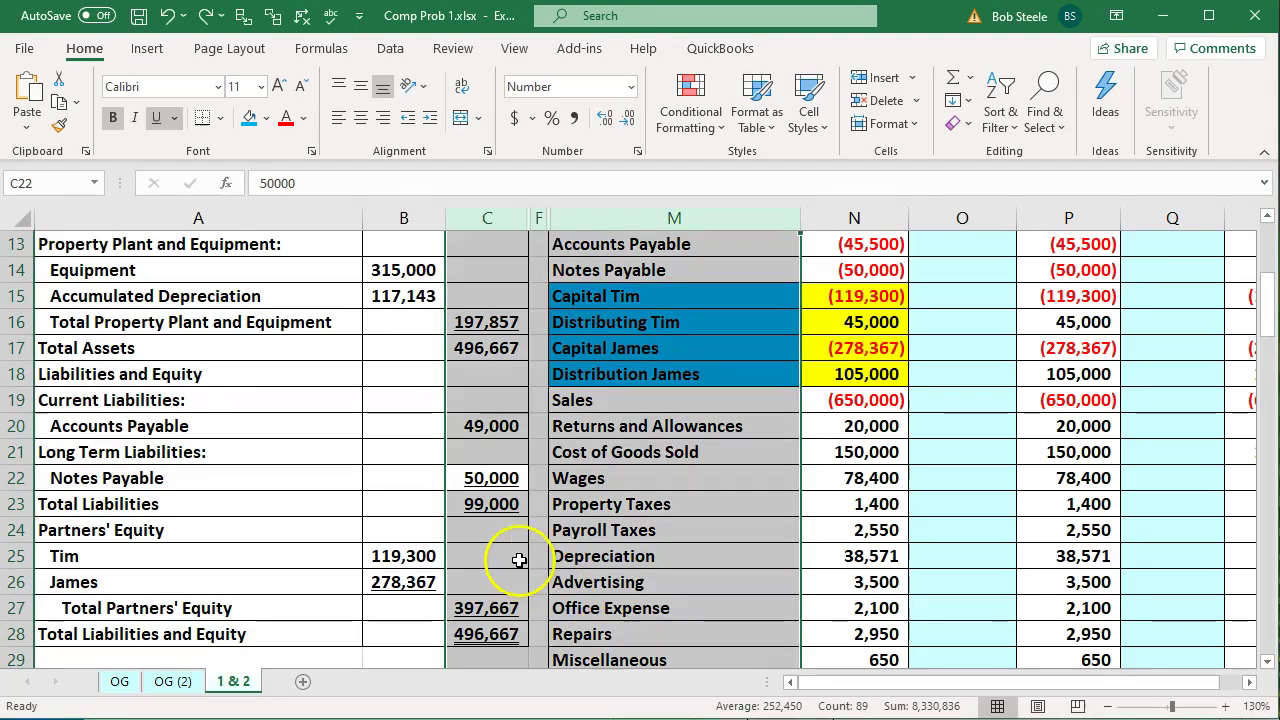
left_click(457, 523)
scroll(254, 533, "up", 3)
scroll(254, 533, "up", 3)
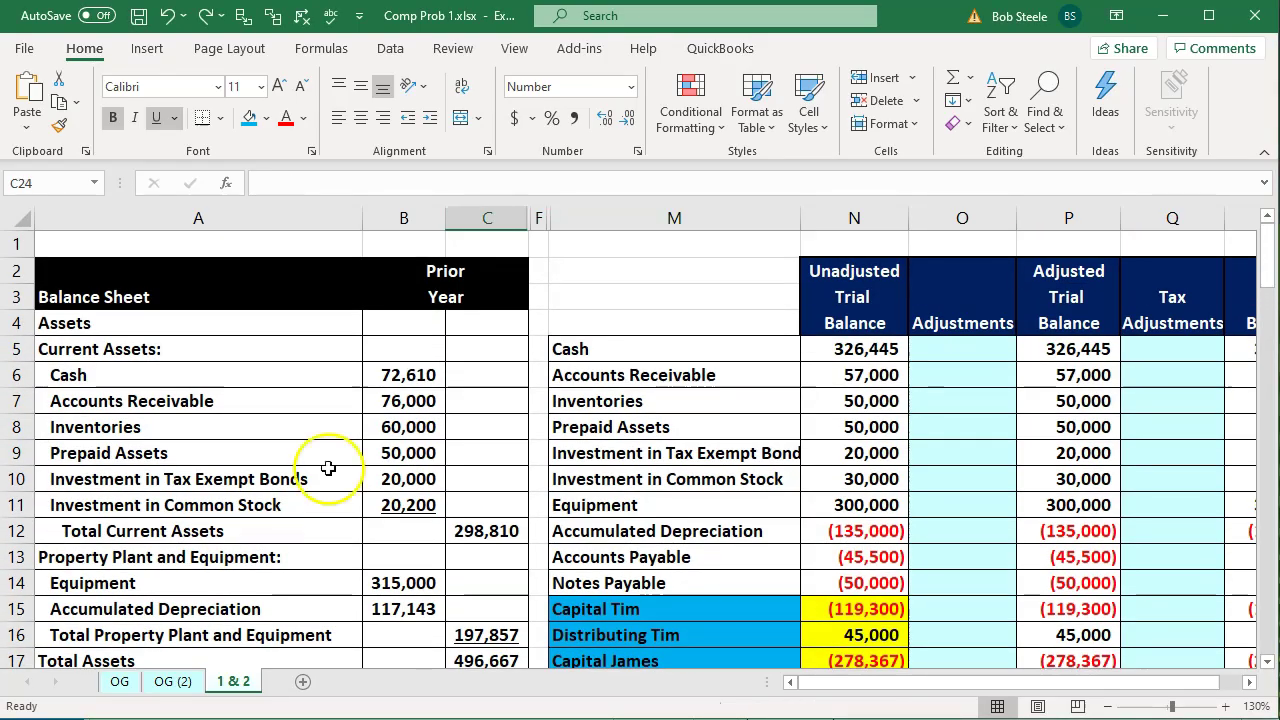
left_click(435, 272)
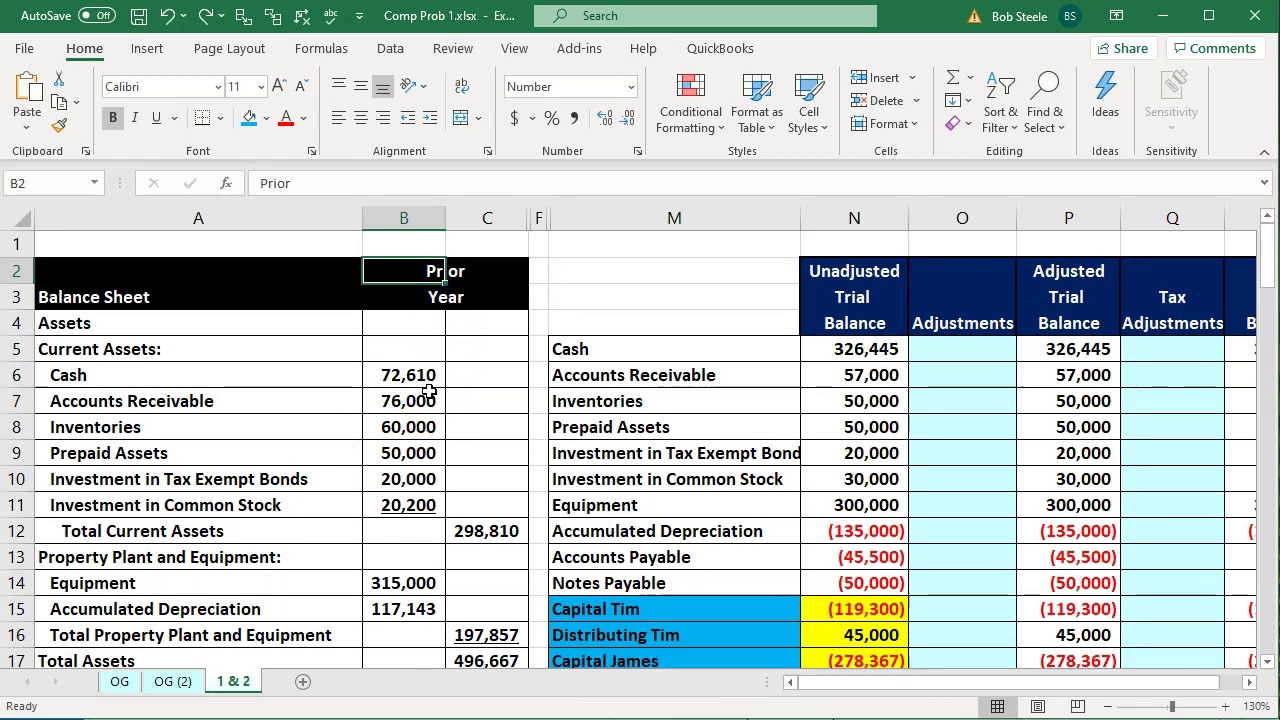
- Return to Lacerte and examine the beginning-of-year total assets and total liabilities and capital lines of Schedule L
left_click(246, 708)
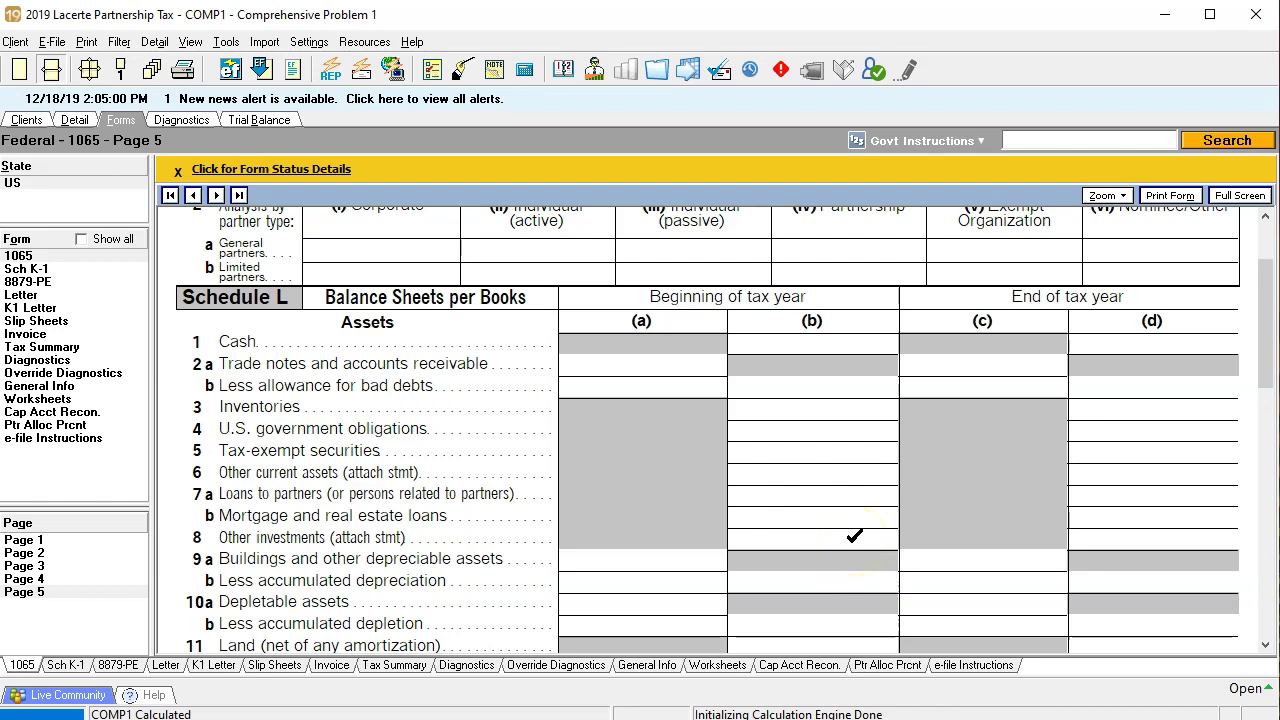
scroll(852, 540, "down", 5)
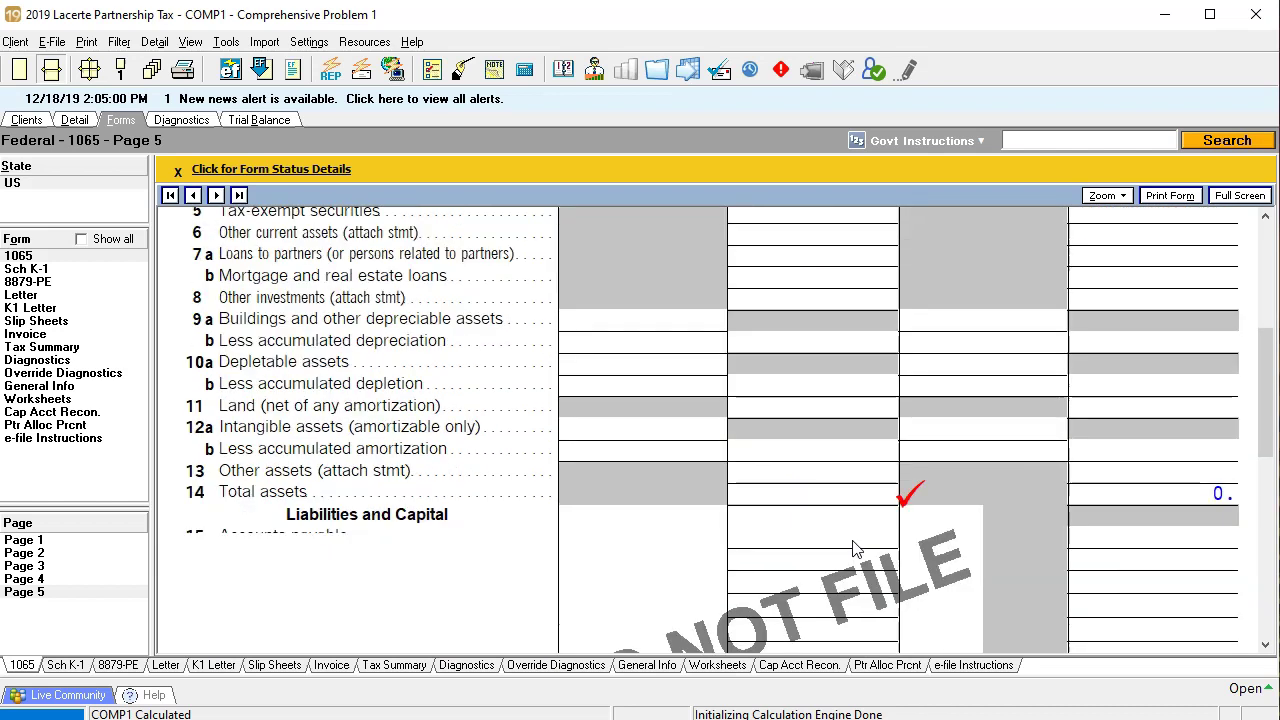
left_click(910, 373)
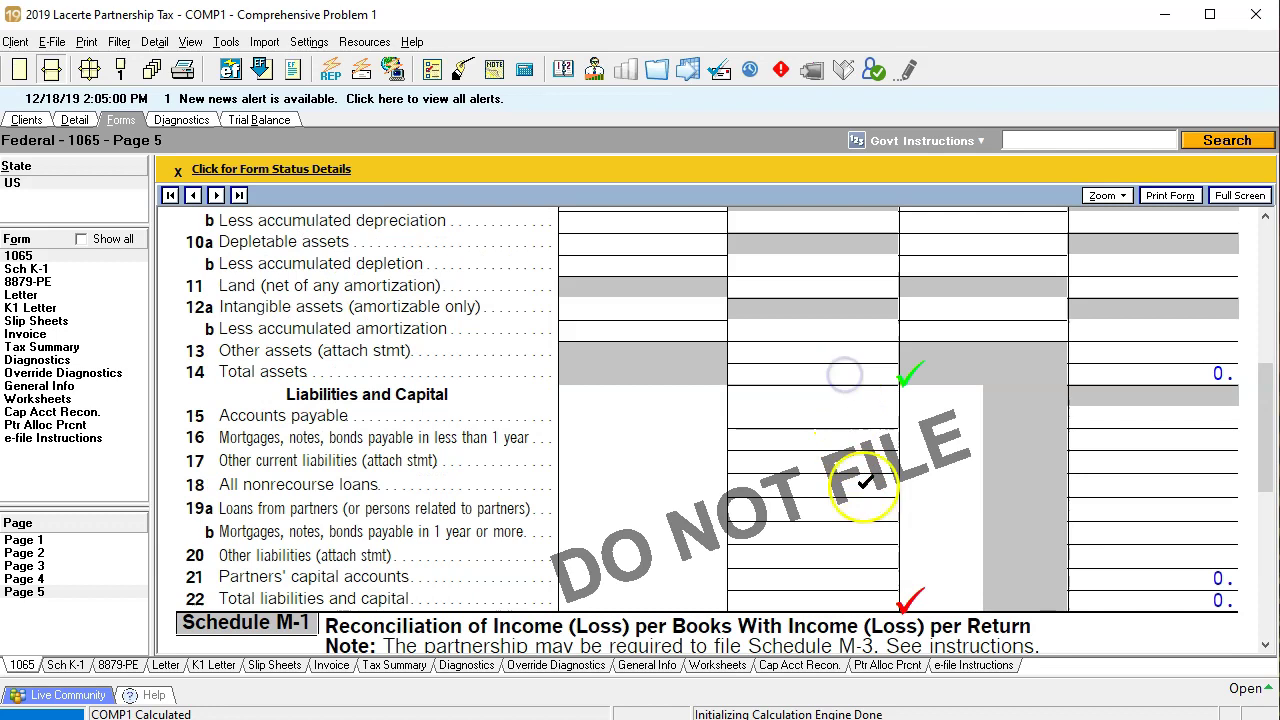
left_click(857, 376)
left_click(875, 599)
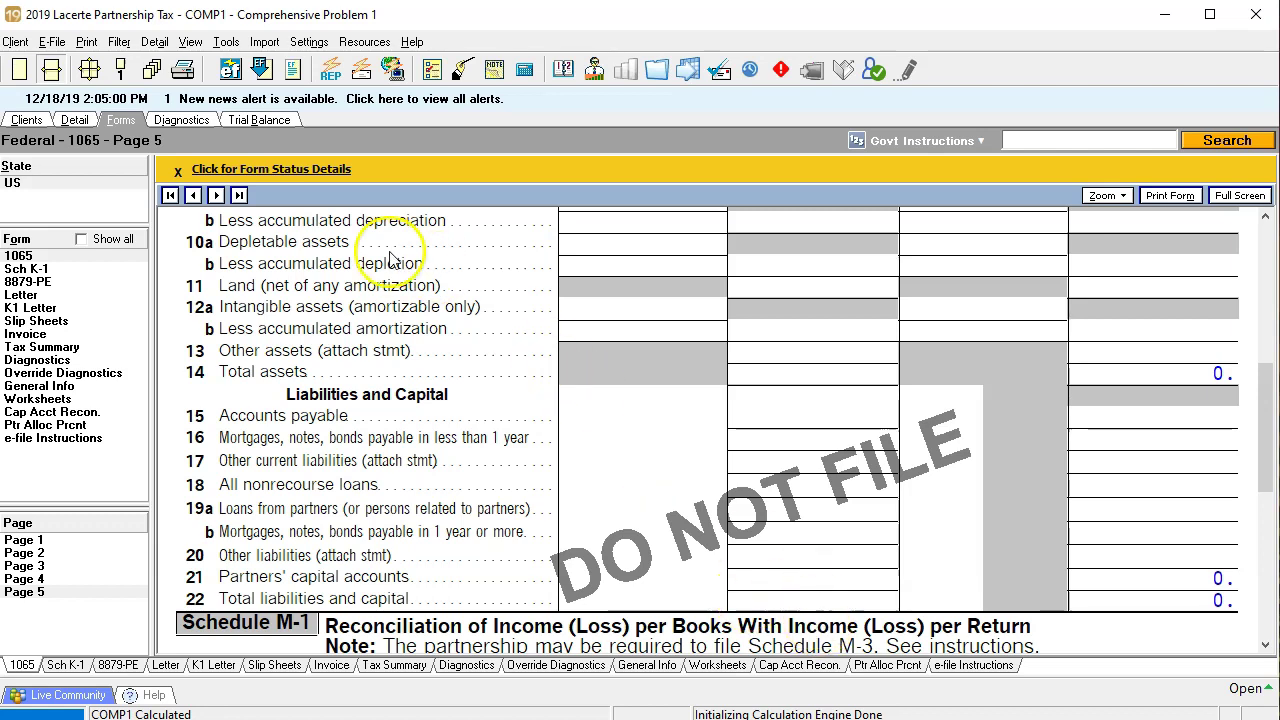
scroll(220, 620, "up", 10)
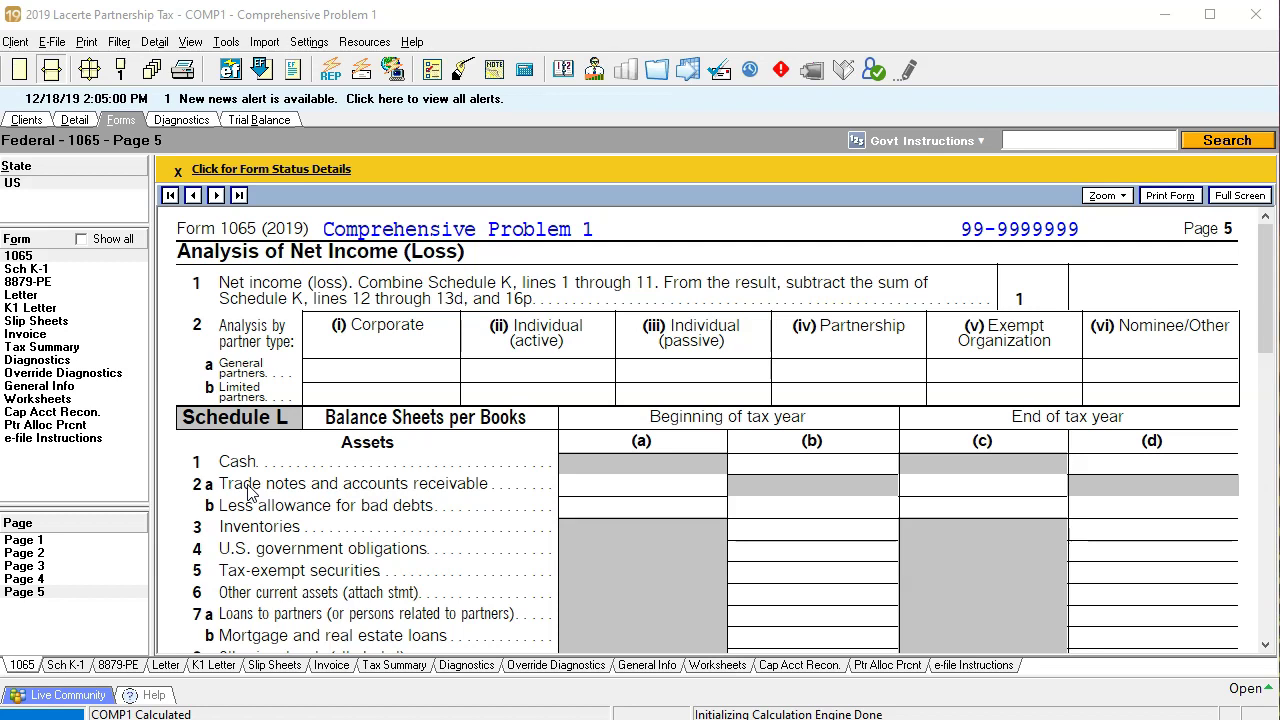
- Check the force option for Schedules L, M-1, and M-2 in the Balance Sheet Miscellaneous input screen
left_click(302, 515)
left_click(75, 120)
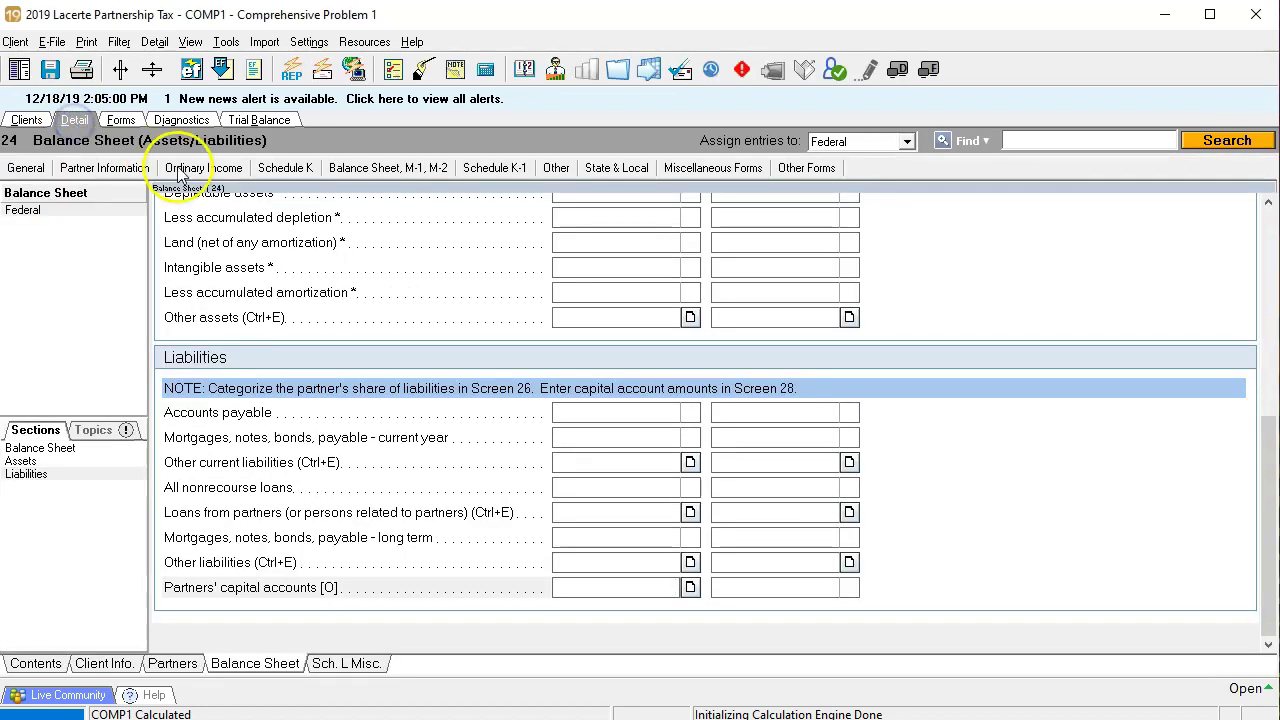
left_click(404, 172)
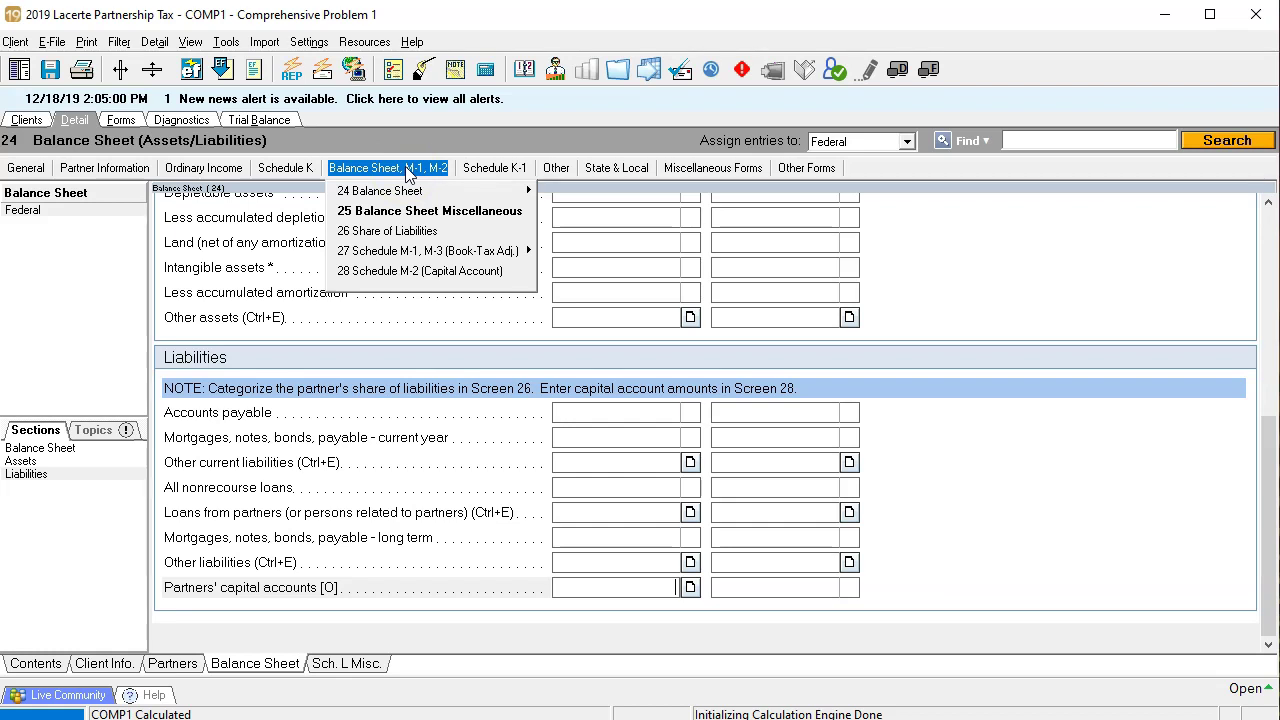
left_click(434, 212)
left_click(497, 368)
scroll(531, 491, "down", 3)
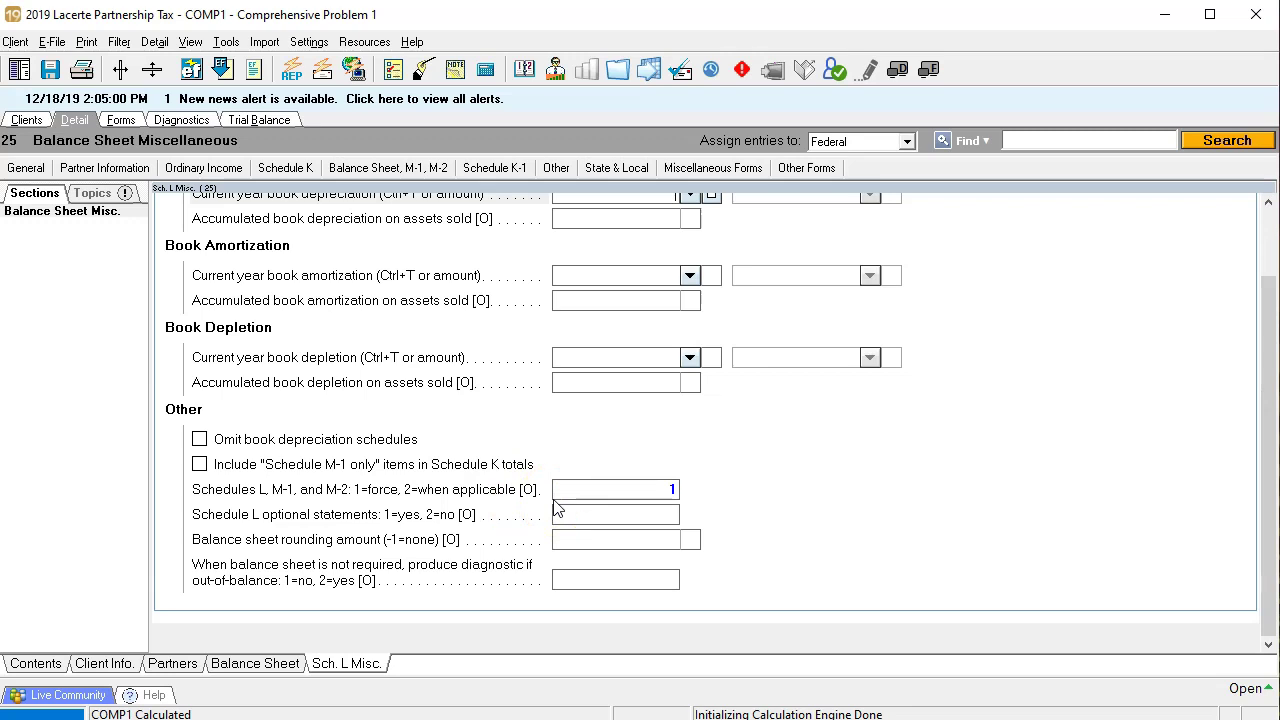
left_click(676, 498)
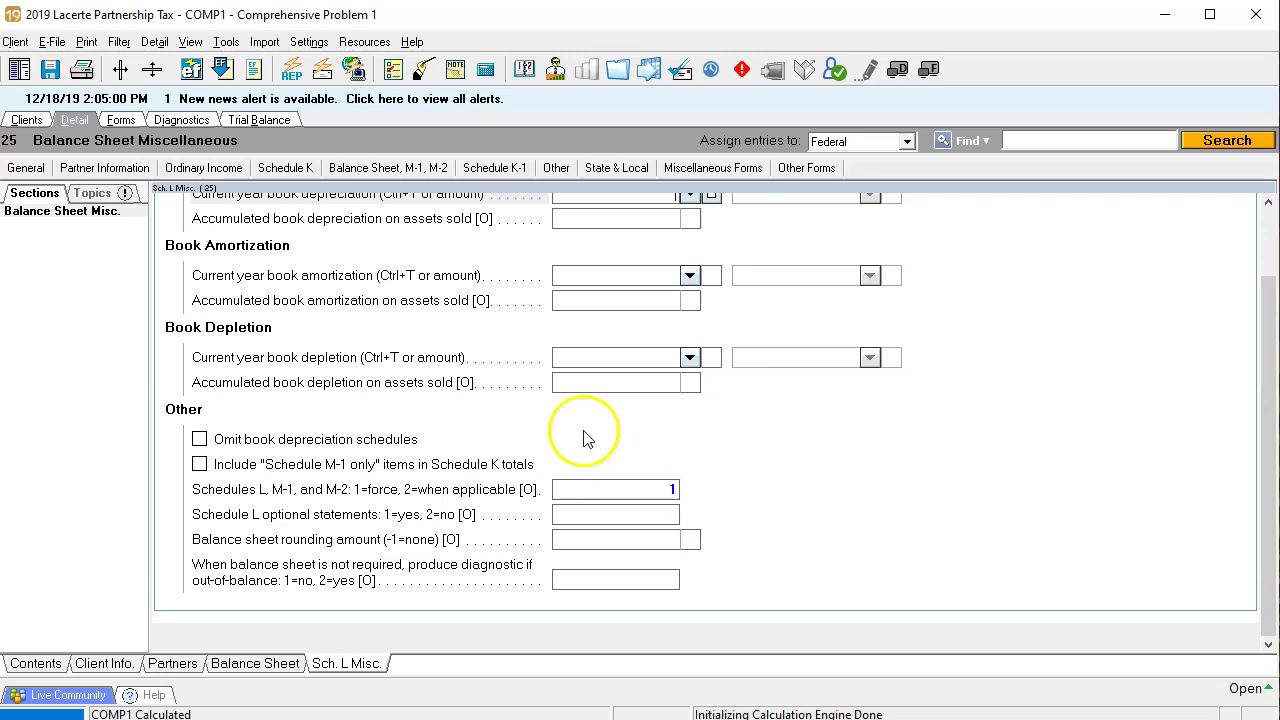
- Open the Assets section of the Balance Sheet (Assets/Liabilities) input screen, number 24
left_click(226, 171)
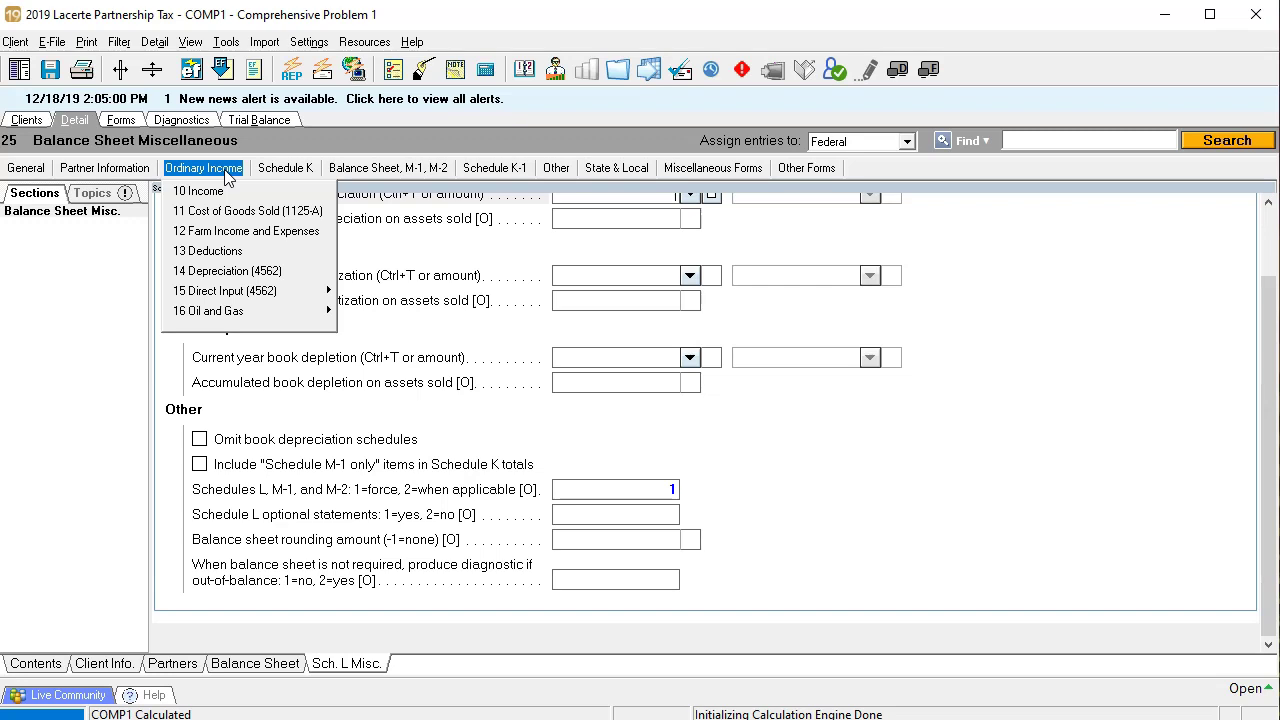
left_click(362, 174)
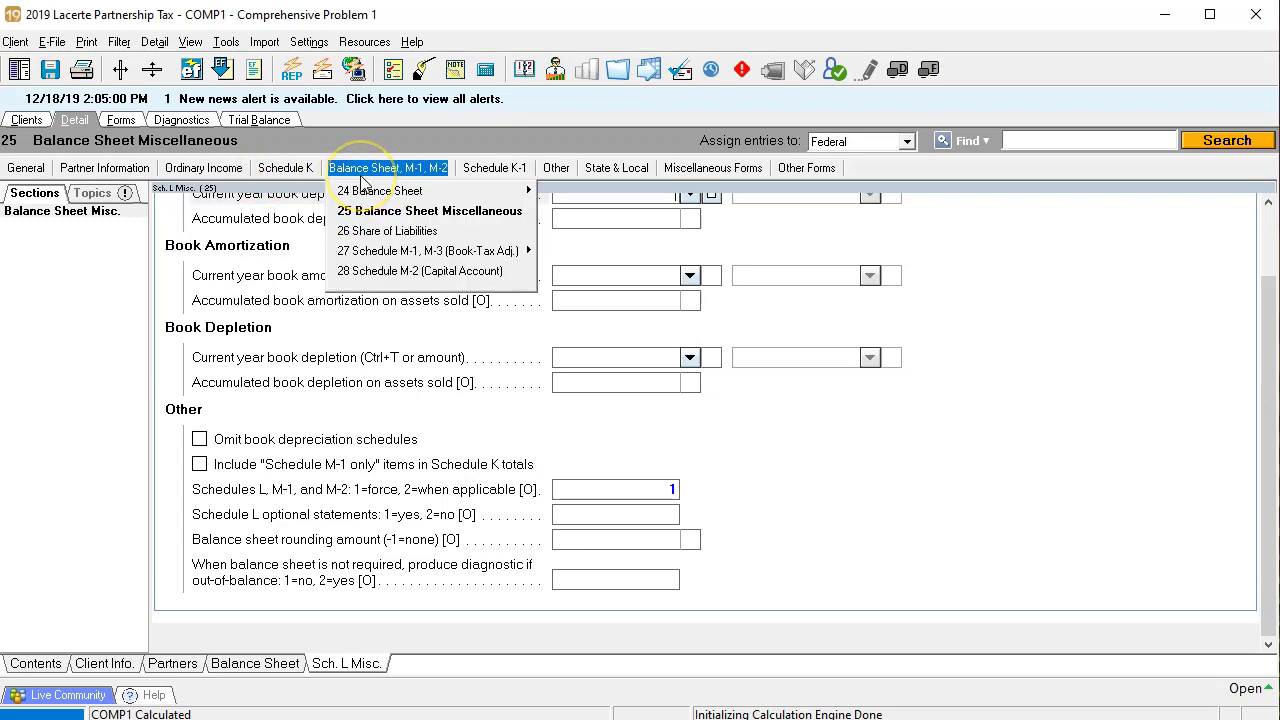
left_click(475, 188)
left_click(414, 167)
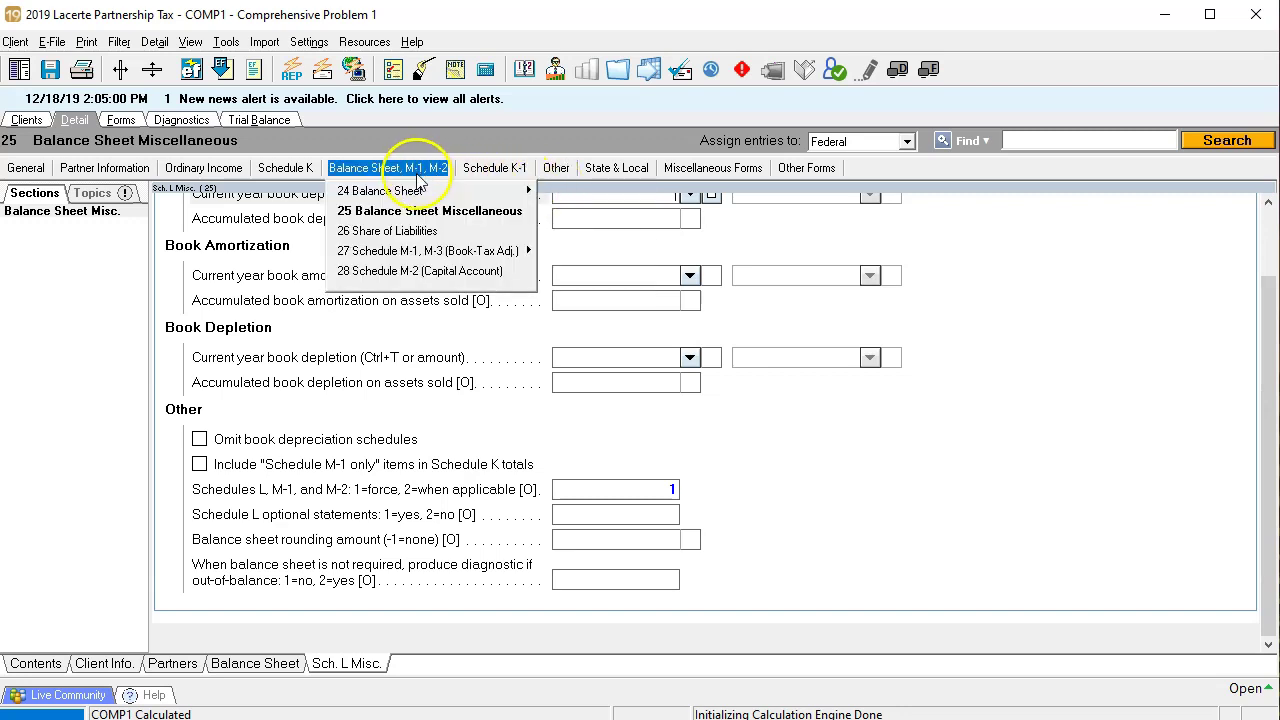
mouse_move(457, 194)
left_click(560, 191)
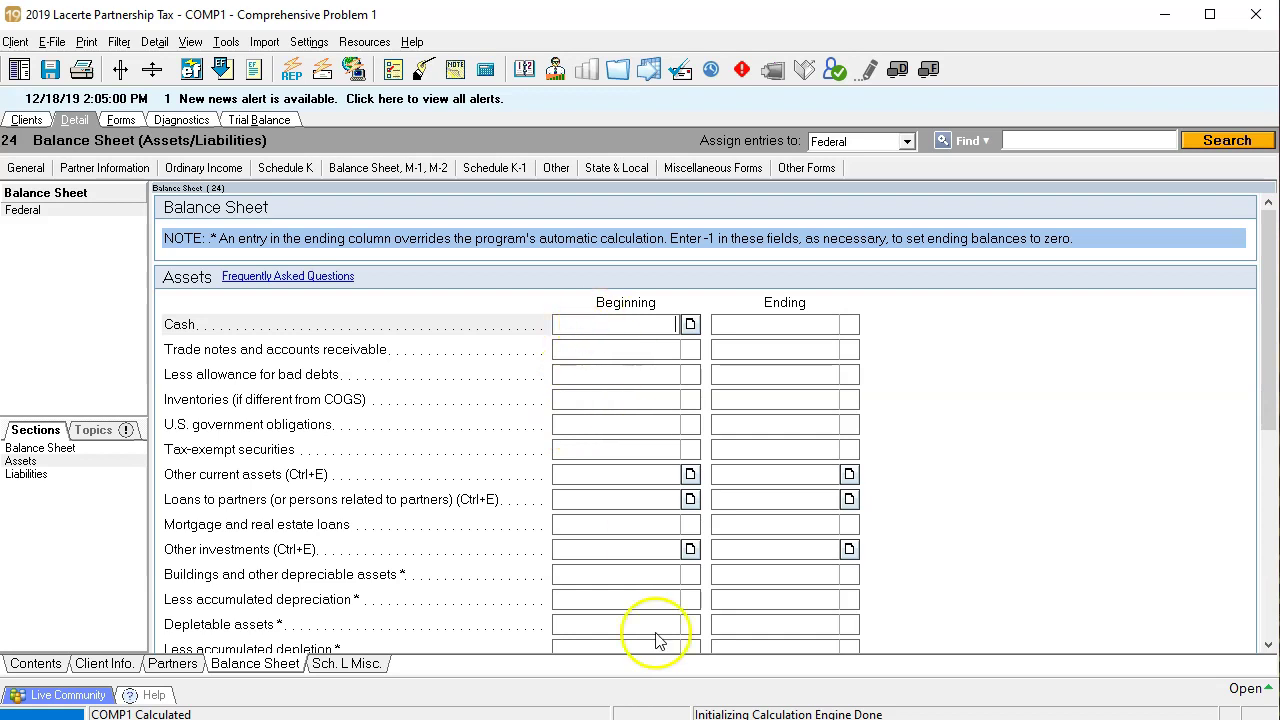
- Look up prior-year Cash in the Excel balance sheet and enter 72,000 as the beginning Cash balance in Lacerte
key("alt+Tab")
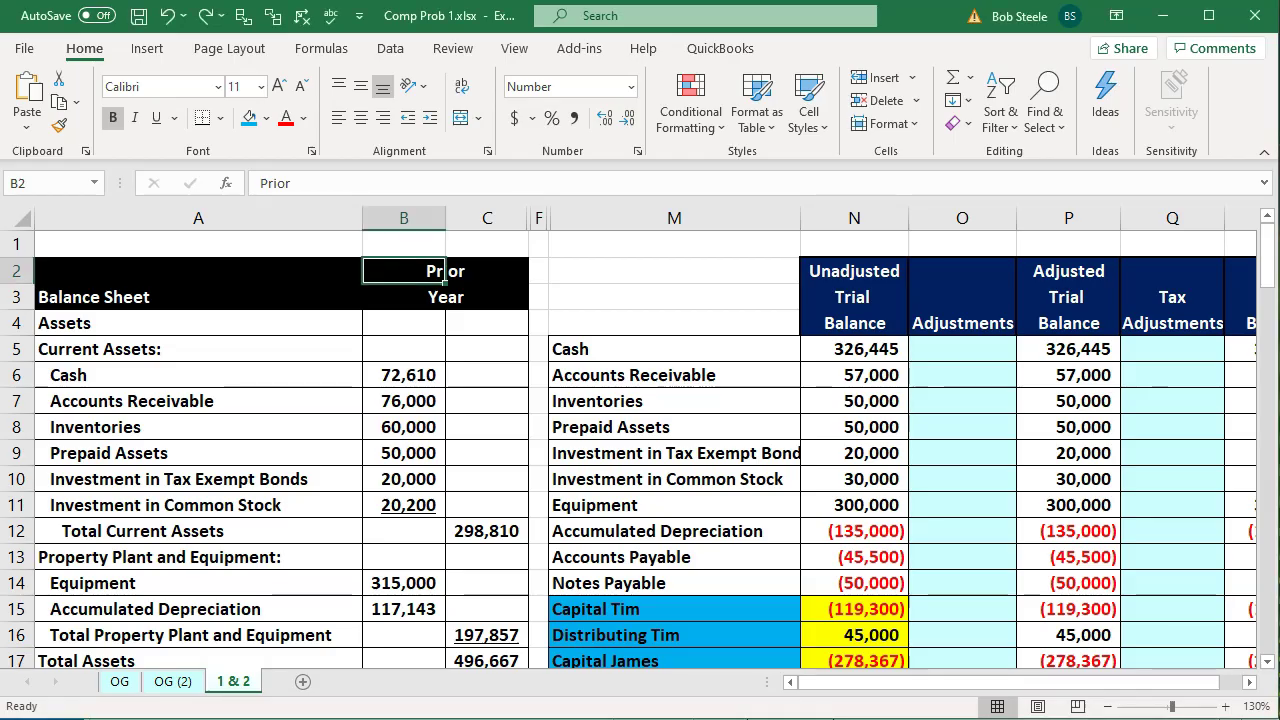
left_click(406, 401)
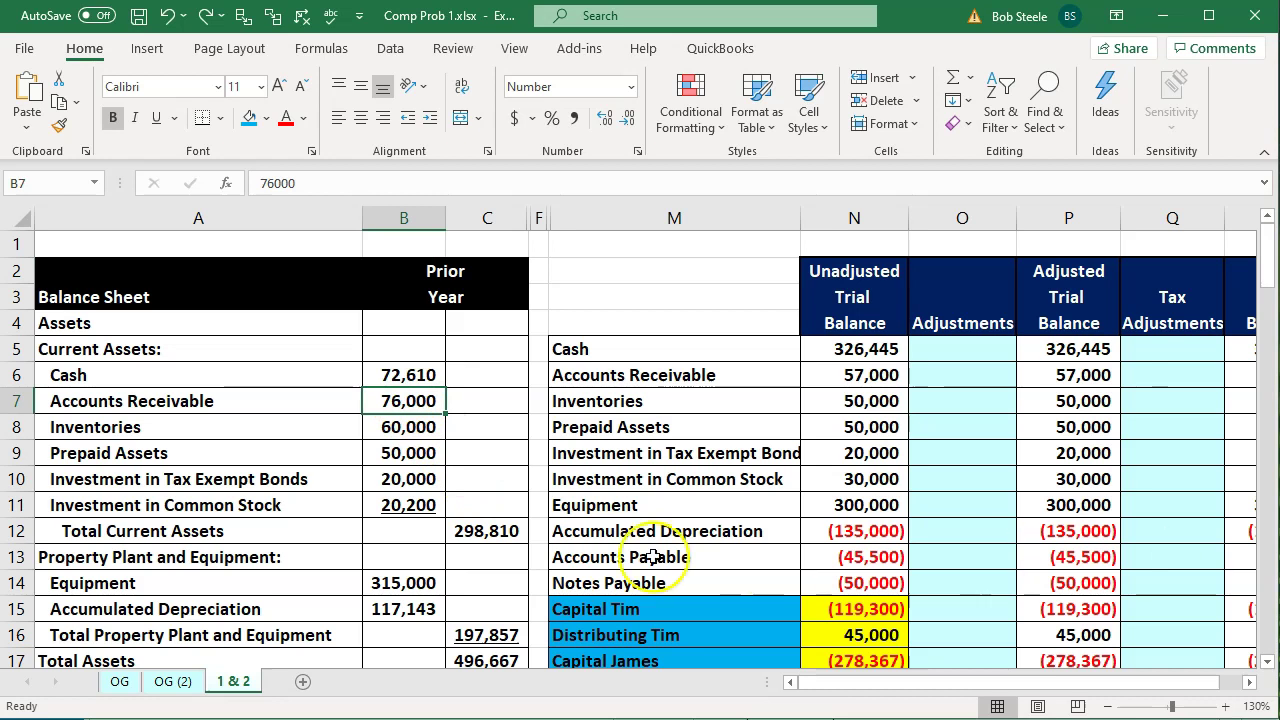
left_click(420, 377)
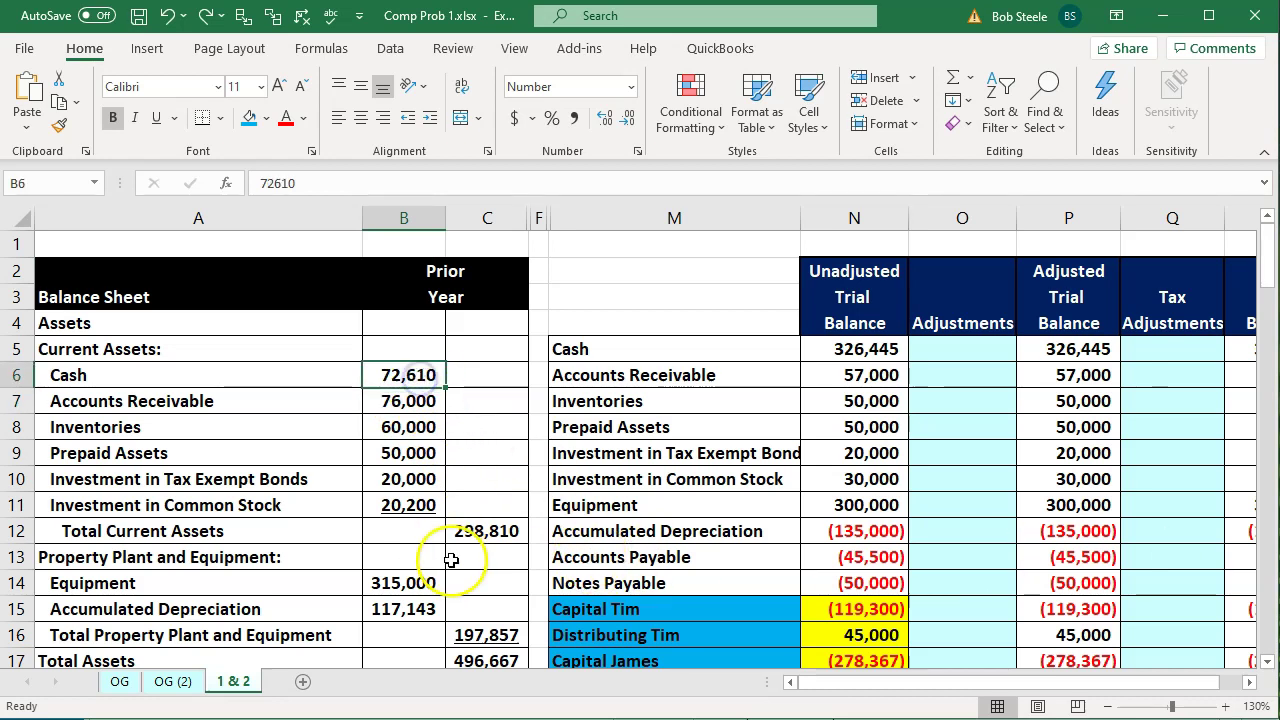
key("alt+Tab")
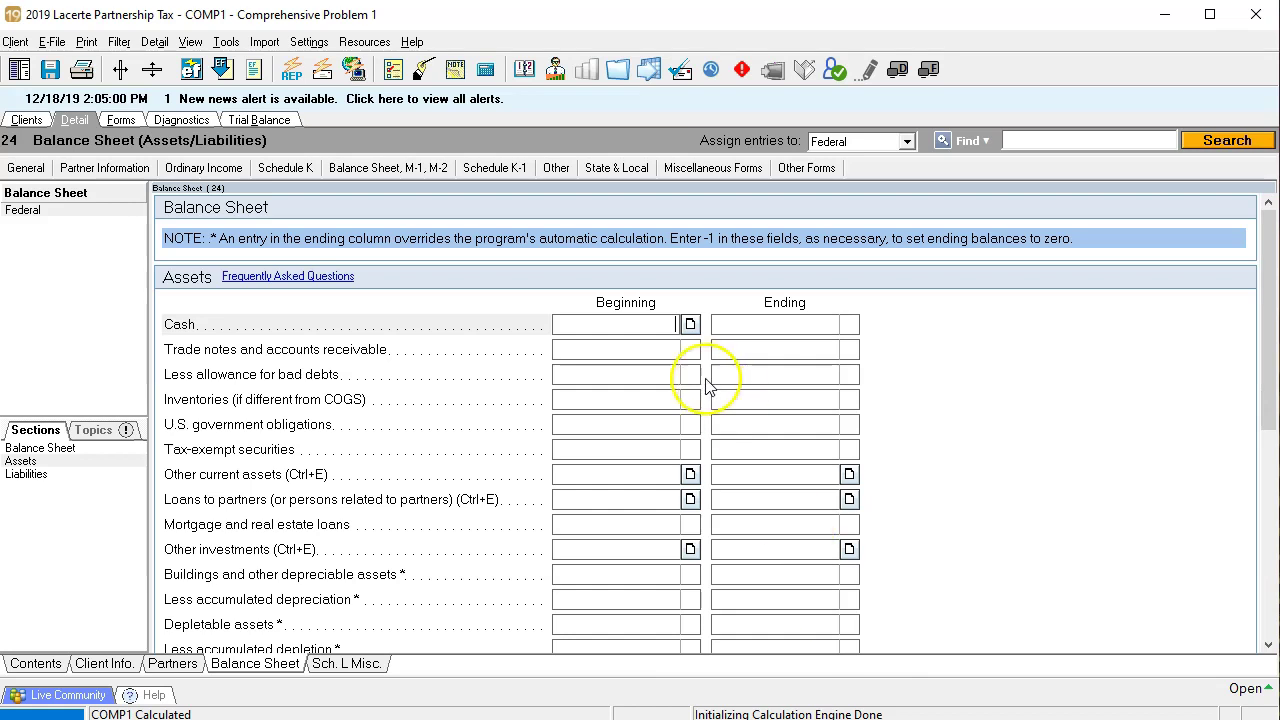
type("72000")
key("Tab")
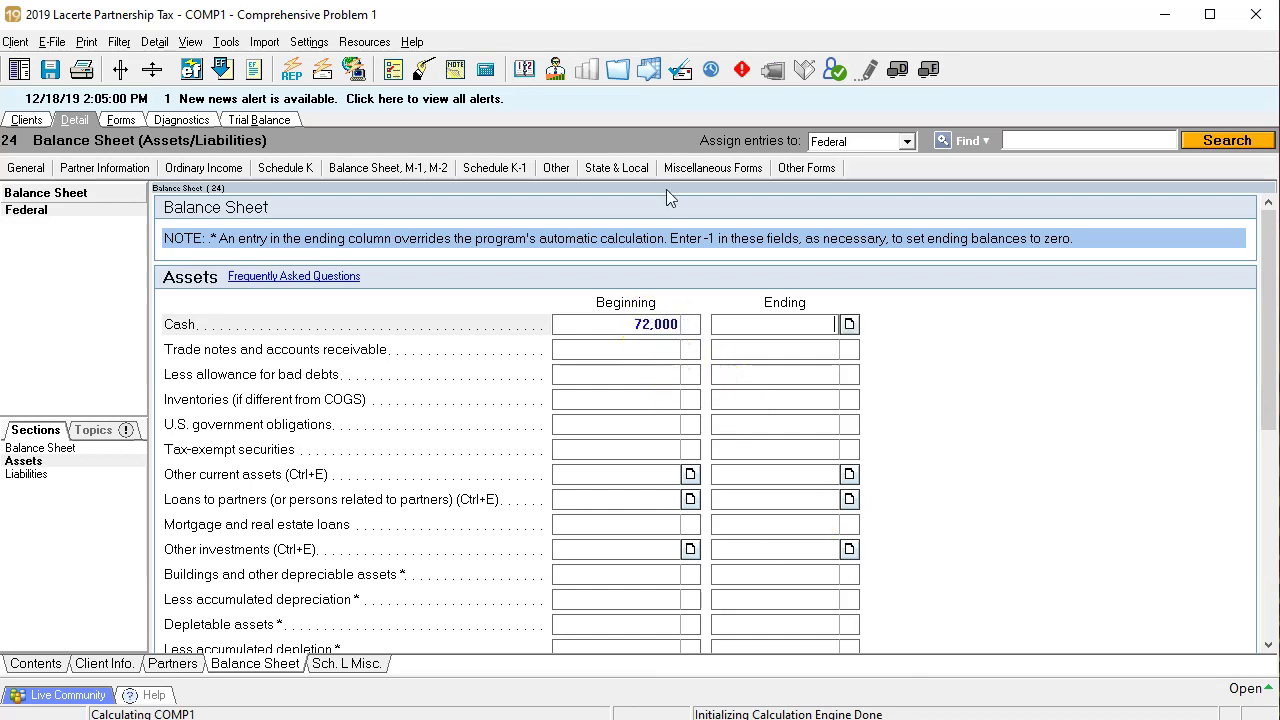
- Look up prior-year Accounts Receivable in Excel and enter 76,000 as beginning Trade notes and accounts receivable in Lacerte
key("alt+Tab")
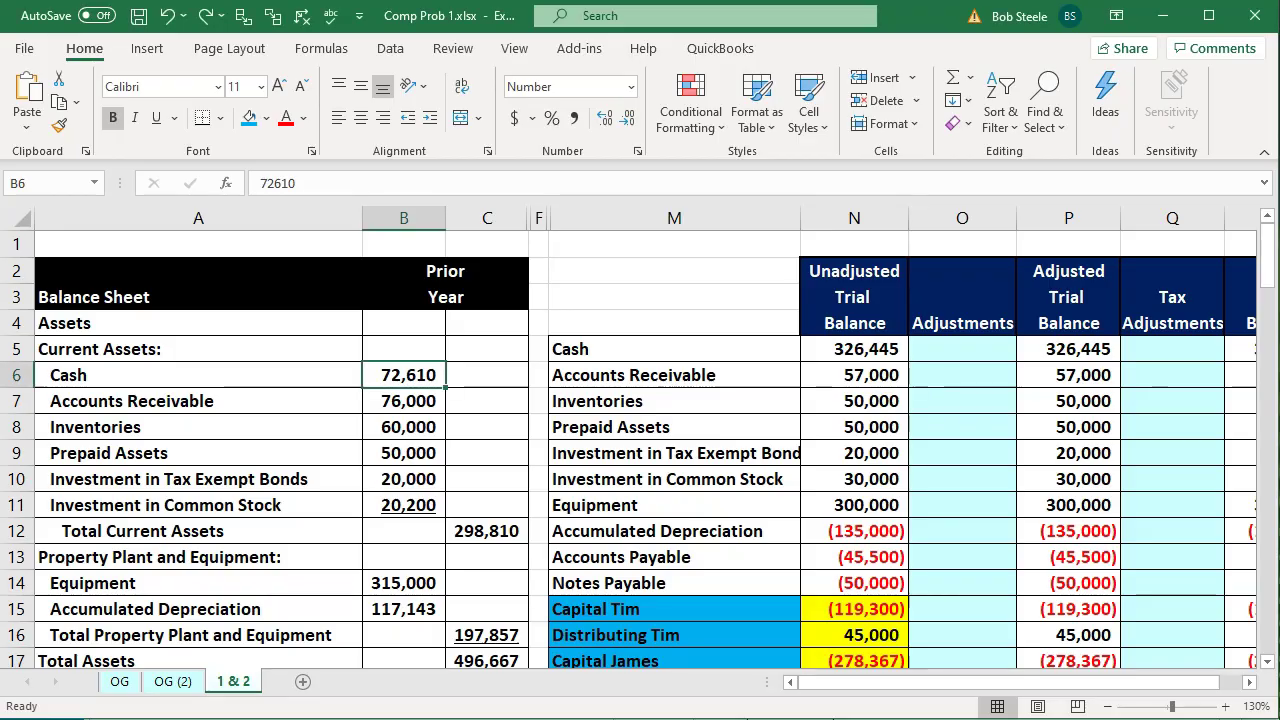
left_click(427, 398)
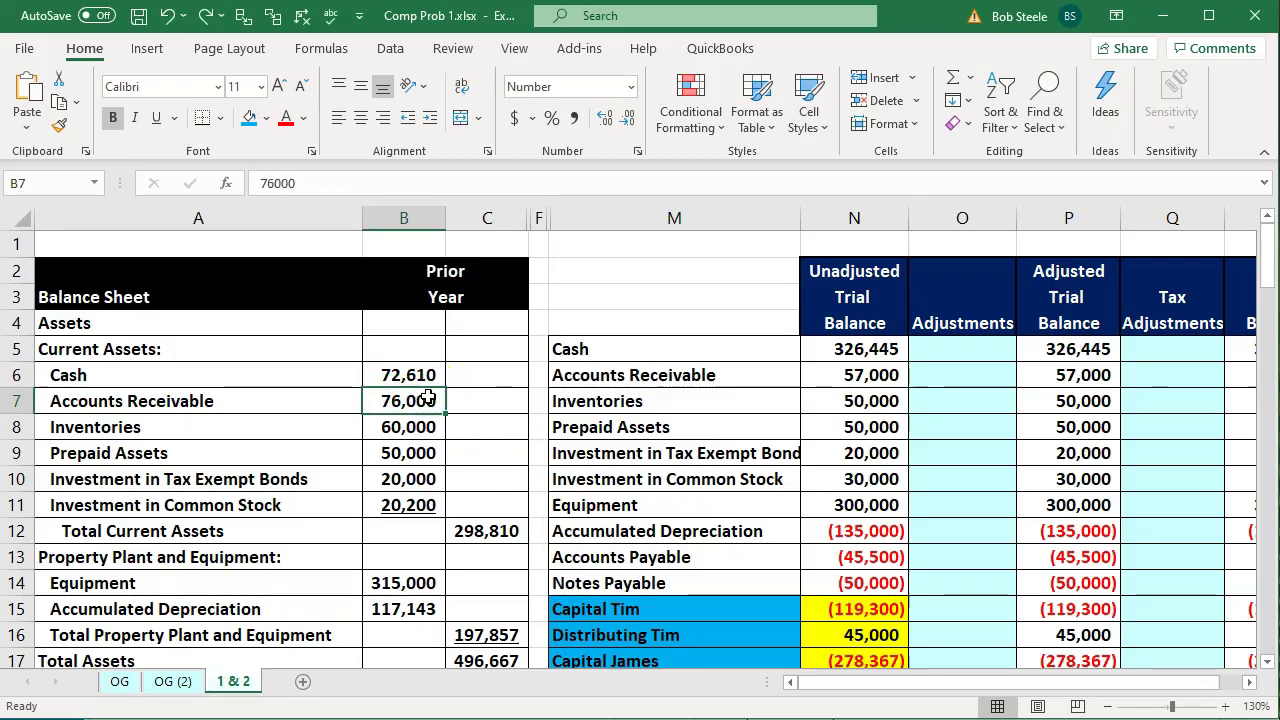
key("alt+Tab")
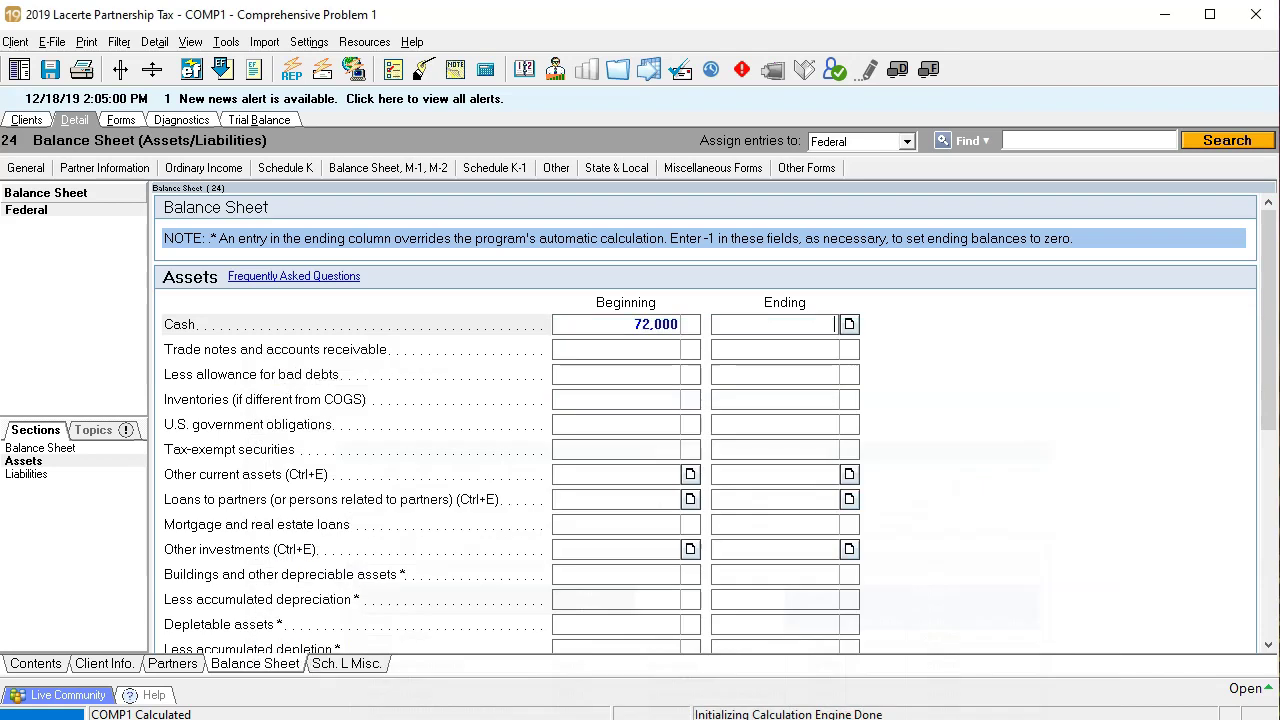
left_click(649, 347)
type("76,000")
key("Tab")
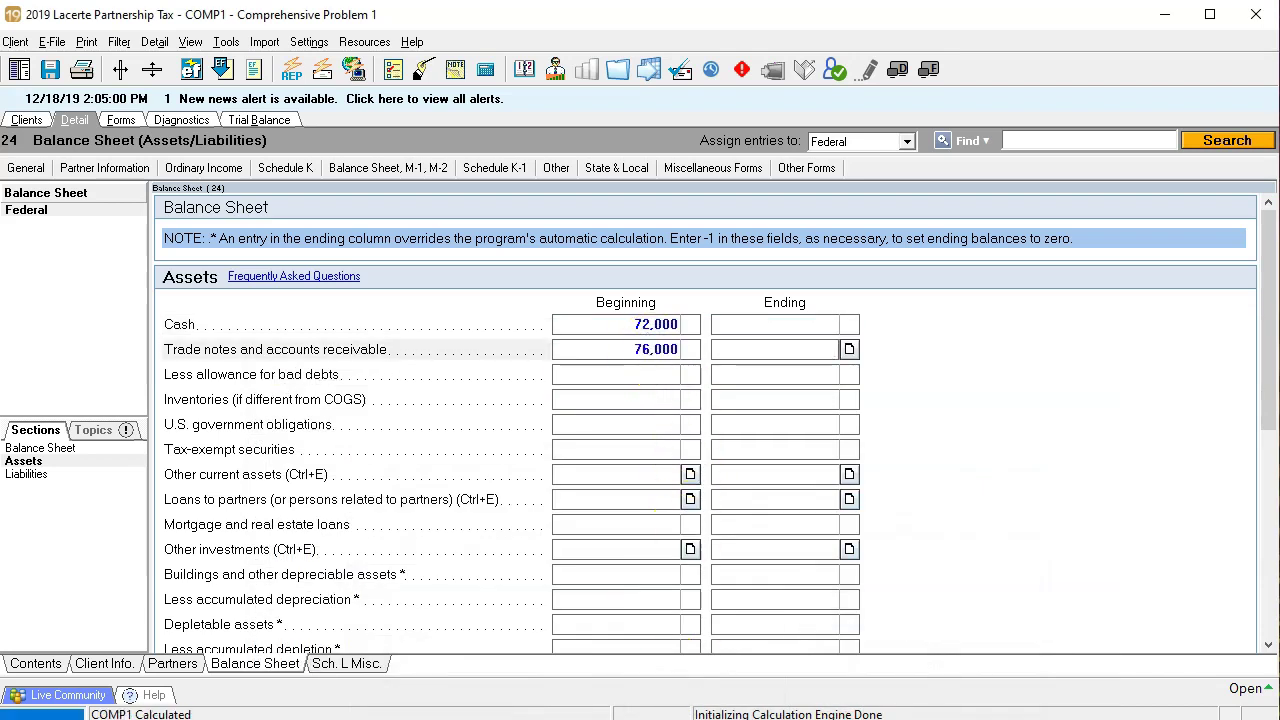
- Look up prior-year Inventories in the Excel balance sheet and enter 60,000 as the beginning Inventories balance in Lacerte
key("alt+Tab")
left_click(412, 427)
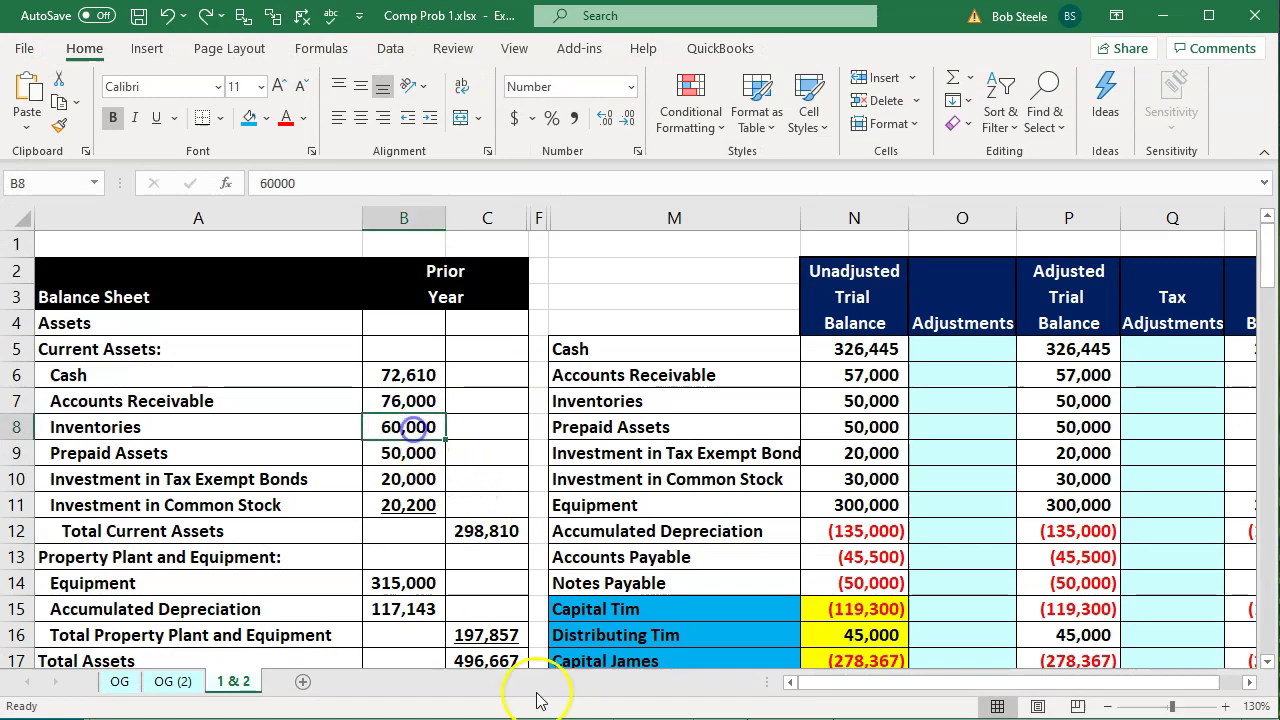
key("alt+Tab")
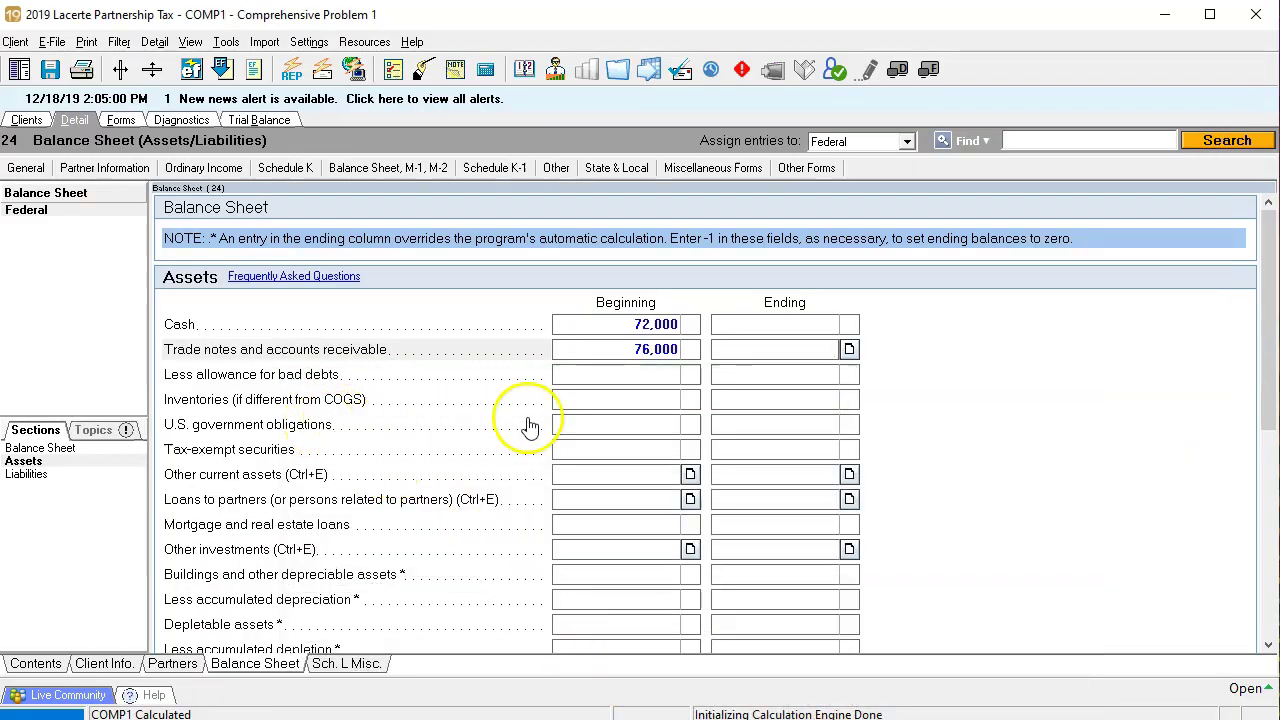
left_click(585, 406)
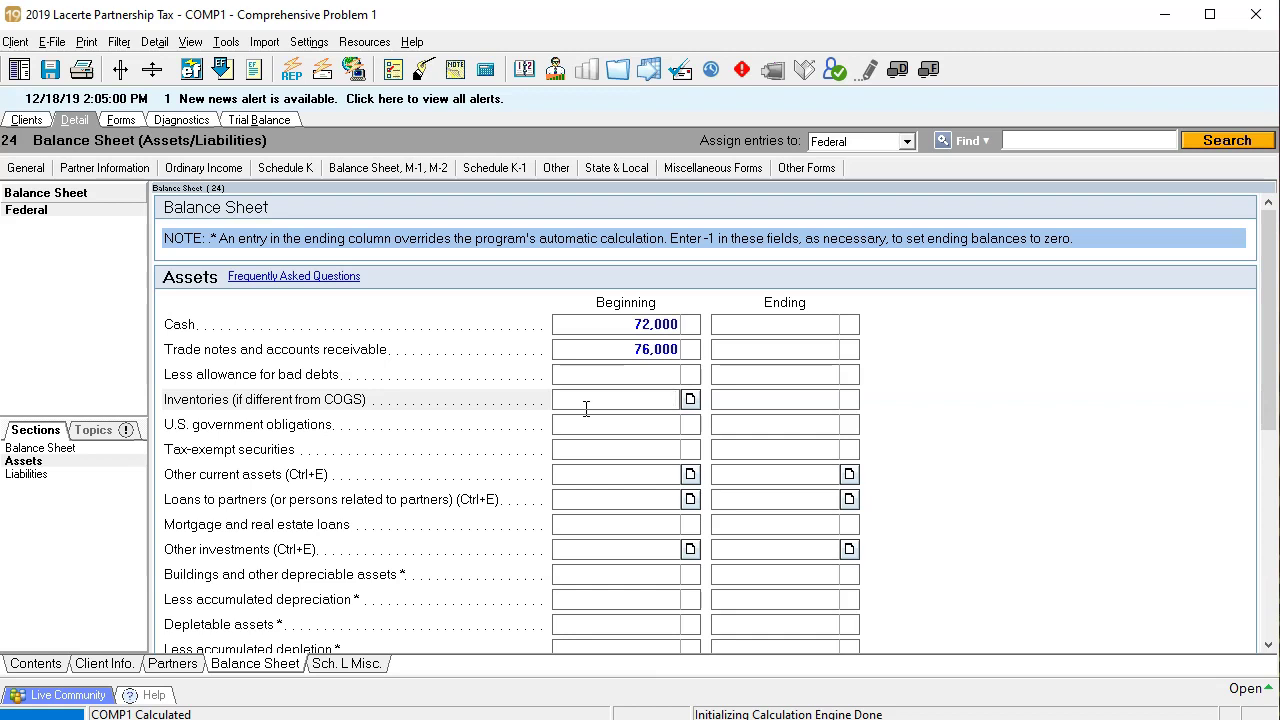
type("60,000")
key("Tab")
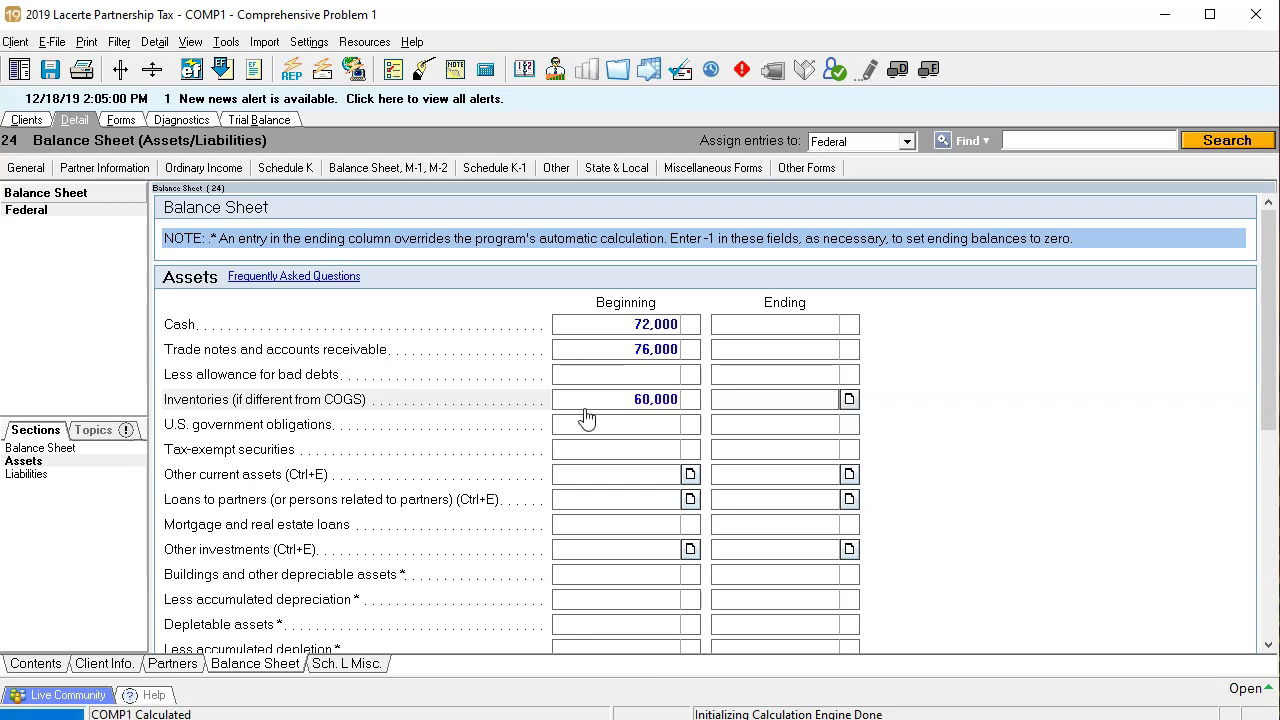
- Look up prior-year Prepaid Assets in Excel and add Prepaid Assets with a 50,000 beginning balance under Other current assets in Lacerte
left_click(658, 665)
key("alt+Tab")
left_click(406, 453)
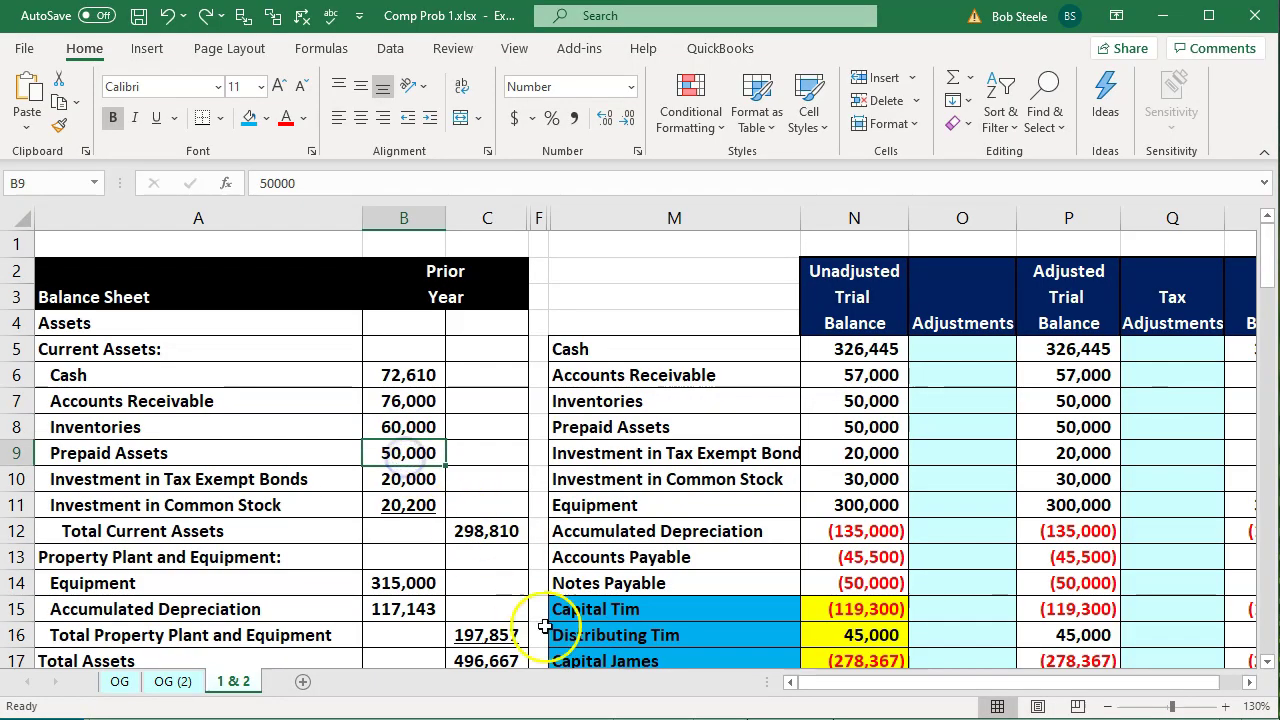
key("alt+Tab")
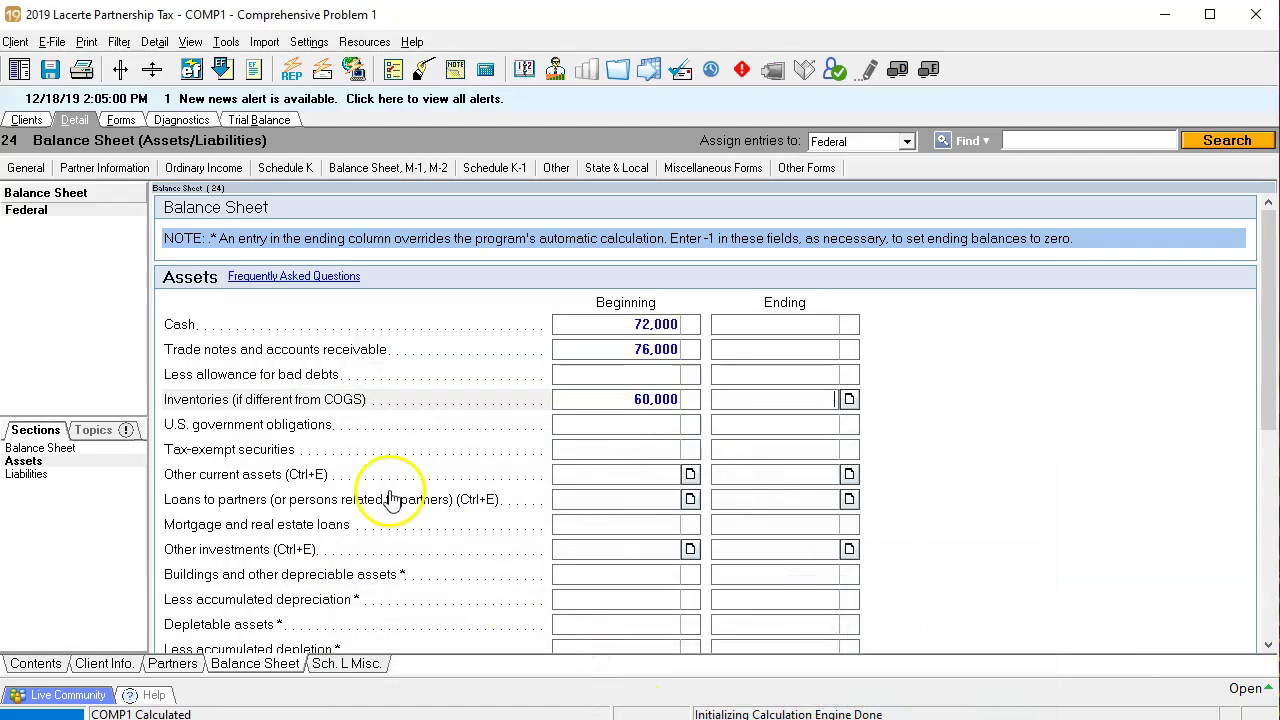
left_click(689, 474)
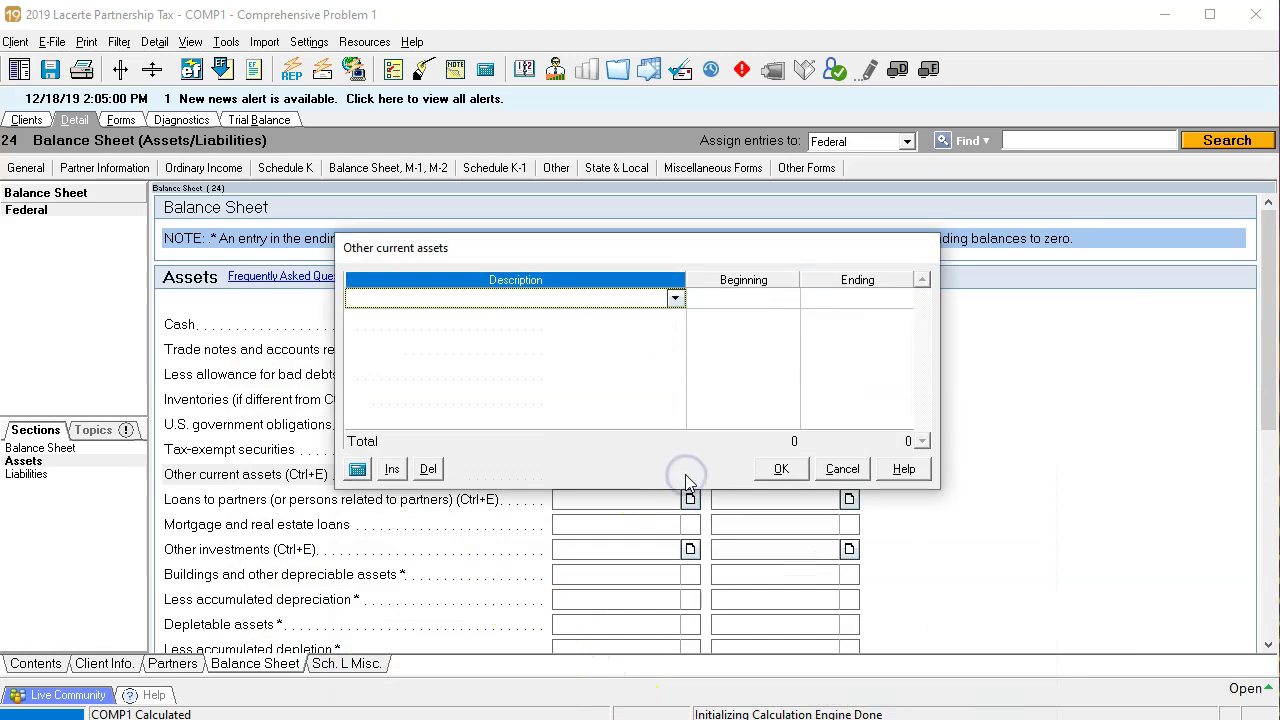
type("Prepaid Assets")
key("Tab")
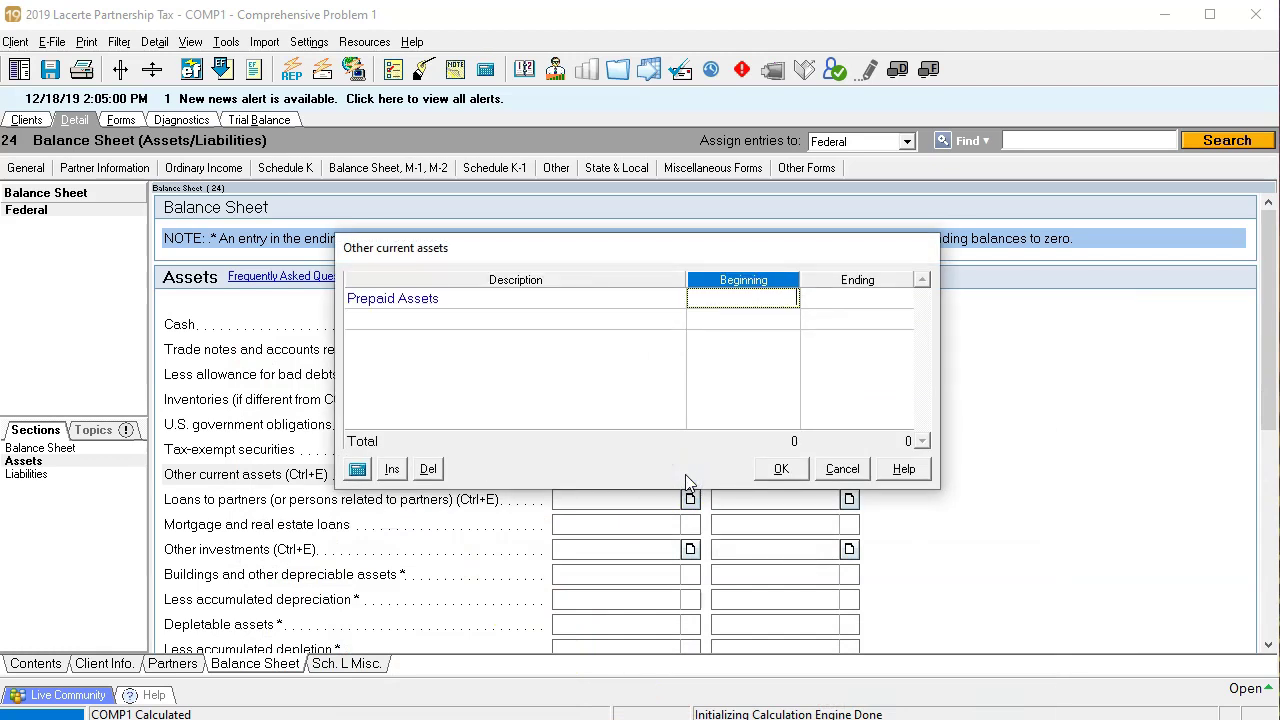
key("alt+Tab")
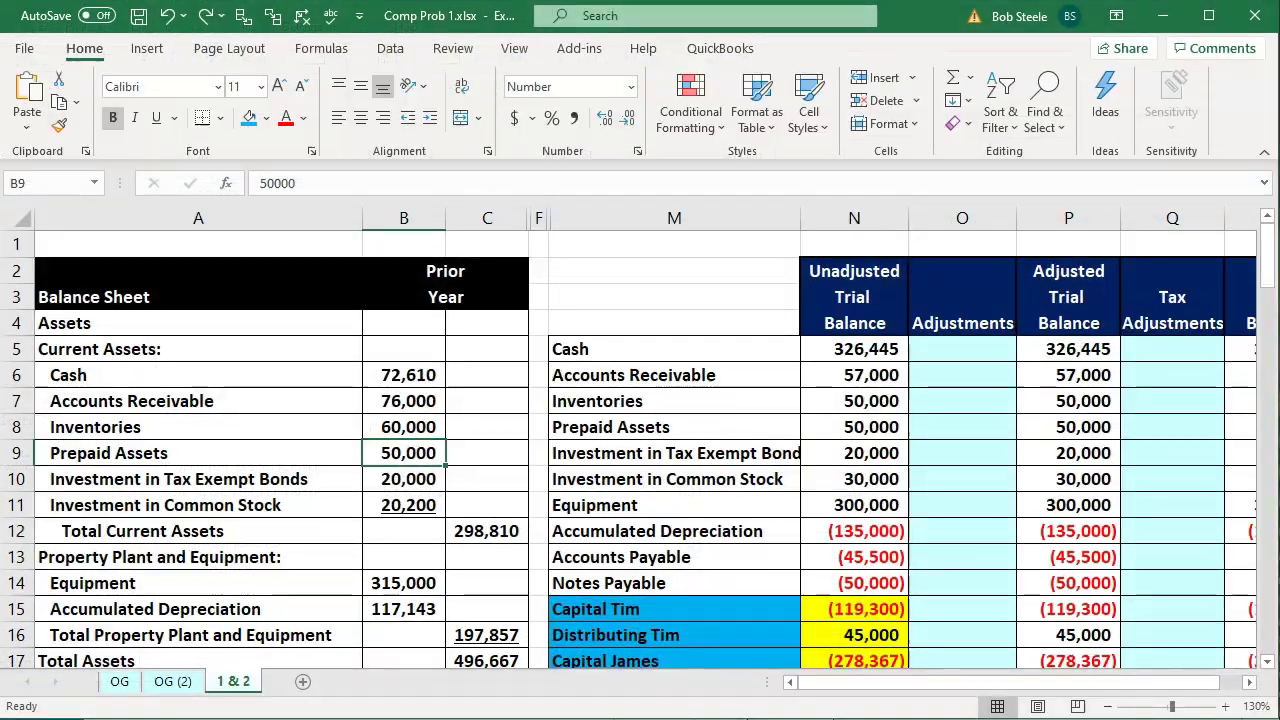
key("alt+Tab")
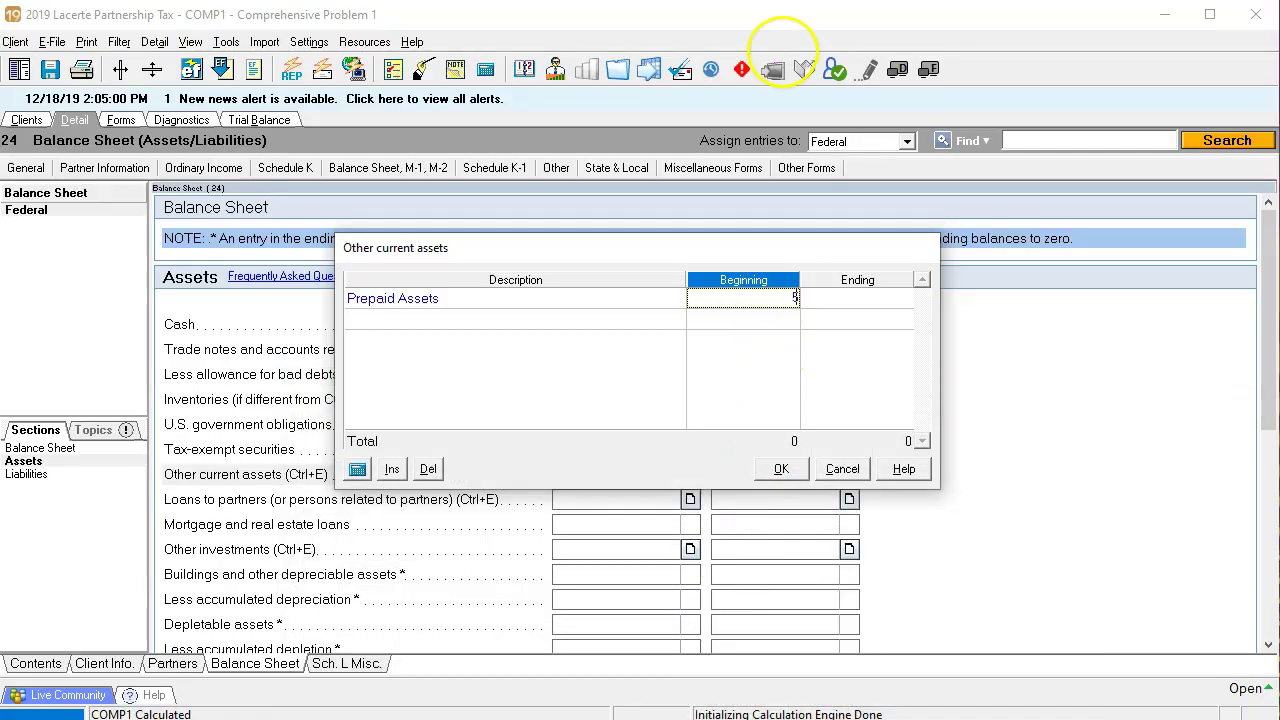
type("0")
key("Tab")
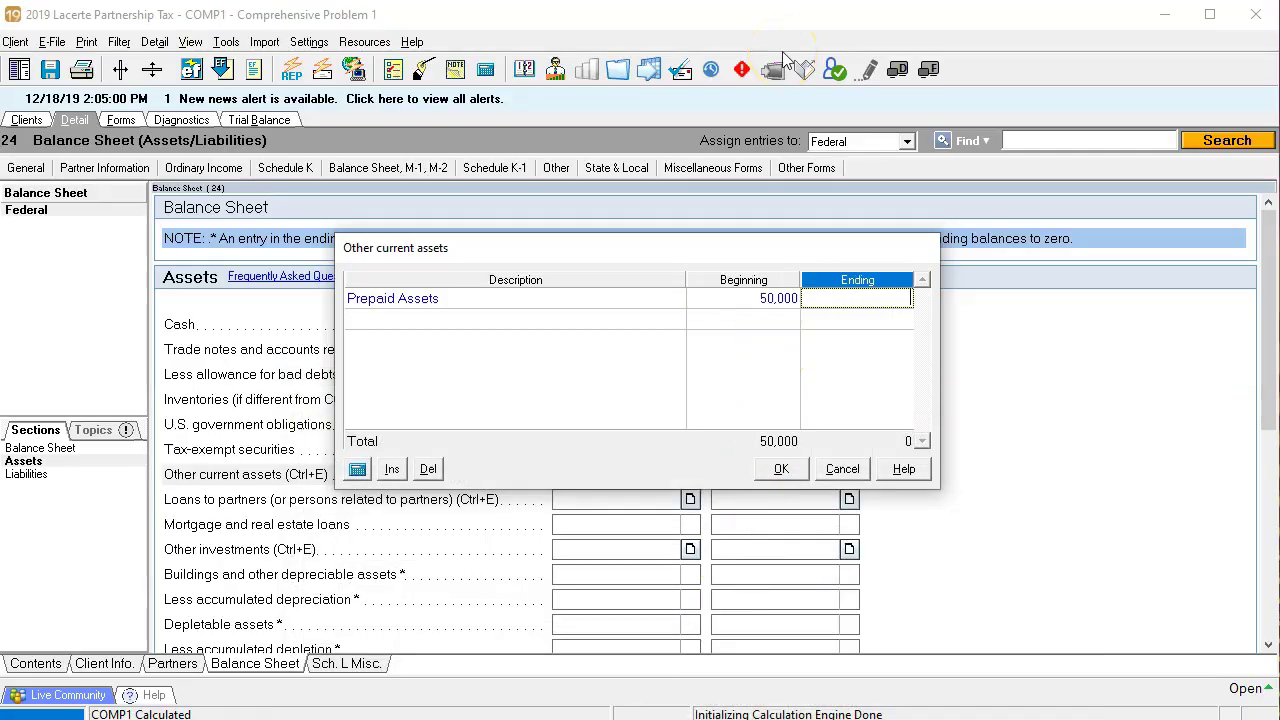
left_click(781, 469)
- Look up prior-year Investment in Tax Exempt Bonds in Excel and enter 20,000 as beginning Tax-exempt securities in Lacerte
key("alt+Tab")
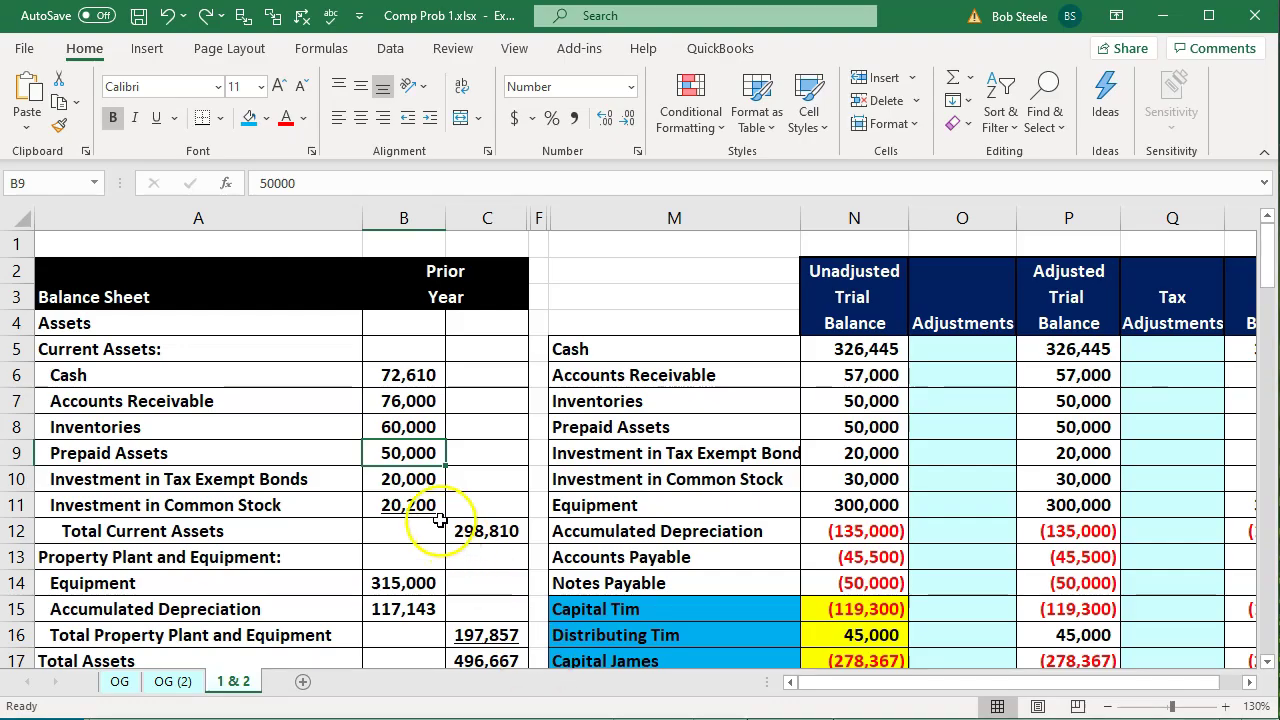
left_click(400, 481)
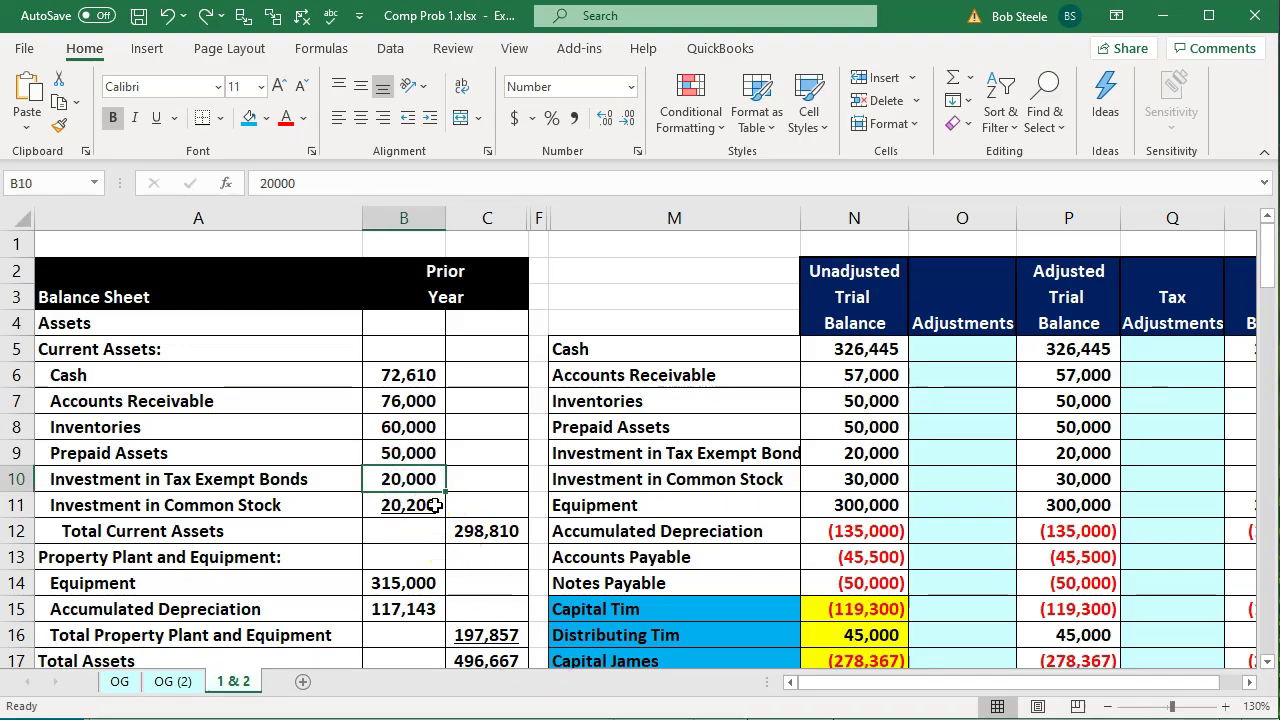
key("alt+Tab")
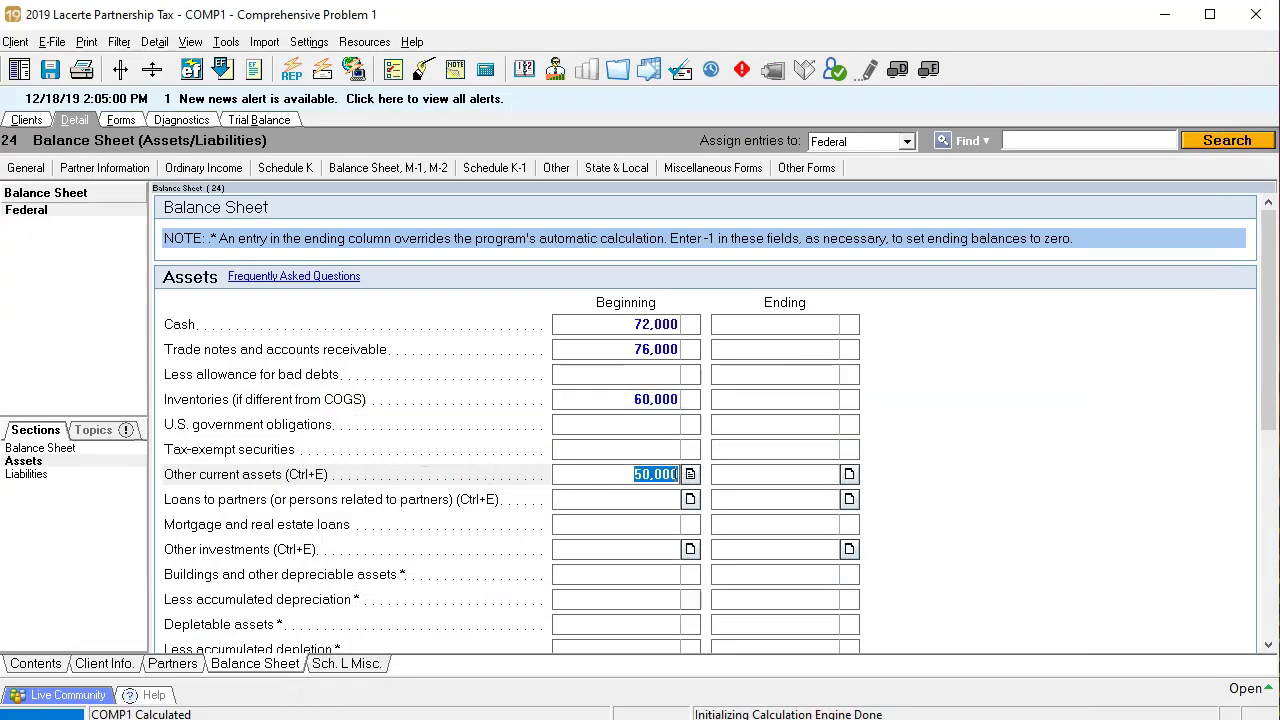
left_click(583, 449)
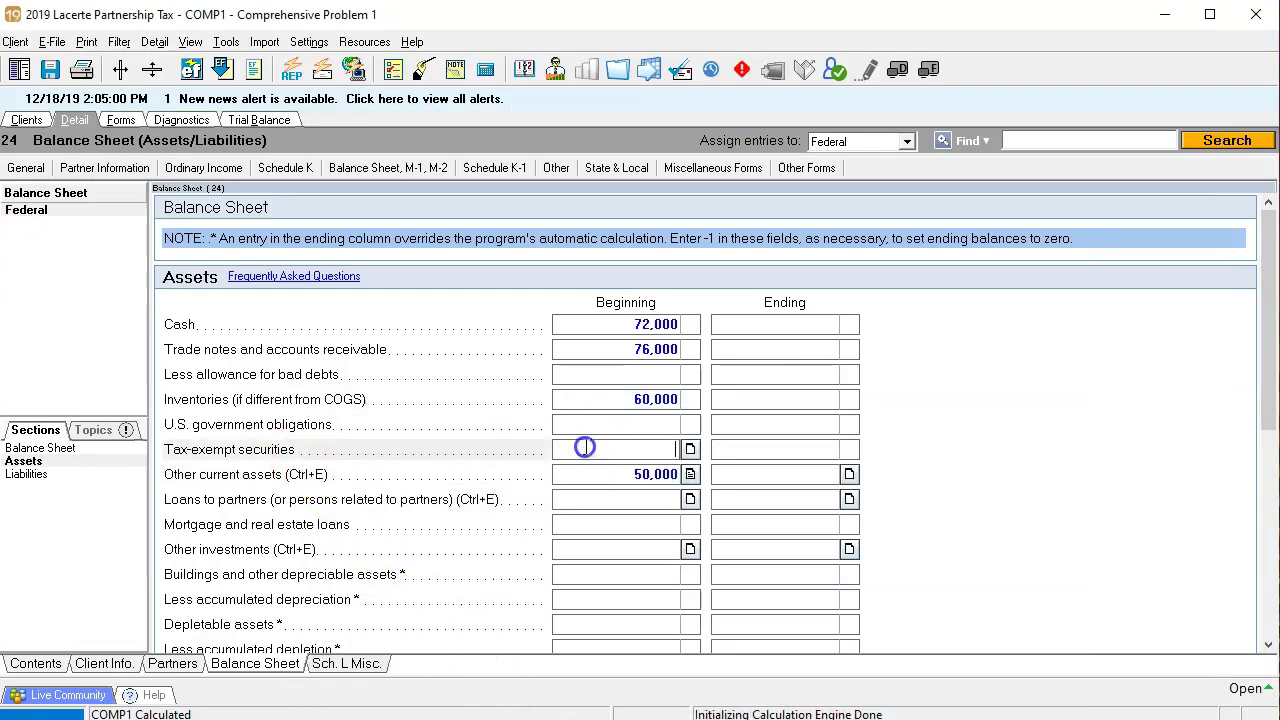
key("alt+Tab")
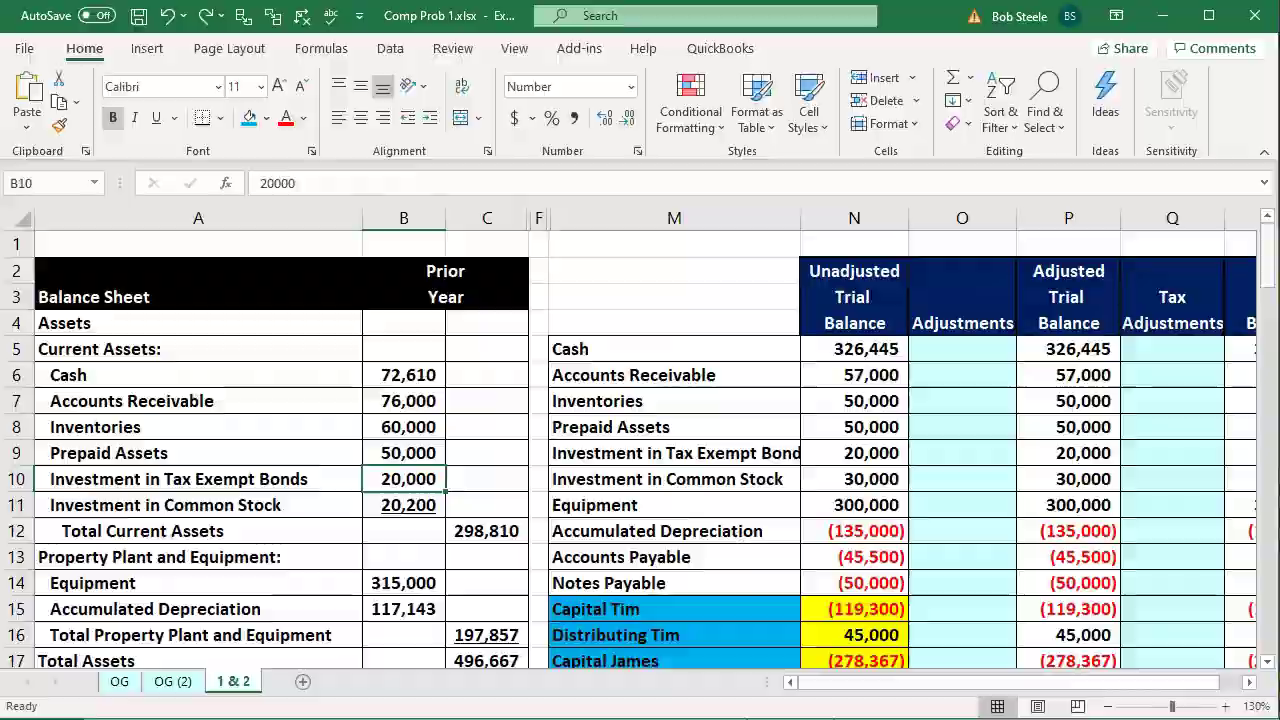
key("alt+Tab")
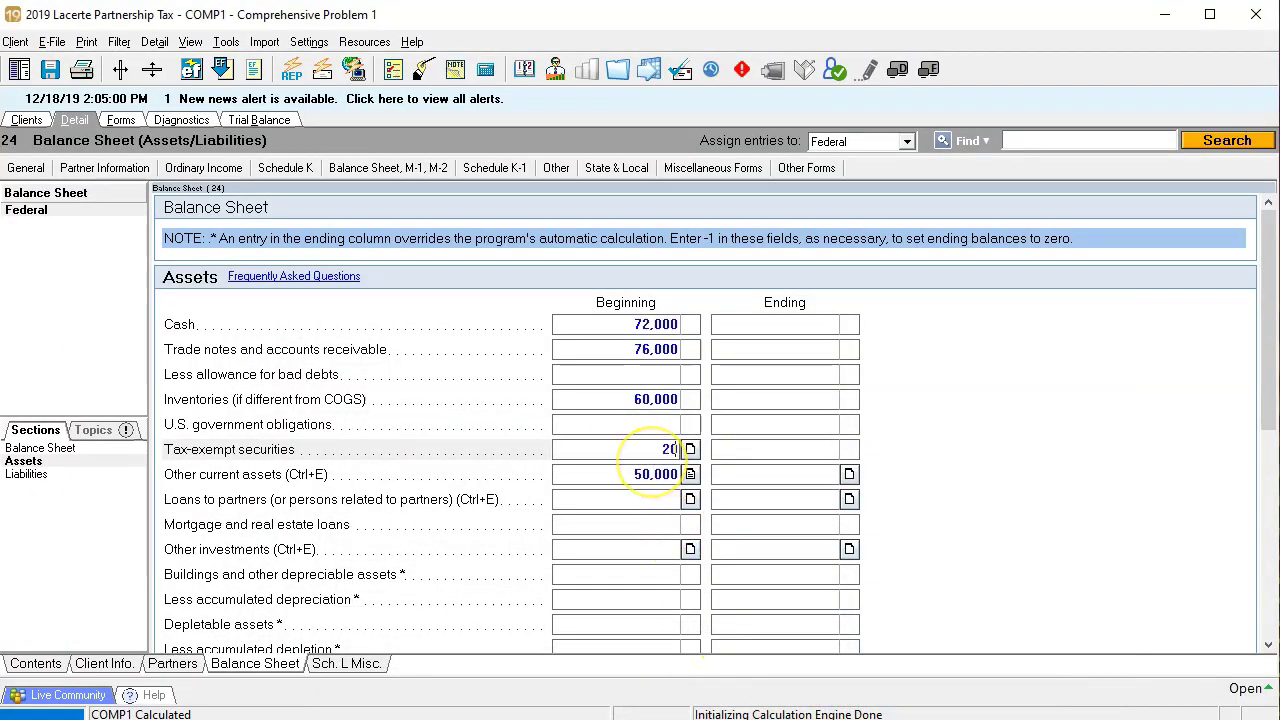
type("20000")
key("Tab")
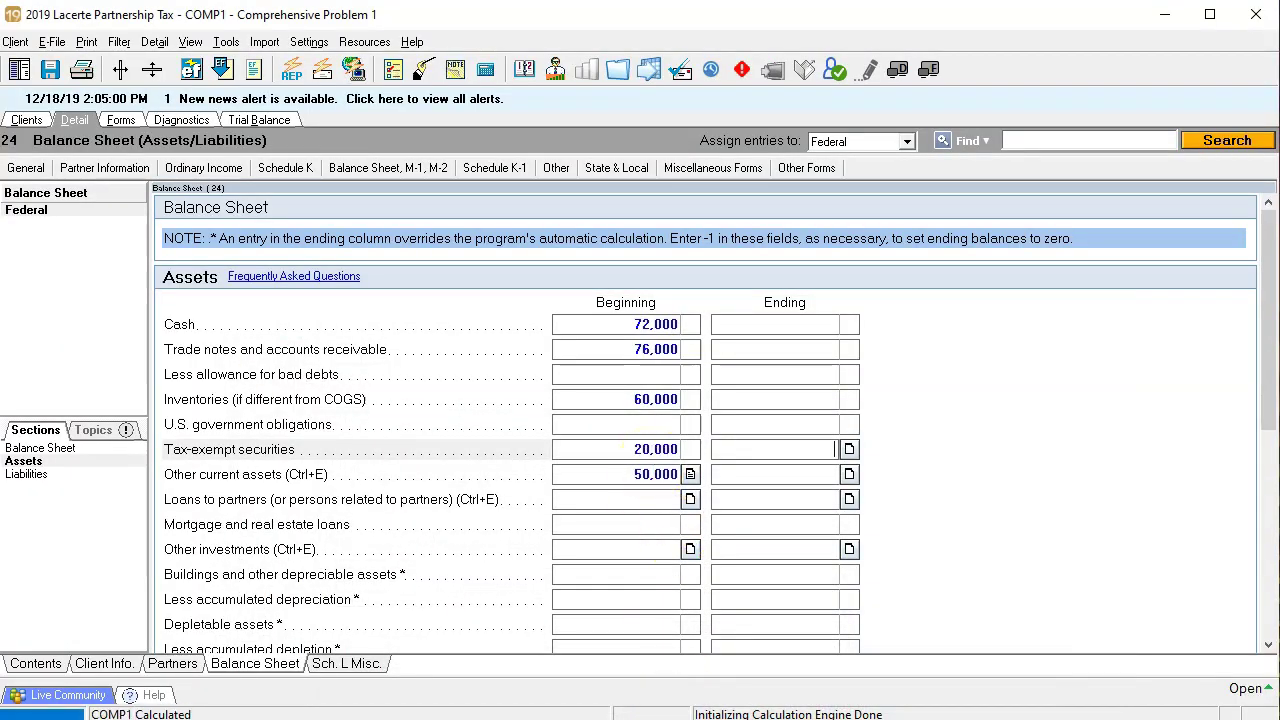
- Look up prior-year Investment in Common Stock in the Excel balance sheet and apply underline formatting to its amount
key("alt+Tab")
left_click(404, 507)
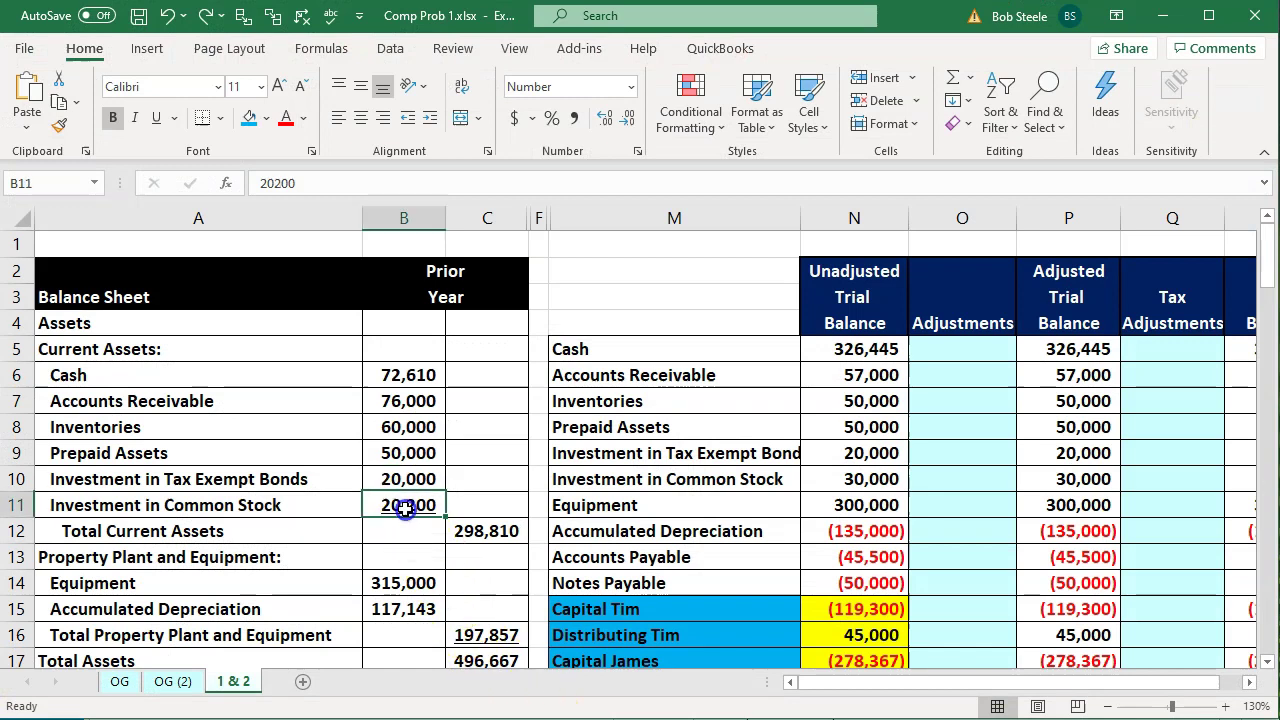
key("ctrl+u")
- Add an Investments line with a beginning balance of 20,200 to Other current assets in Lacerte, checking the amount in Excel
key("alt+Tab")
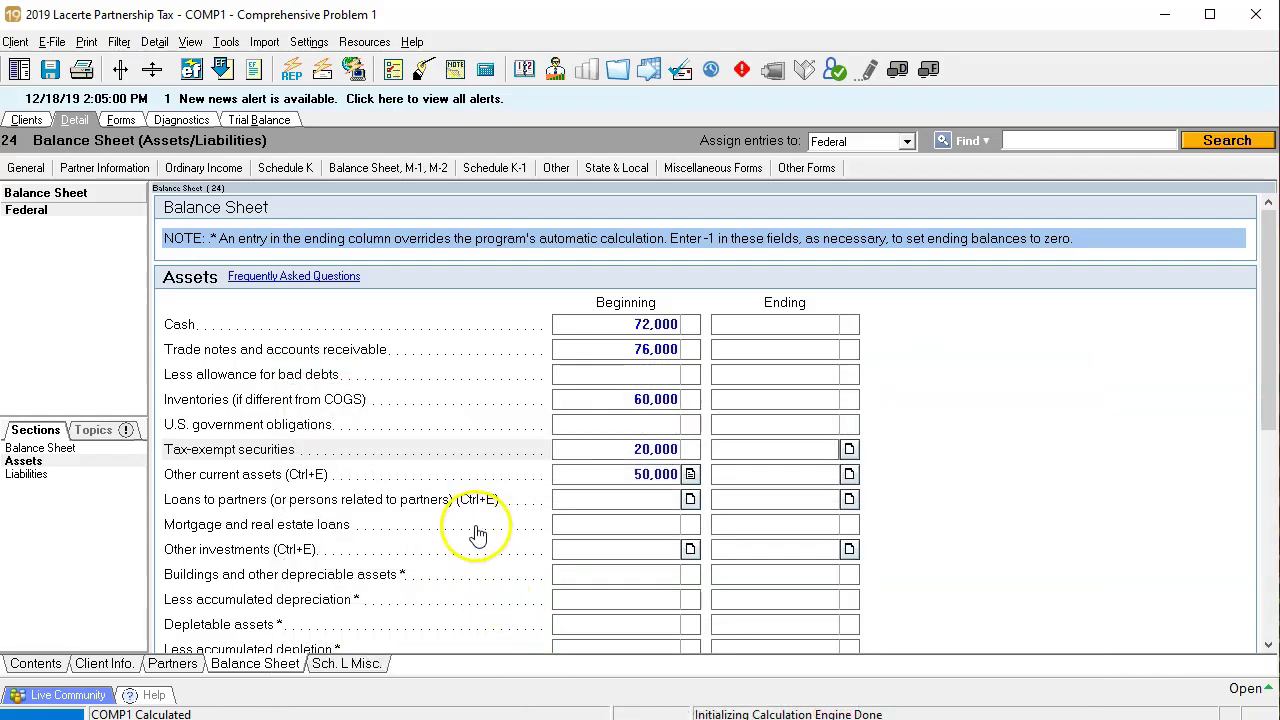
left_click(689, 474)
left_click(446, 320)
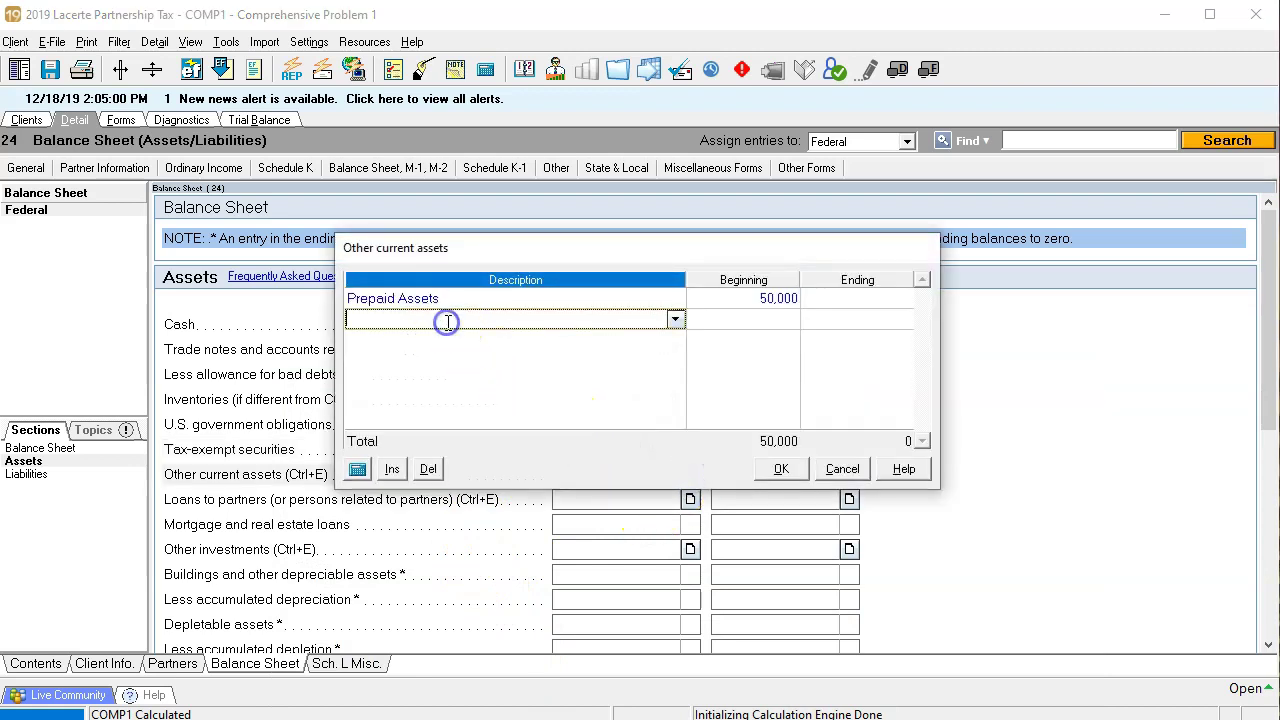
type("Investments")
key("Tab")
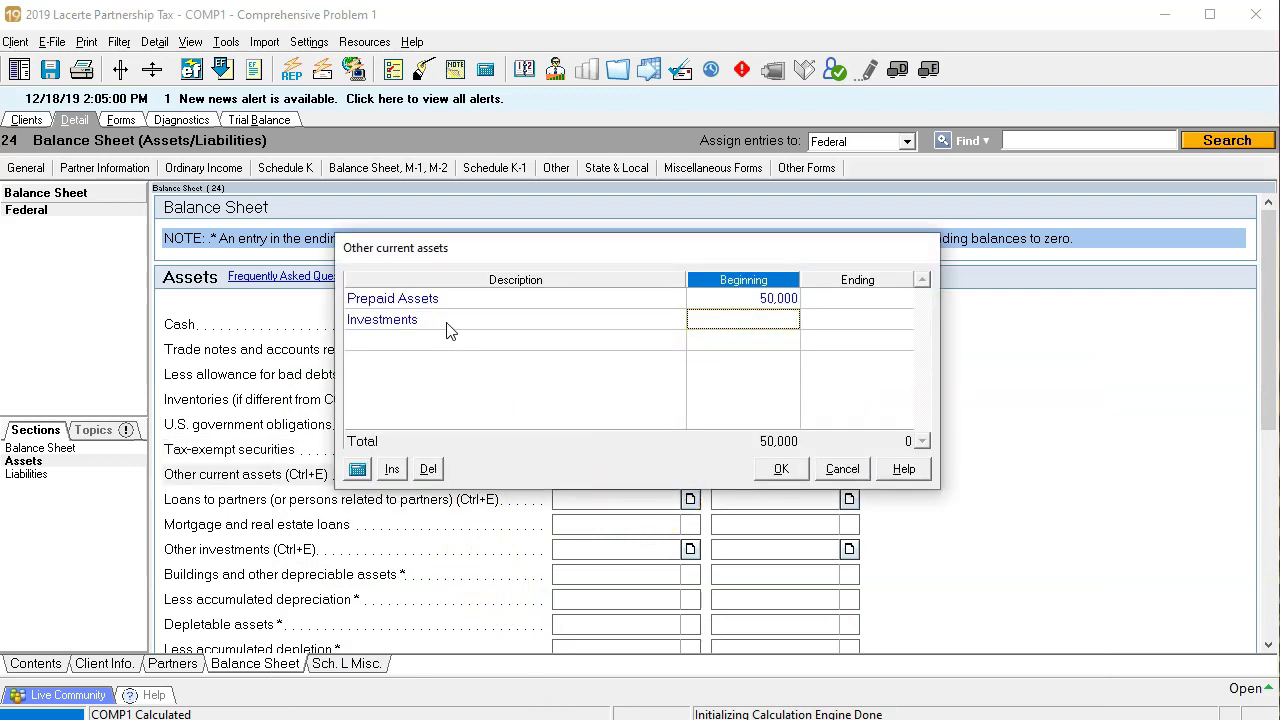
key("alt+Tab")
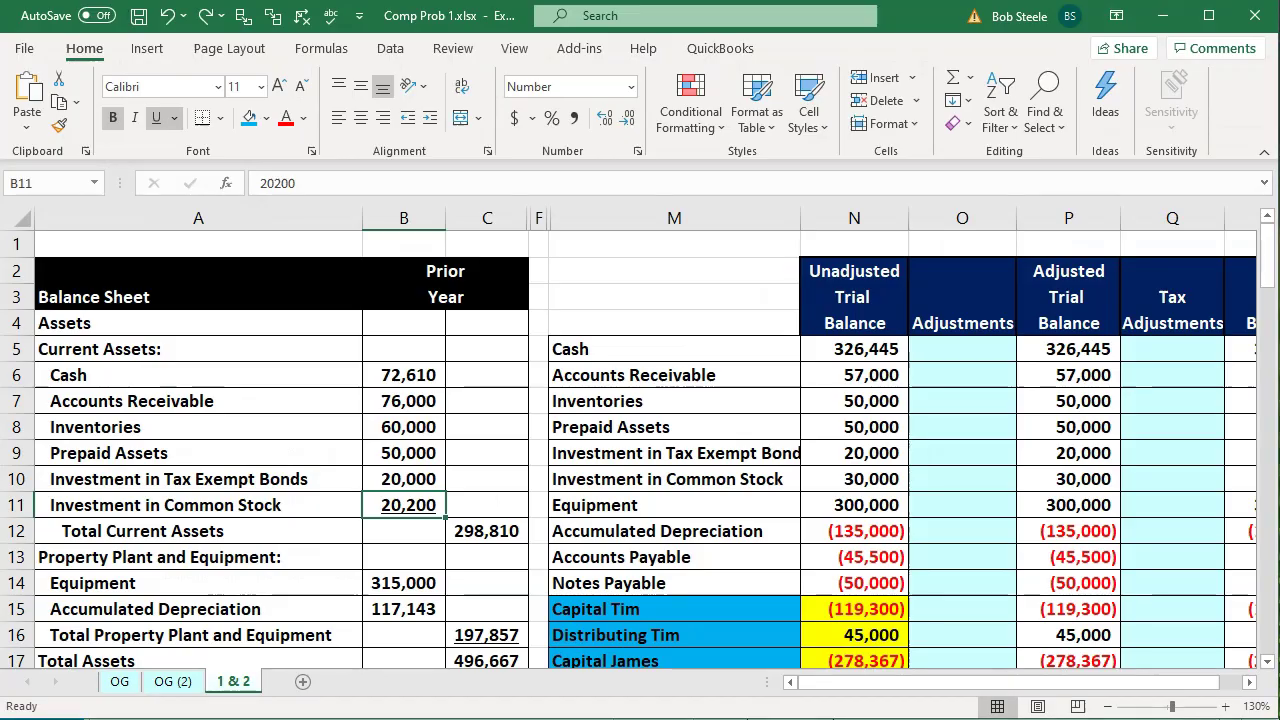
key("alt+Tab")
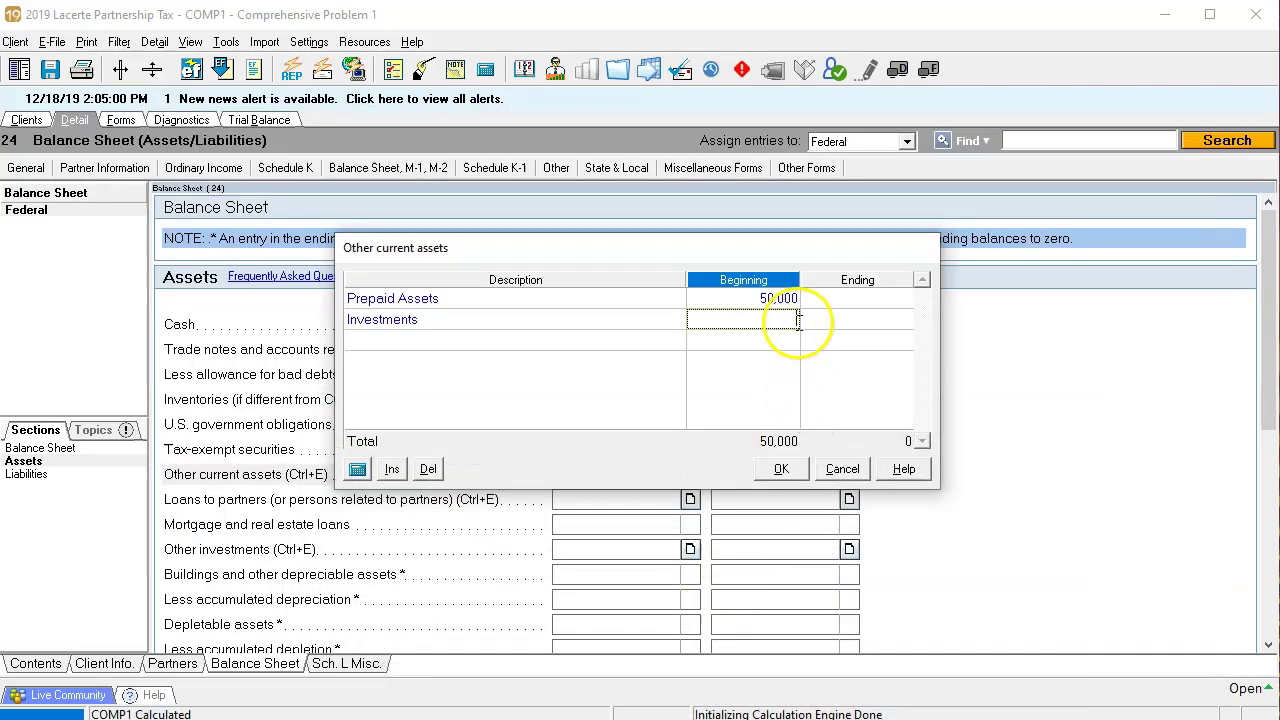
key("Tab")
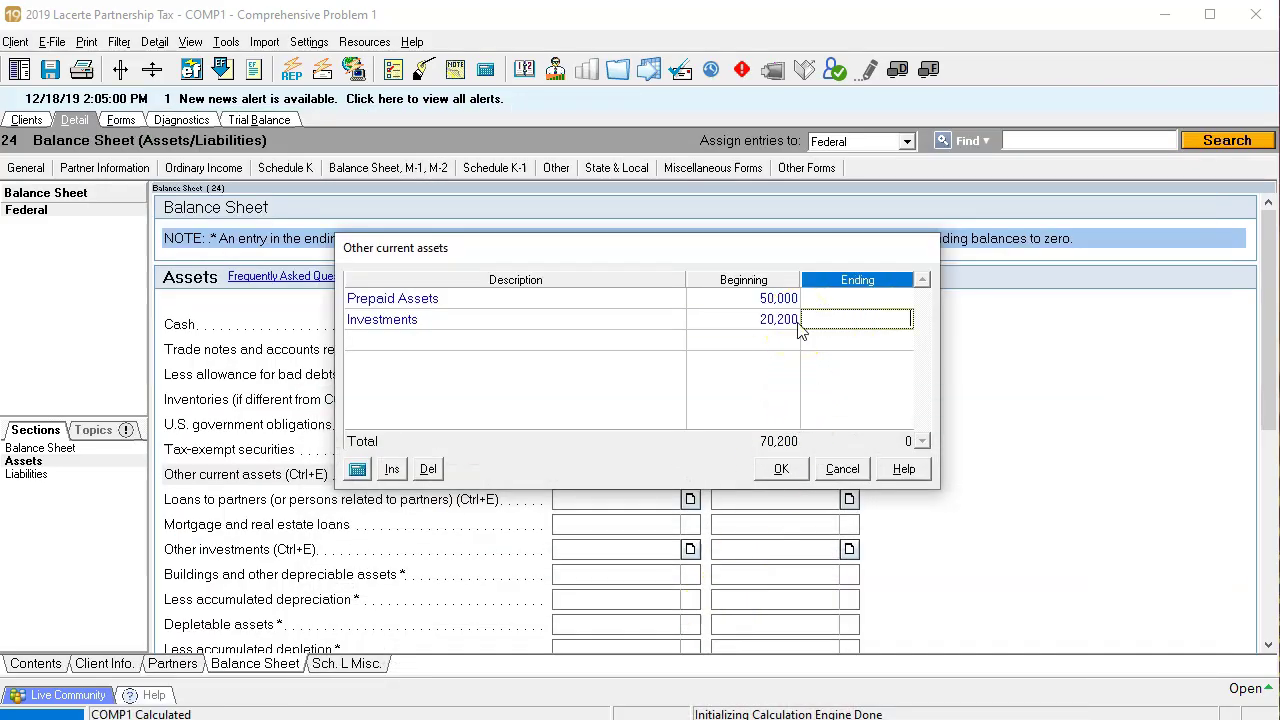
left_click(784, 471)
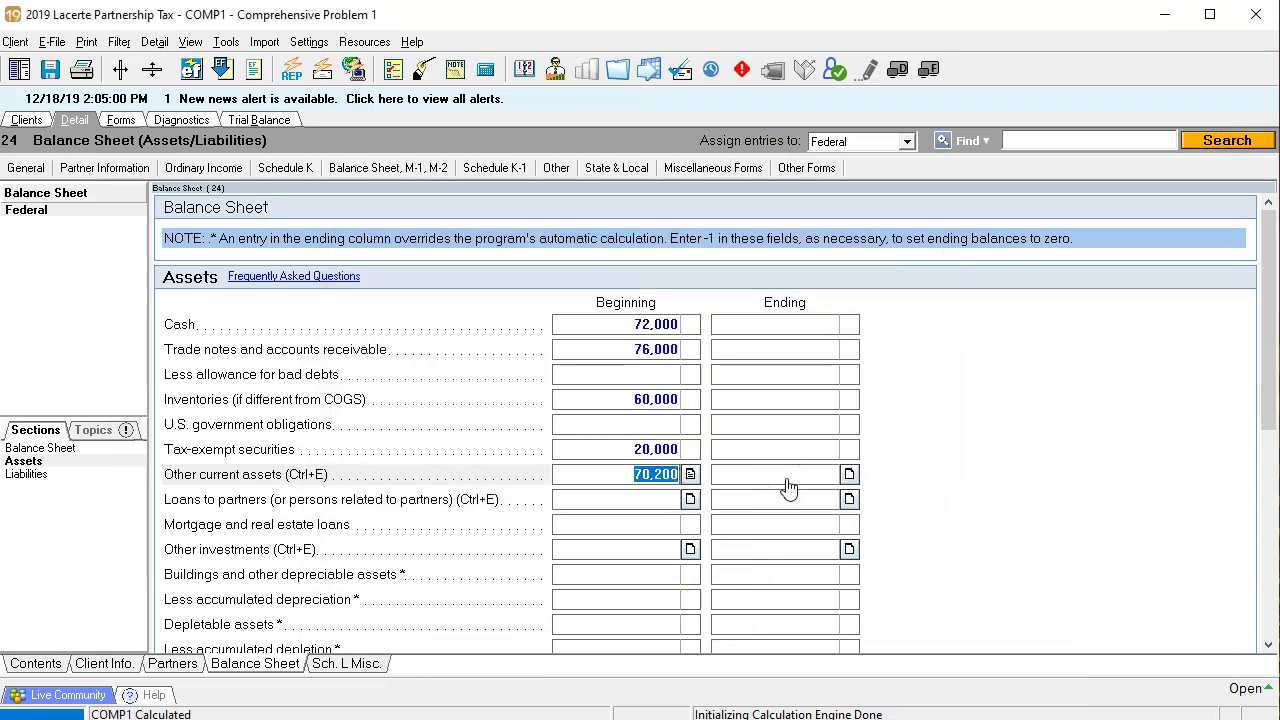
- Compare the beginning total assets and Cash on Form 1065 Schedule L with the prior-year balance sheet in Excel
left_click(121, 120)
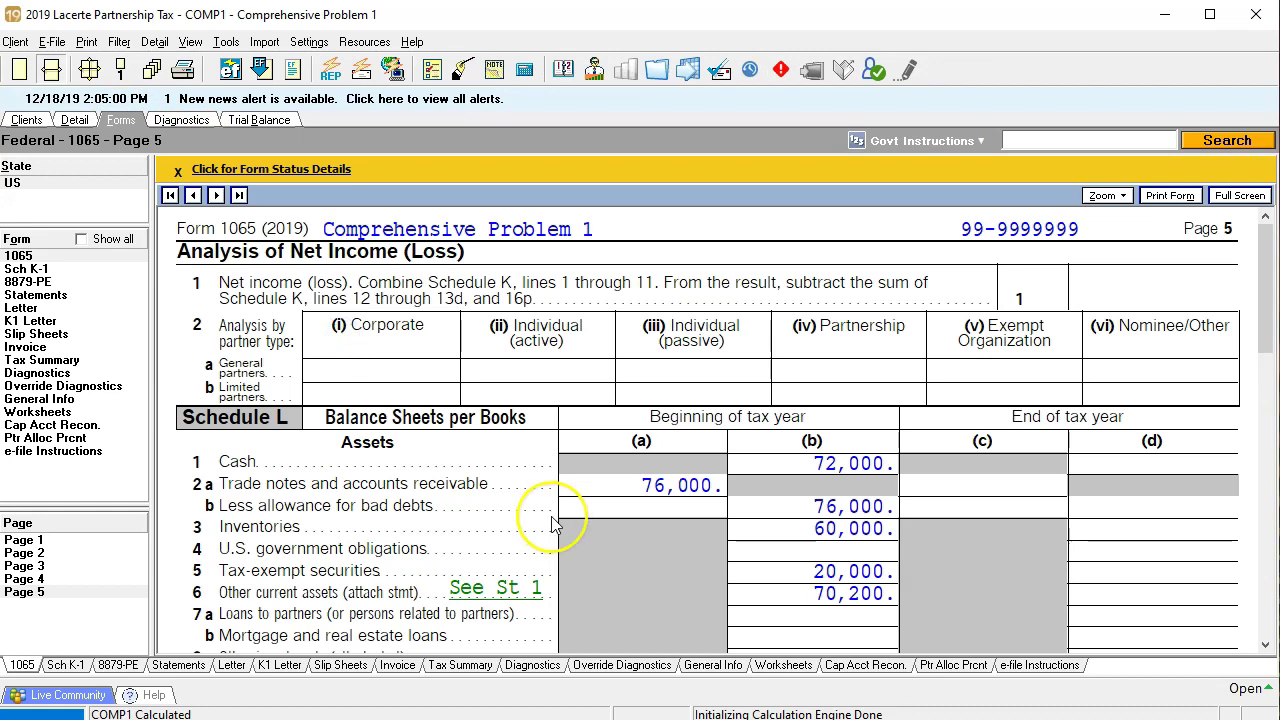
scroll(555, 520, "down", 3)
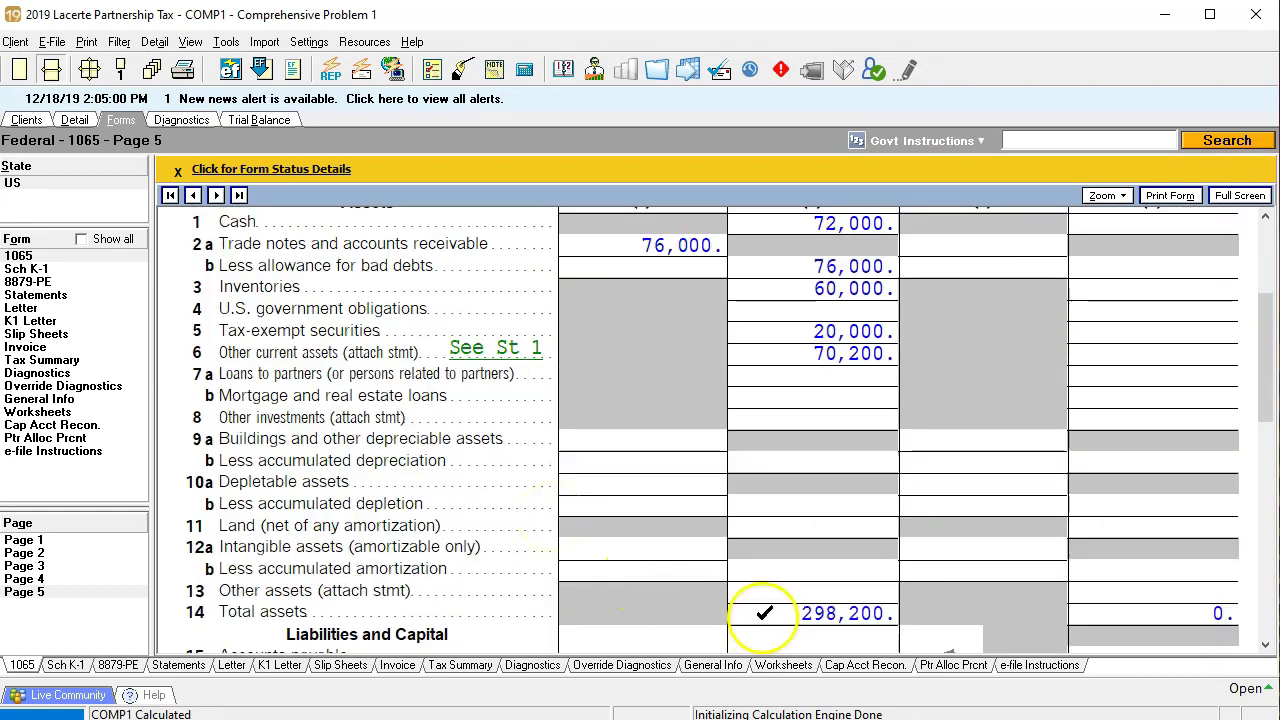
left_click(760, 719)
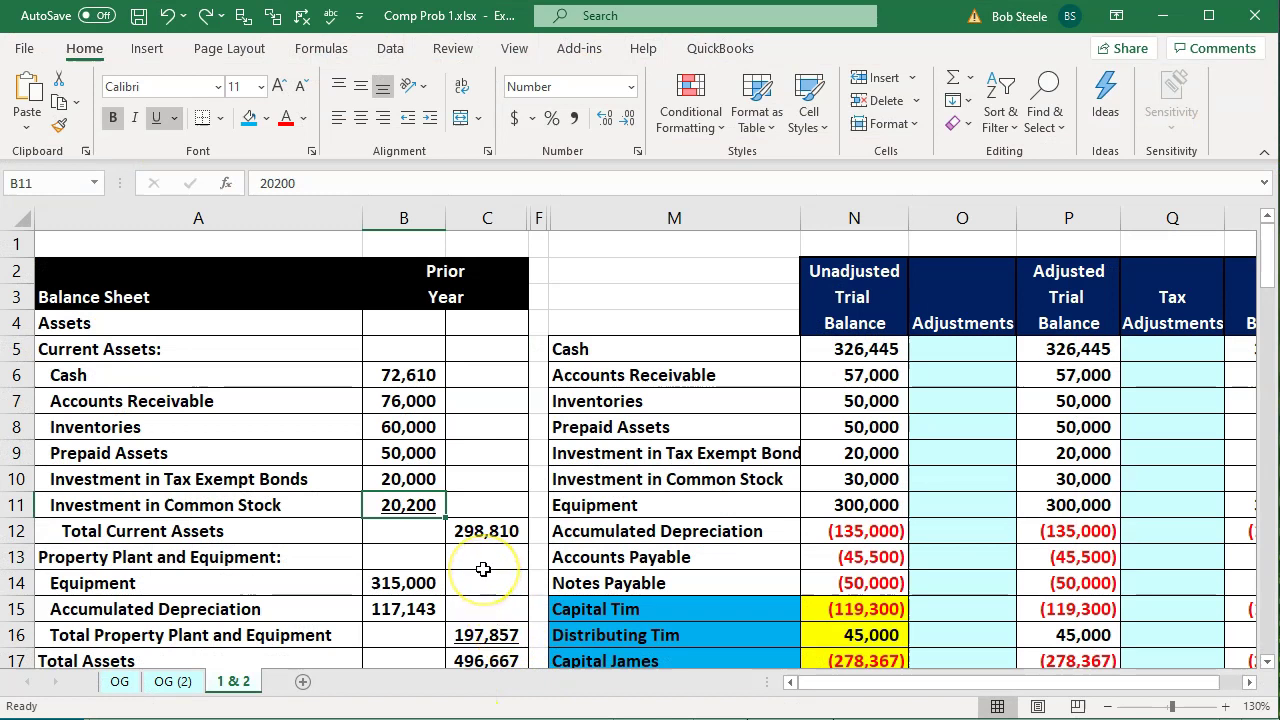
key("alt+Tab")
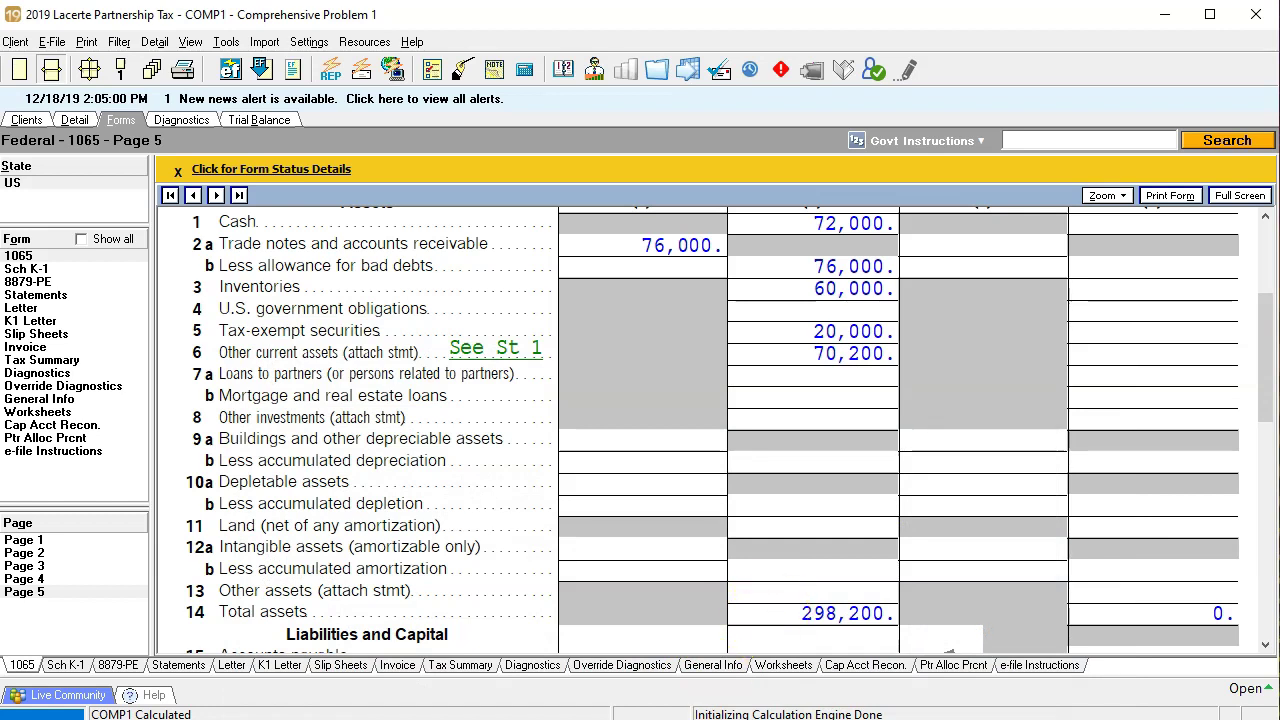
scroll(700, 420, "up", 2)
key("alt+Tab")
left_click(417, 376)
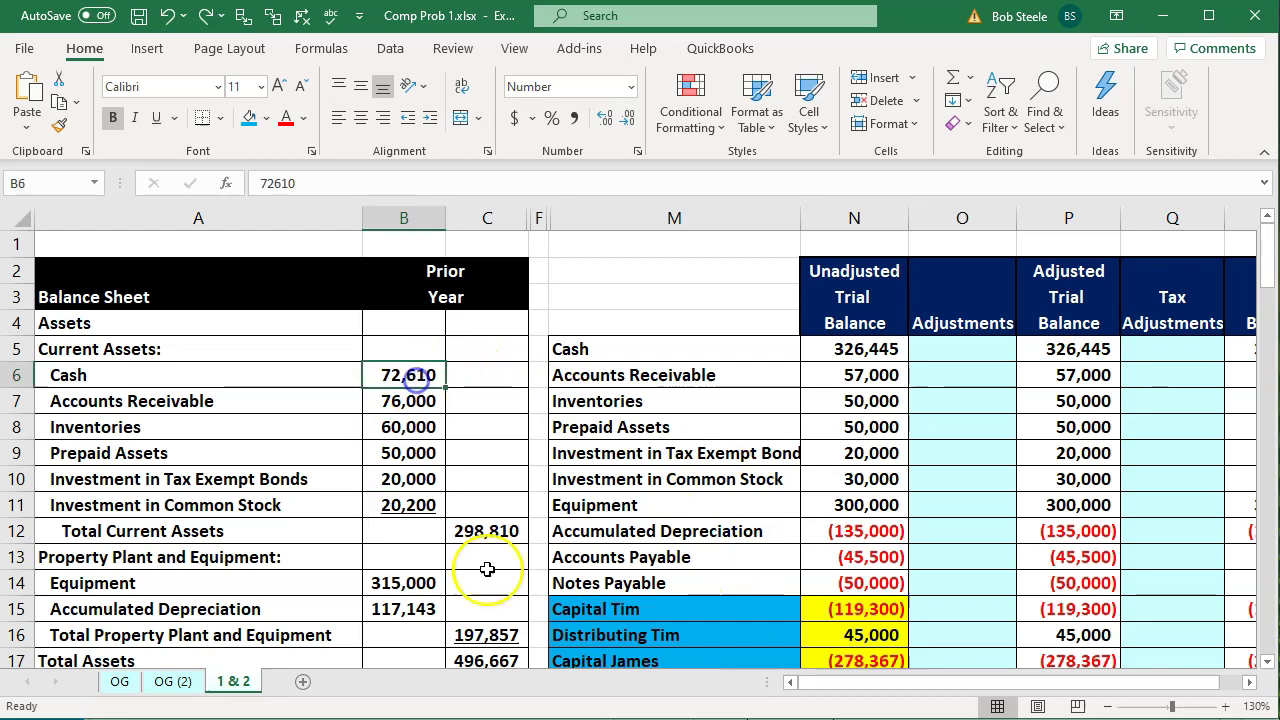
- Jump from the Schedule L Cash line in Lacerte to its input, set beginning Cash to 72,610 per Excel, and recheck Schedule L
key("alt+Tab")
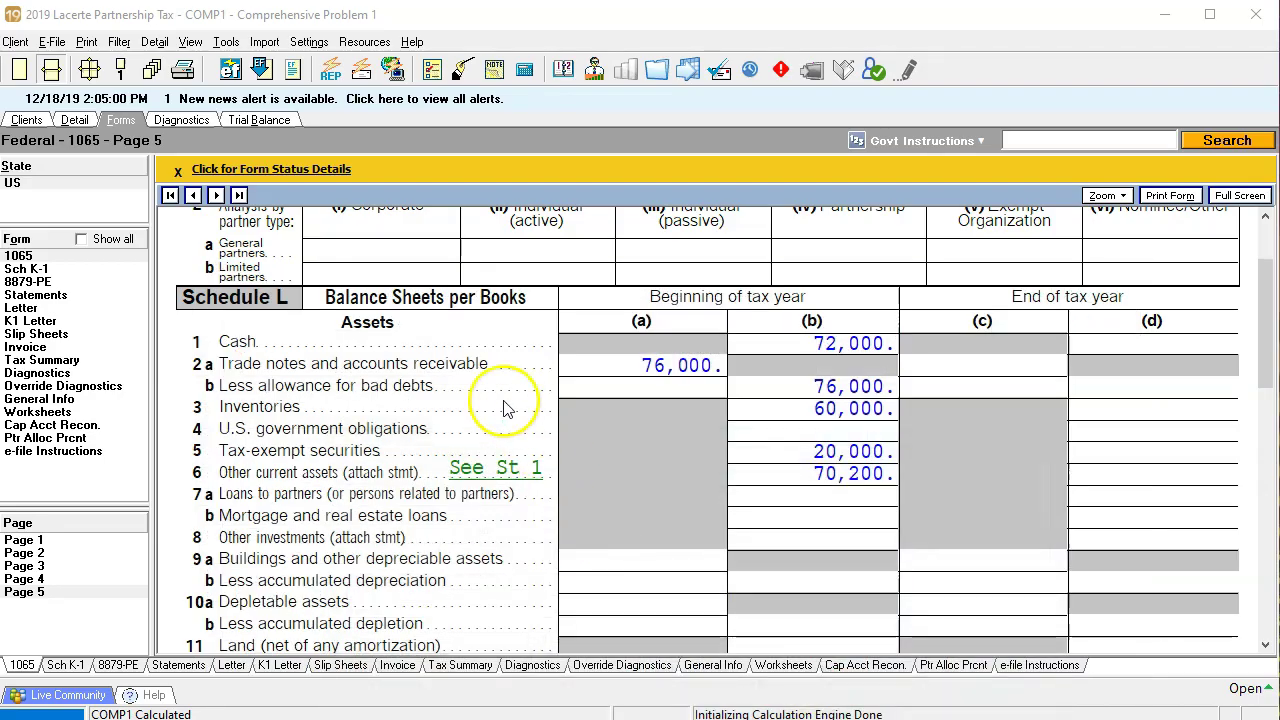
right_click(835, 338)
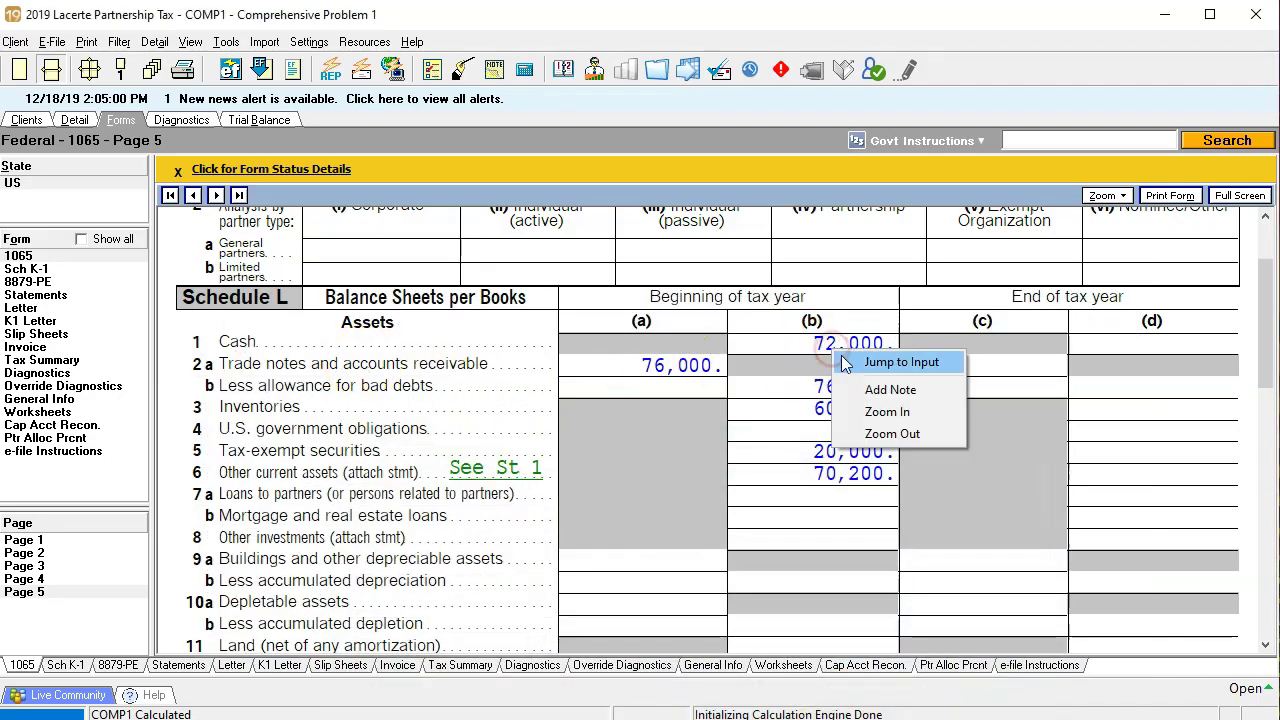
left_click(850, 362)
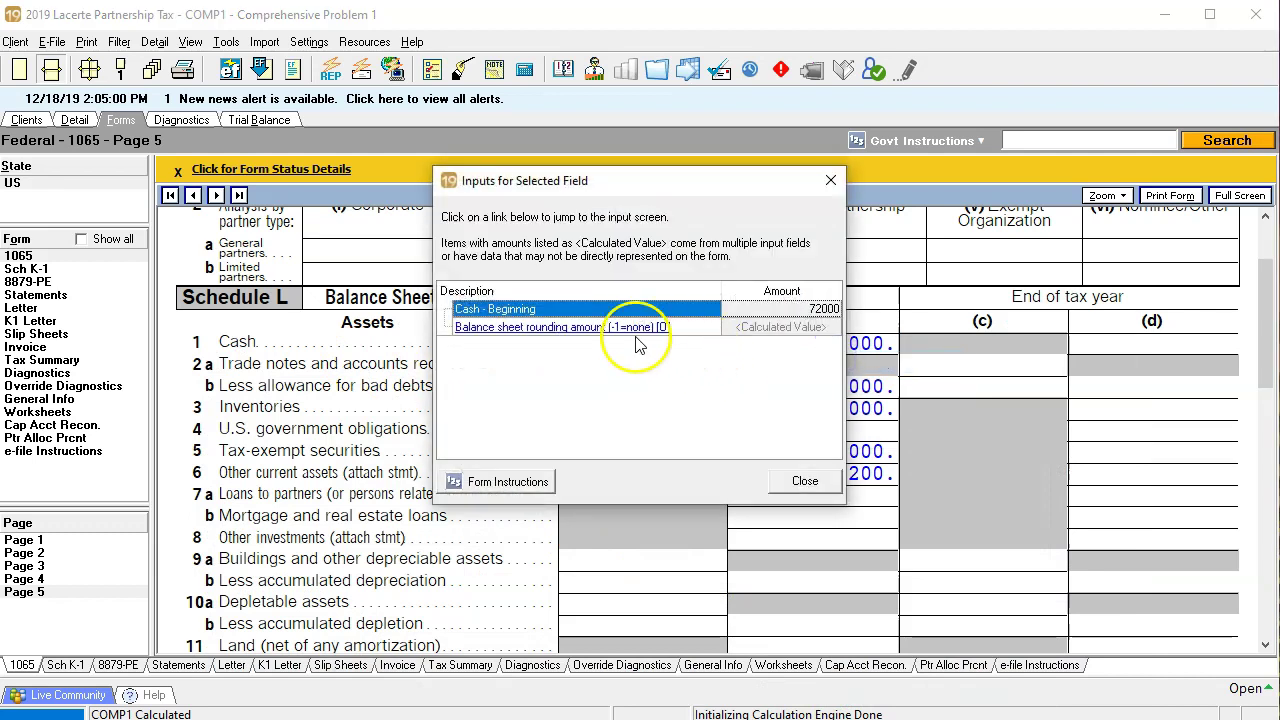
left_click(497, 309)
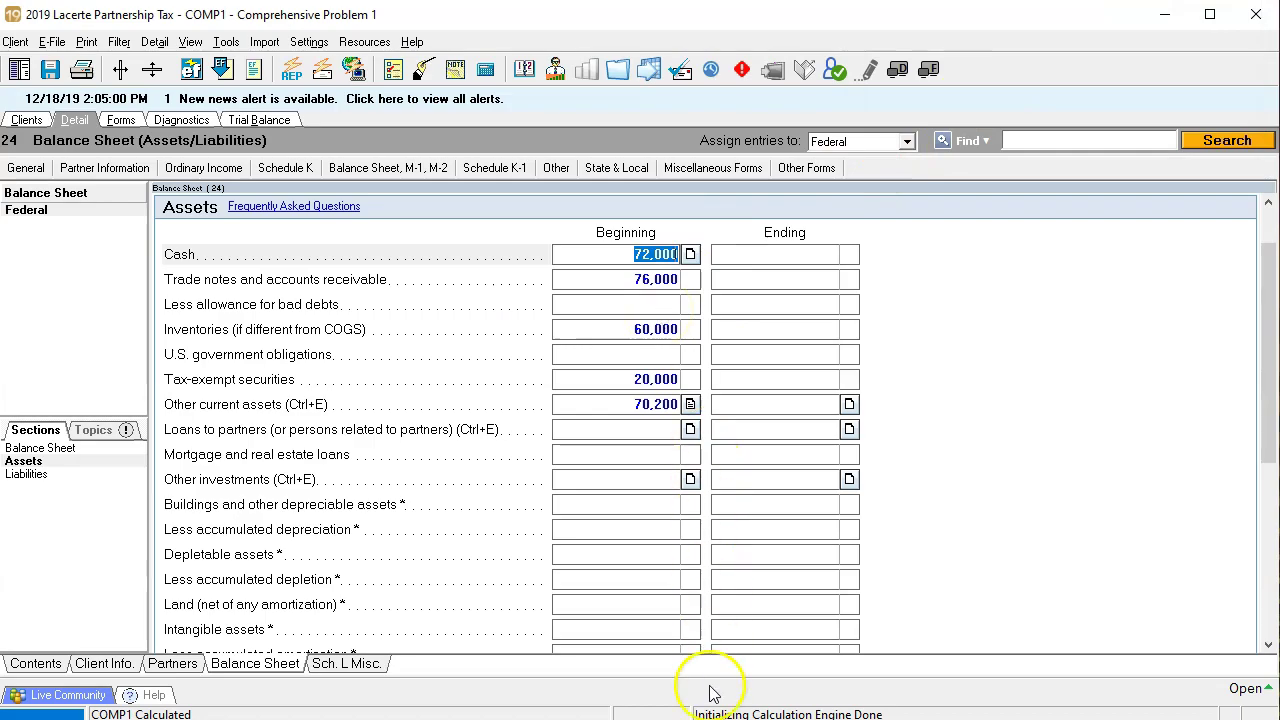
key("alt+Tab")
key("alt+Tab")
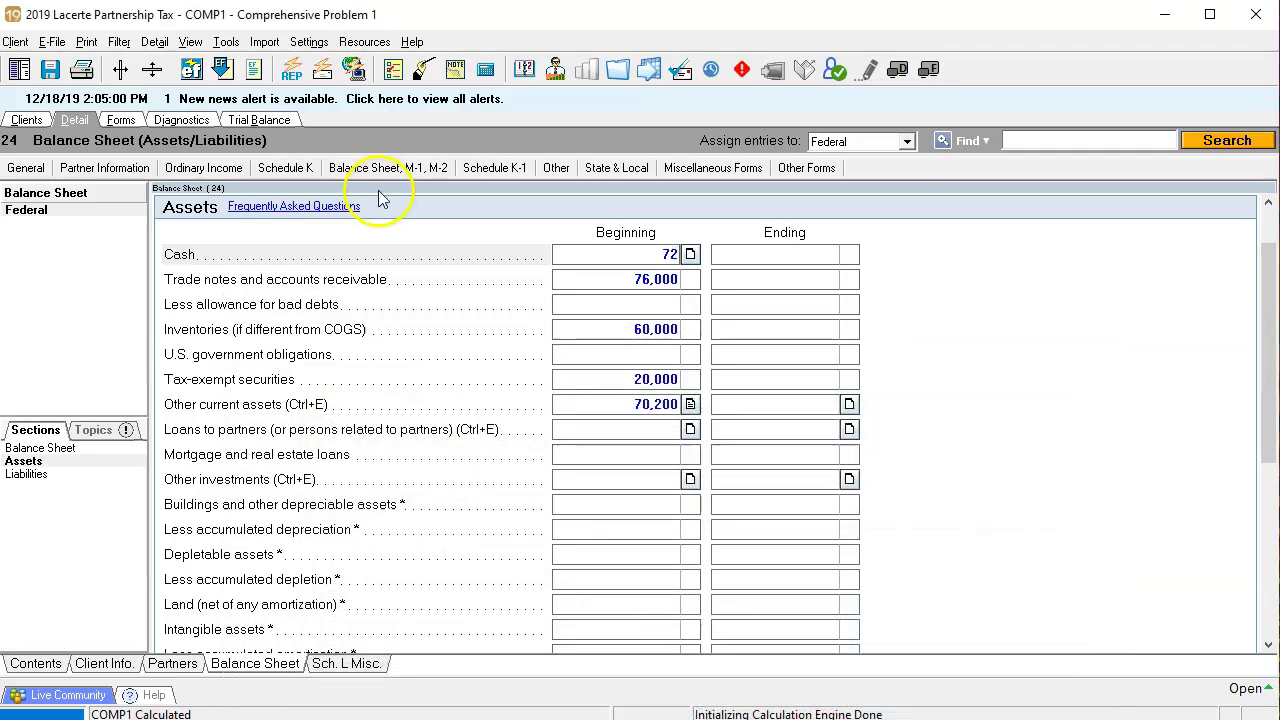
key("alt+Tab")
key("alt+Tab")
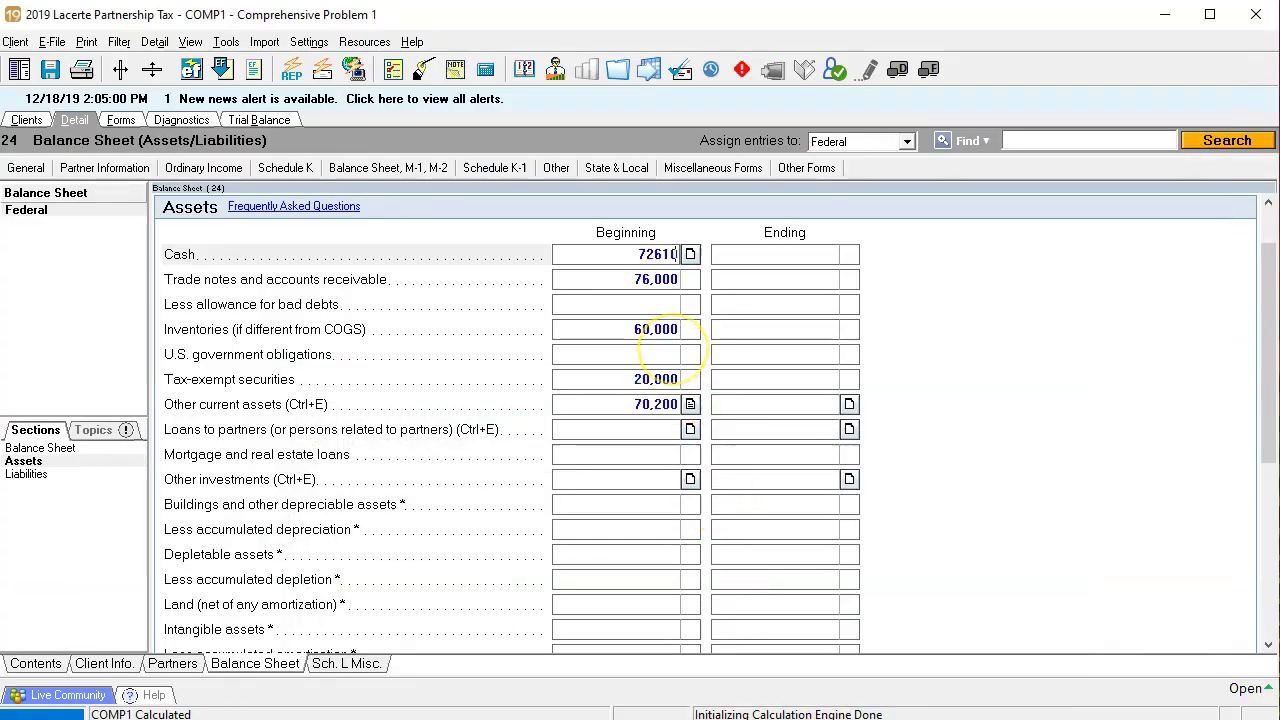
left_click(121, 120)
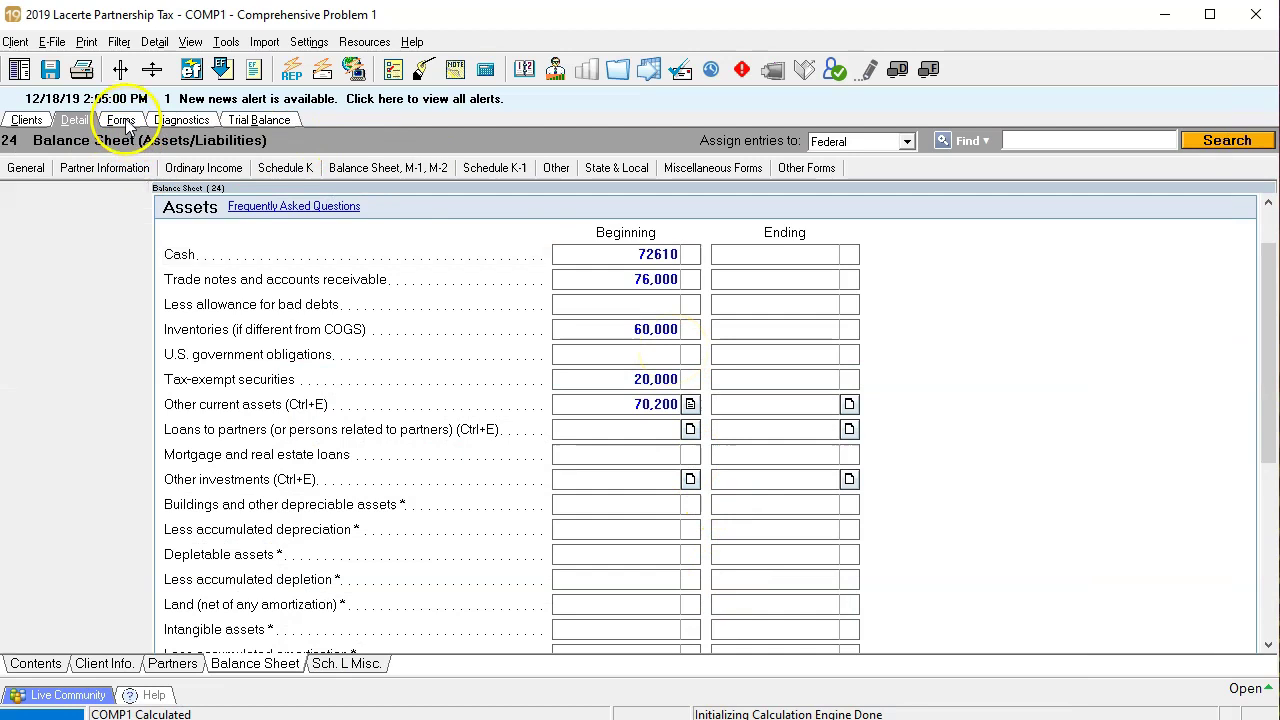
scroll(640, 531, "down", 3)
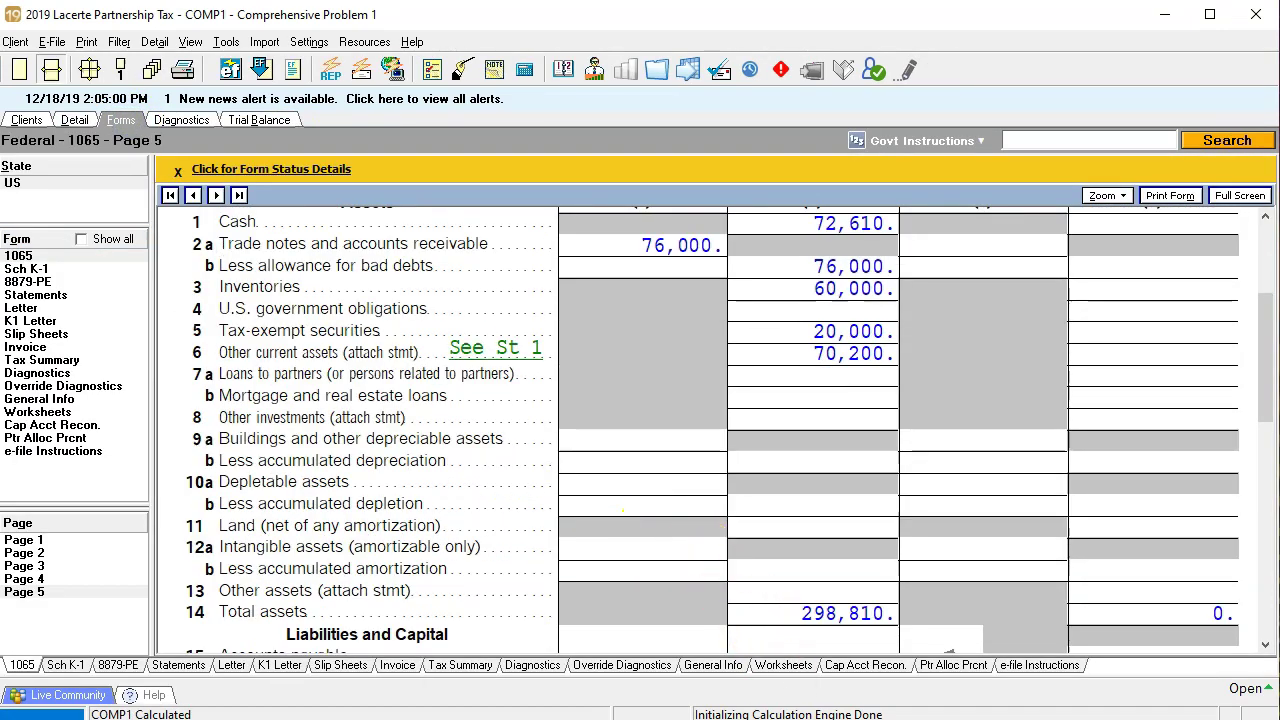
- Look up the prior-year Equipment and Accumulated Depreciation amounts in the Excel balance sheet, then return to Lacerte
key("alt+Tab")
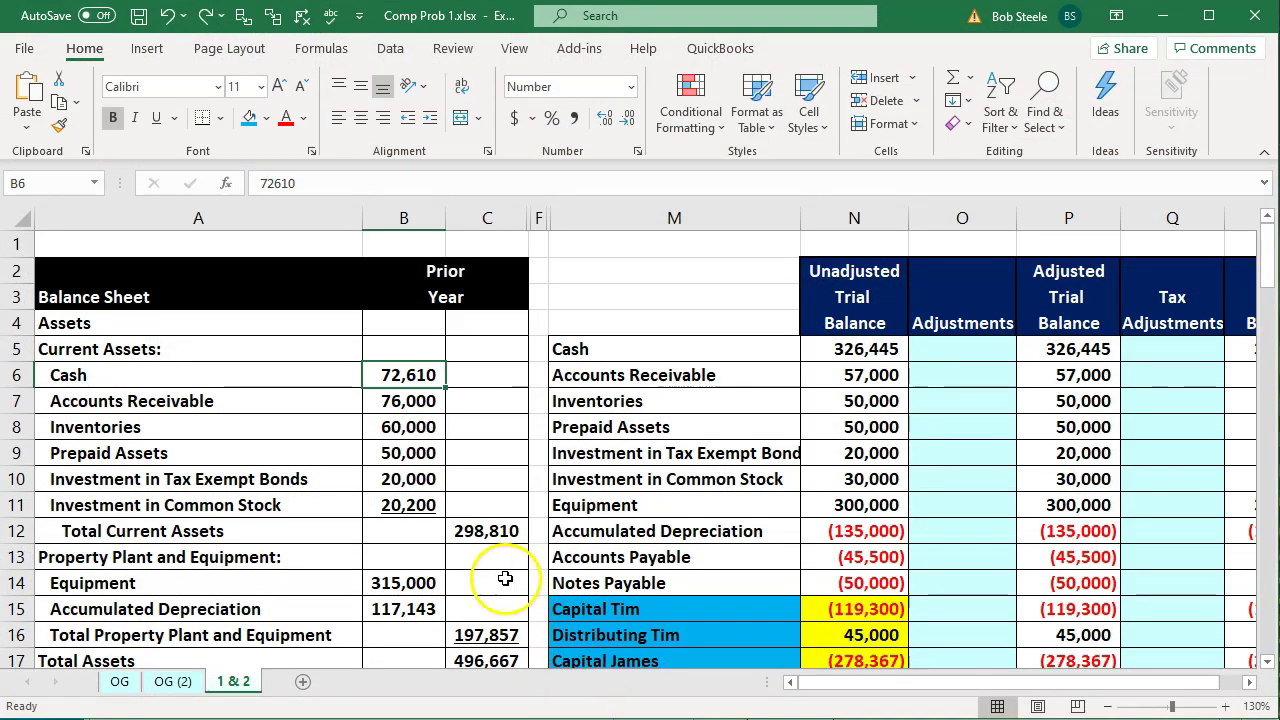
scroll(497, 558, "down", 1)
scroll(497, 558, "down", 1)
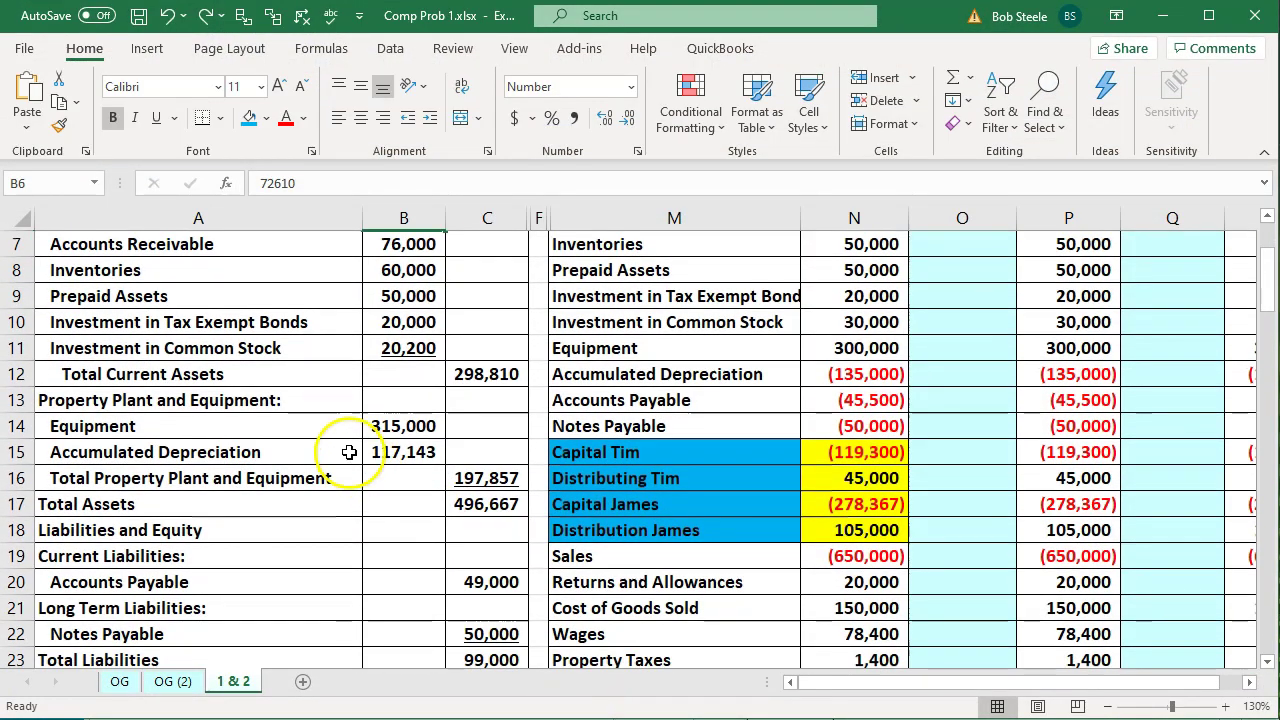
key("alt+Tab")
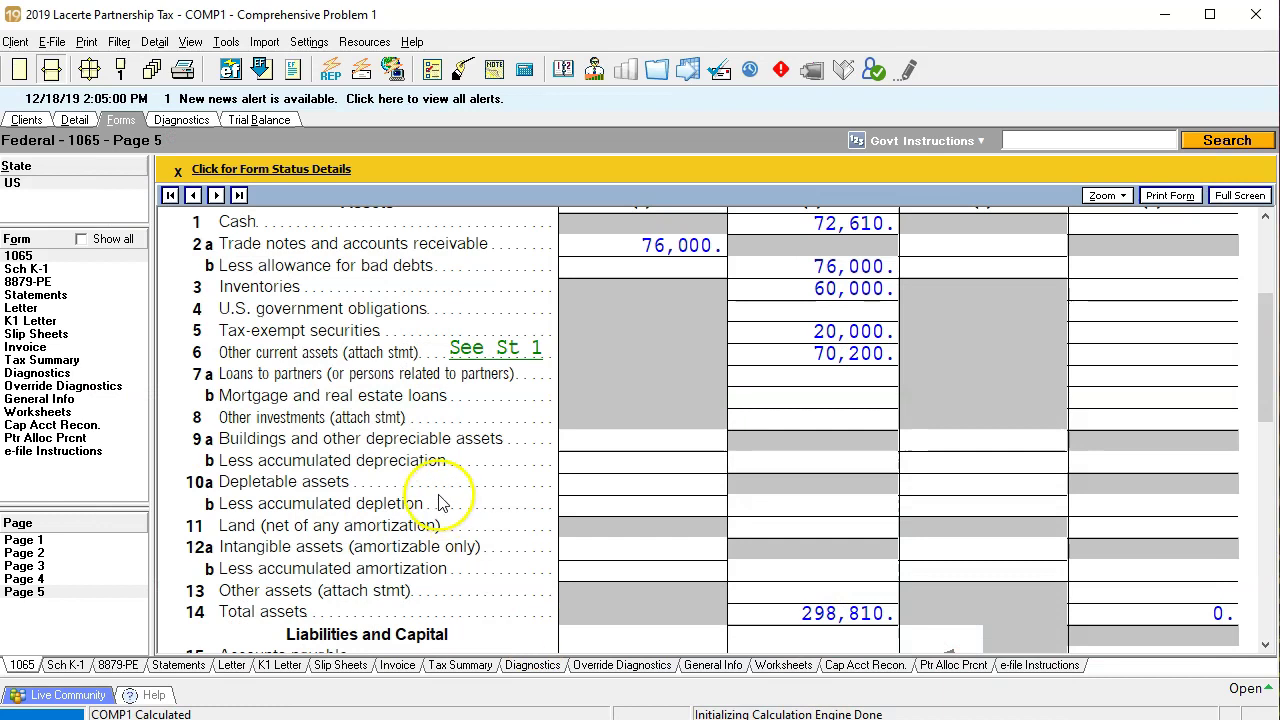
- Set the beginning balance of Buildings and other depreciable assets to 315,000 in the Lacerte balance sheet input, rechecking the Equipment amount in Excel
left_click(72, 120)
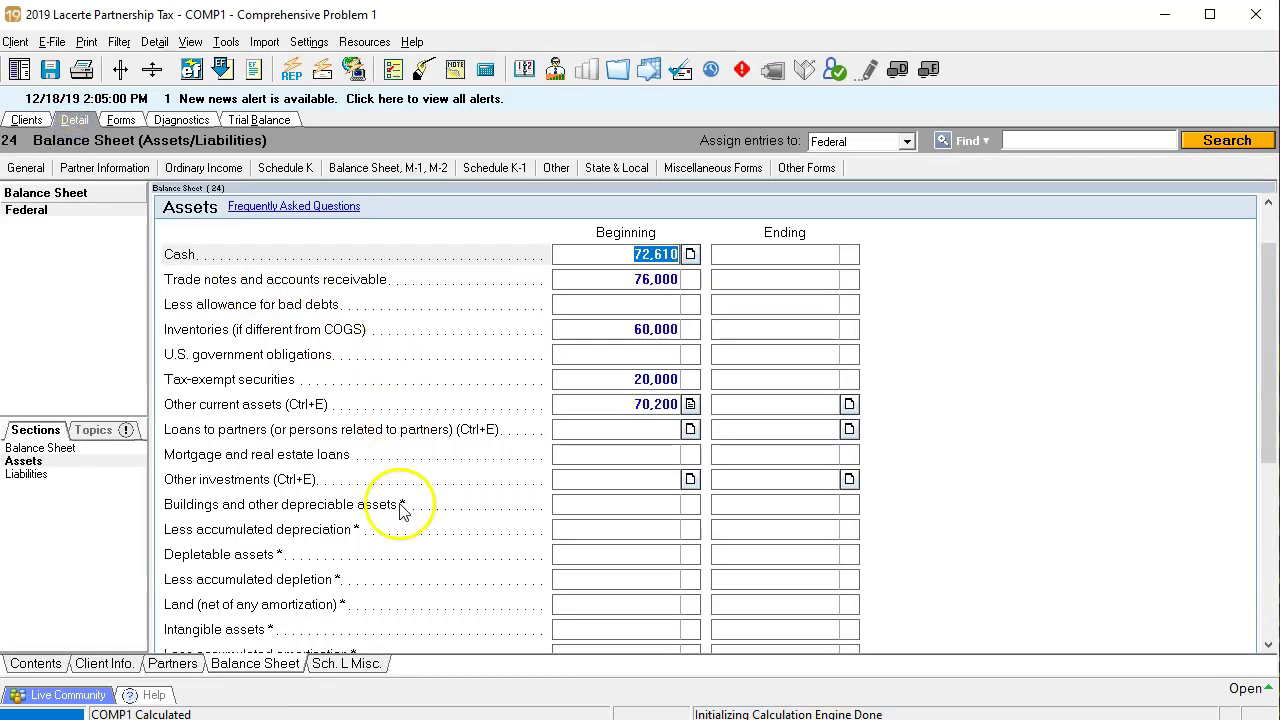
left_click(592, 507)
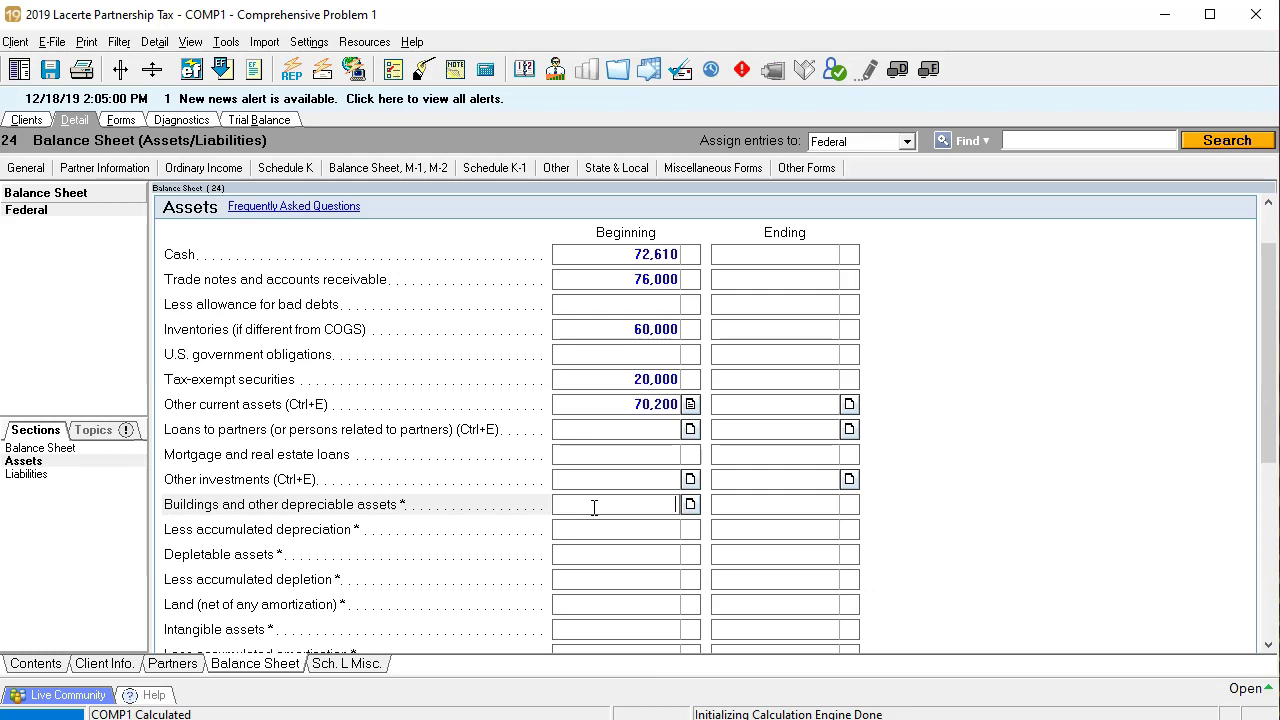
scroll(600, 530, "down", 3)
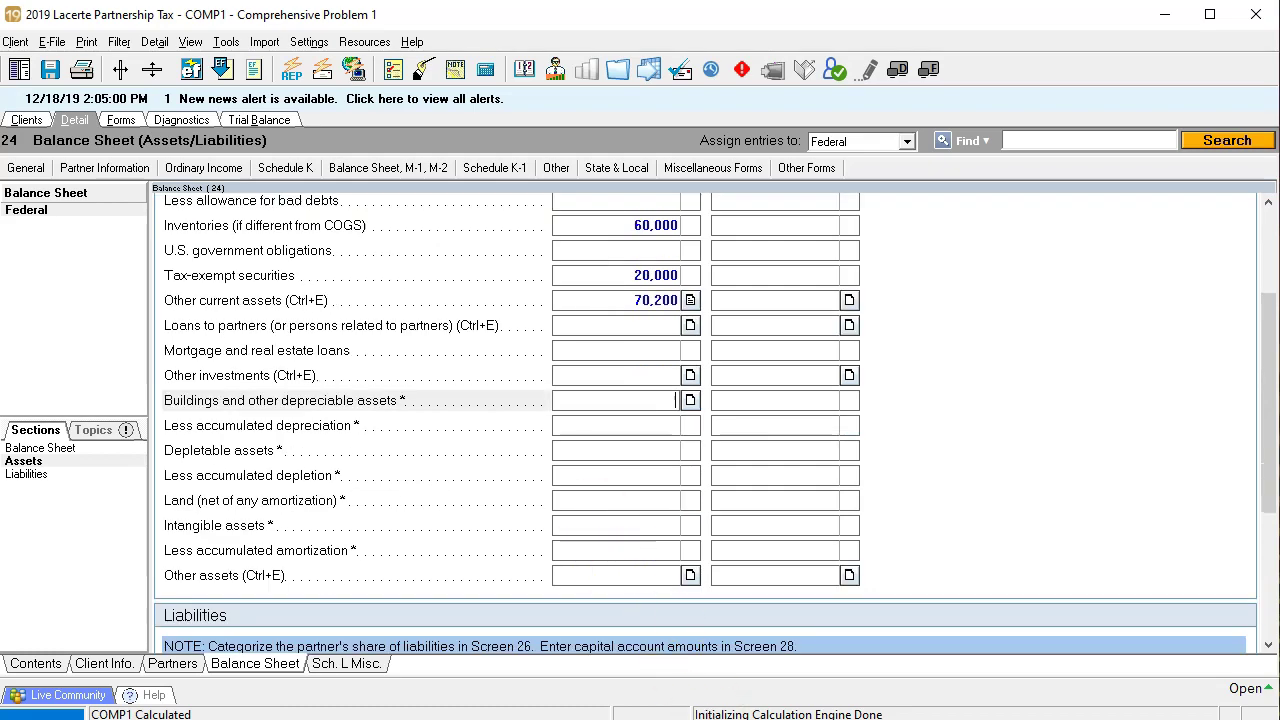
key("alt+Tab")
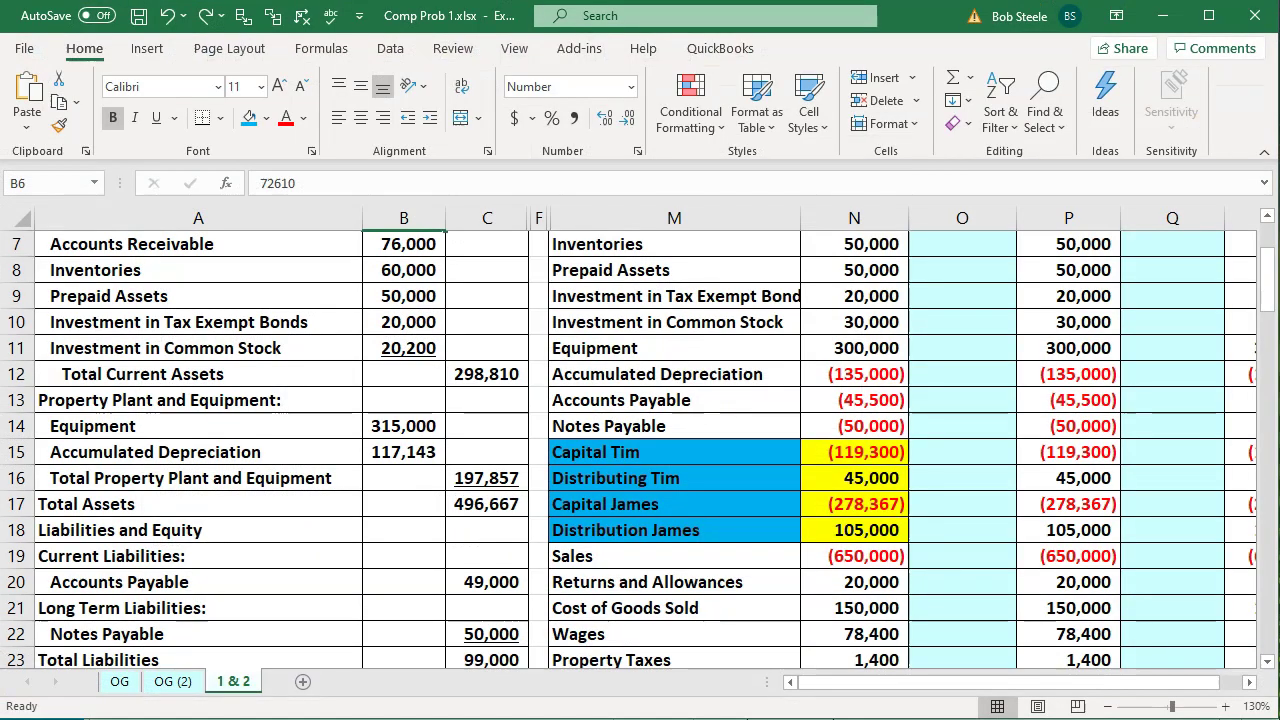
key("alt+Tab")
left_click(630, 396)
type("315,00")
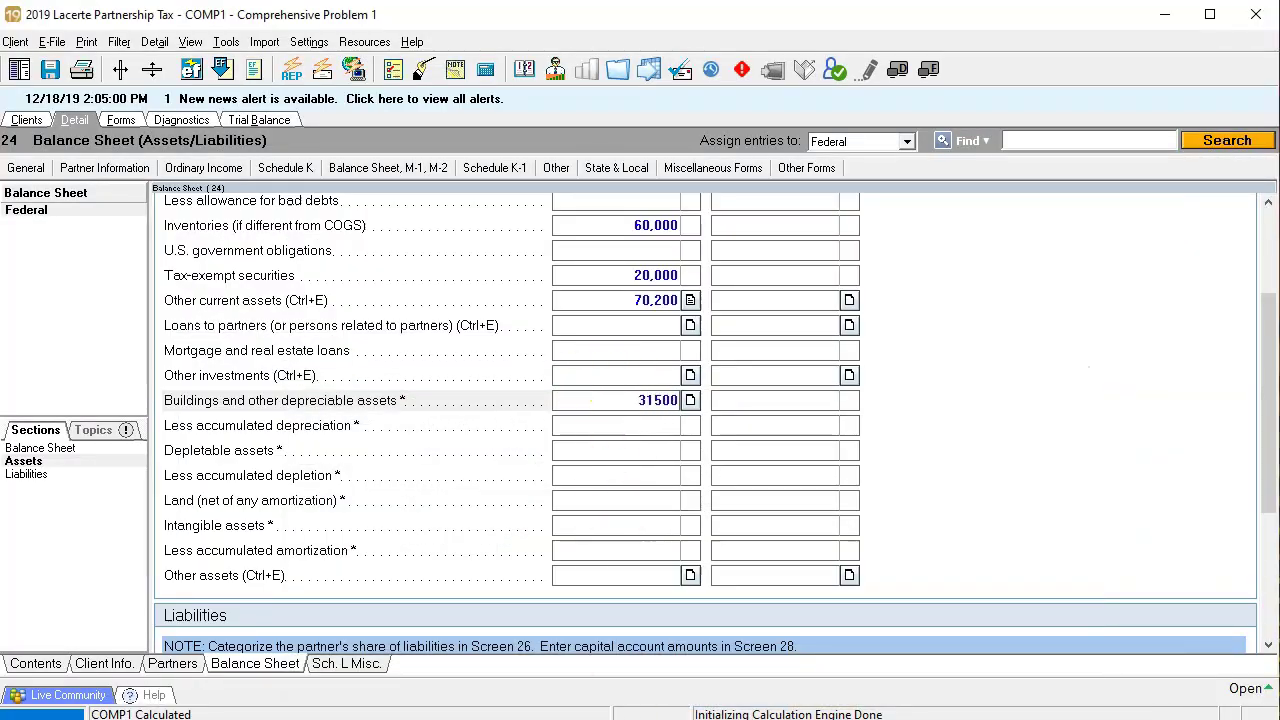
type("0")
key("Return")
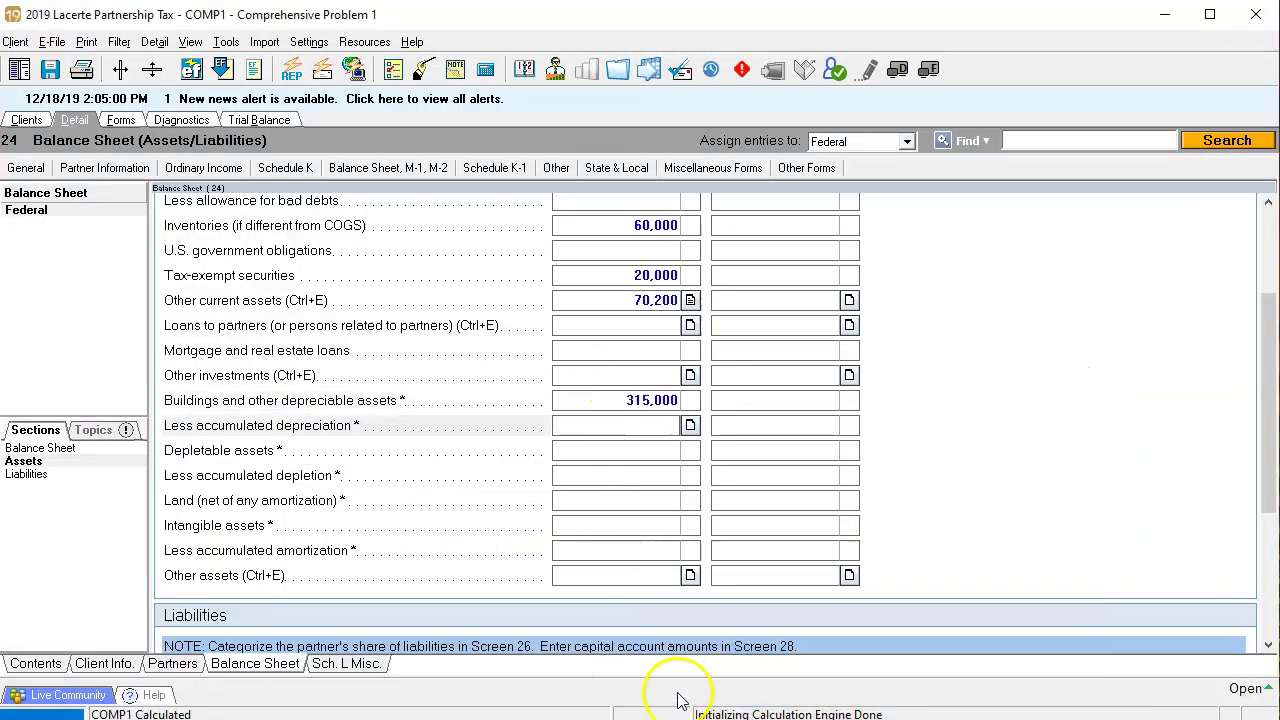
- Check Accumulated Depreciation in Excel and set beginning Less accumulated depreciation to 117,143 in Lacerte
key("alt+Tab")
key("alt+Tab")
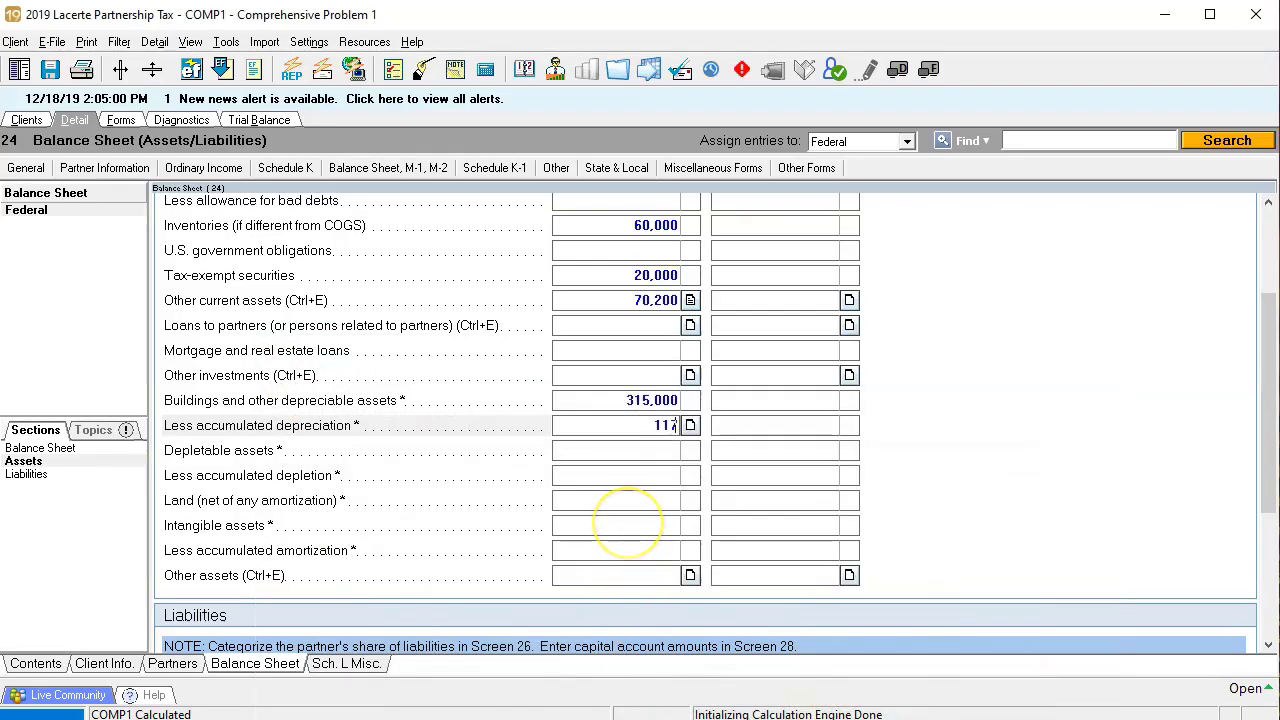
key("Tab")
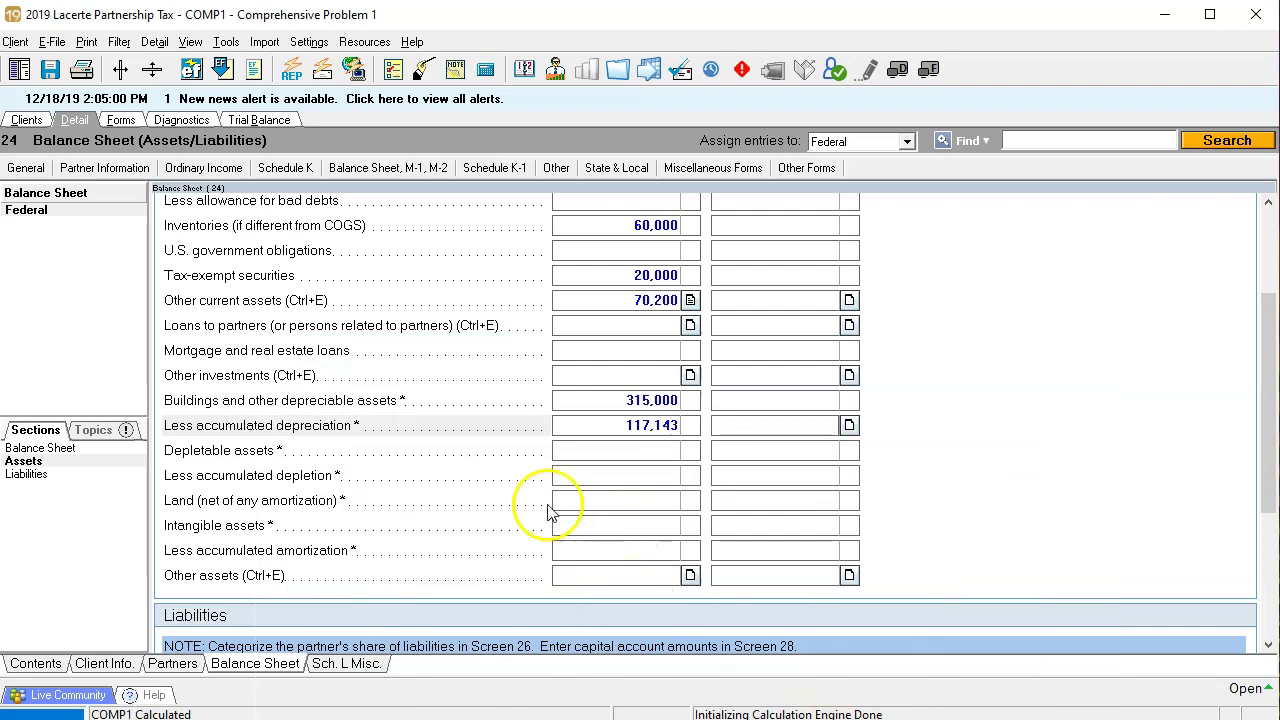
- Compare the beginning total assets on Form 1065 Schedule L with Total Assets in the Excel balance sheet
left_click(124, 120)
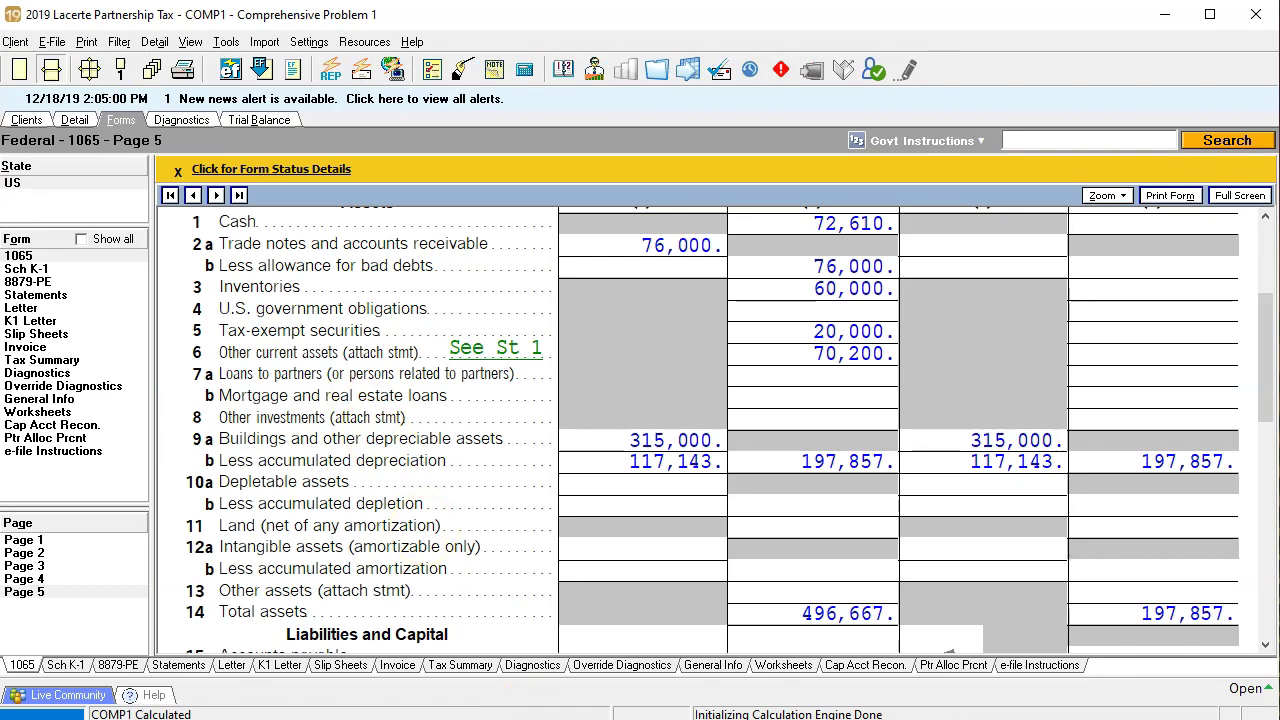
key("alt+Tab")
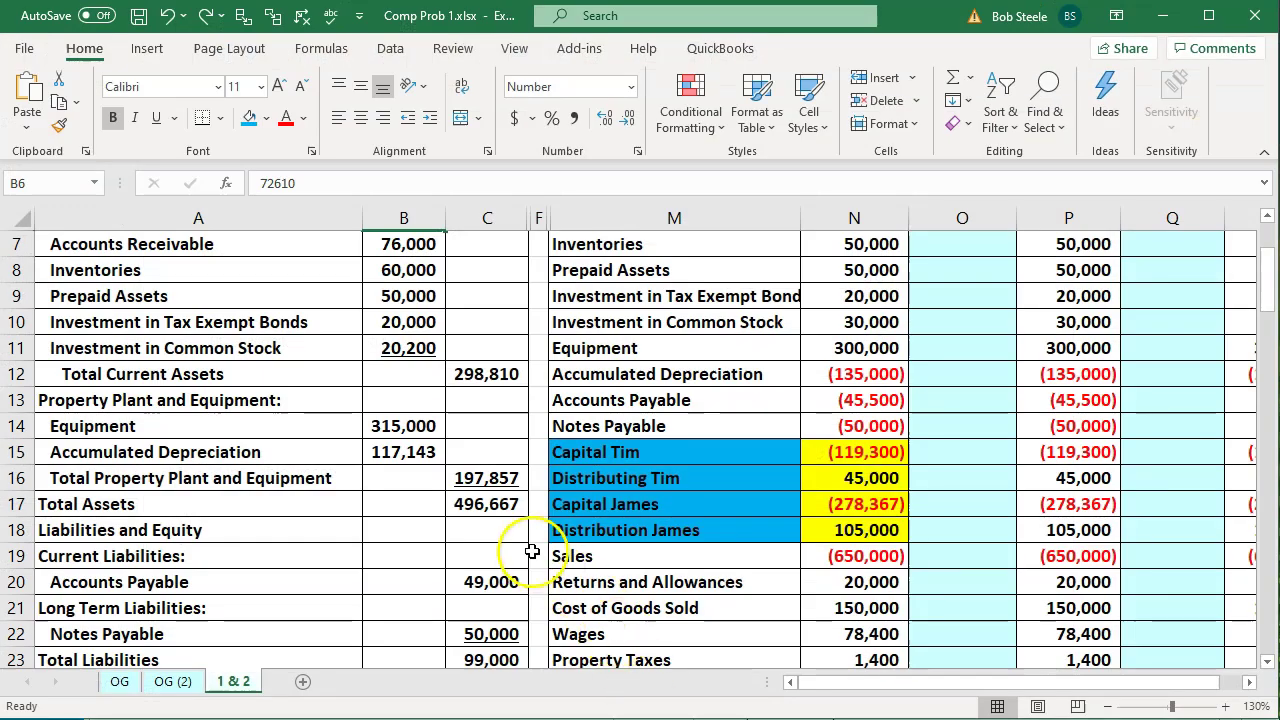
left_click(493, 508)
scroll(493, 530, "down", 2)
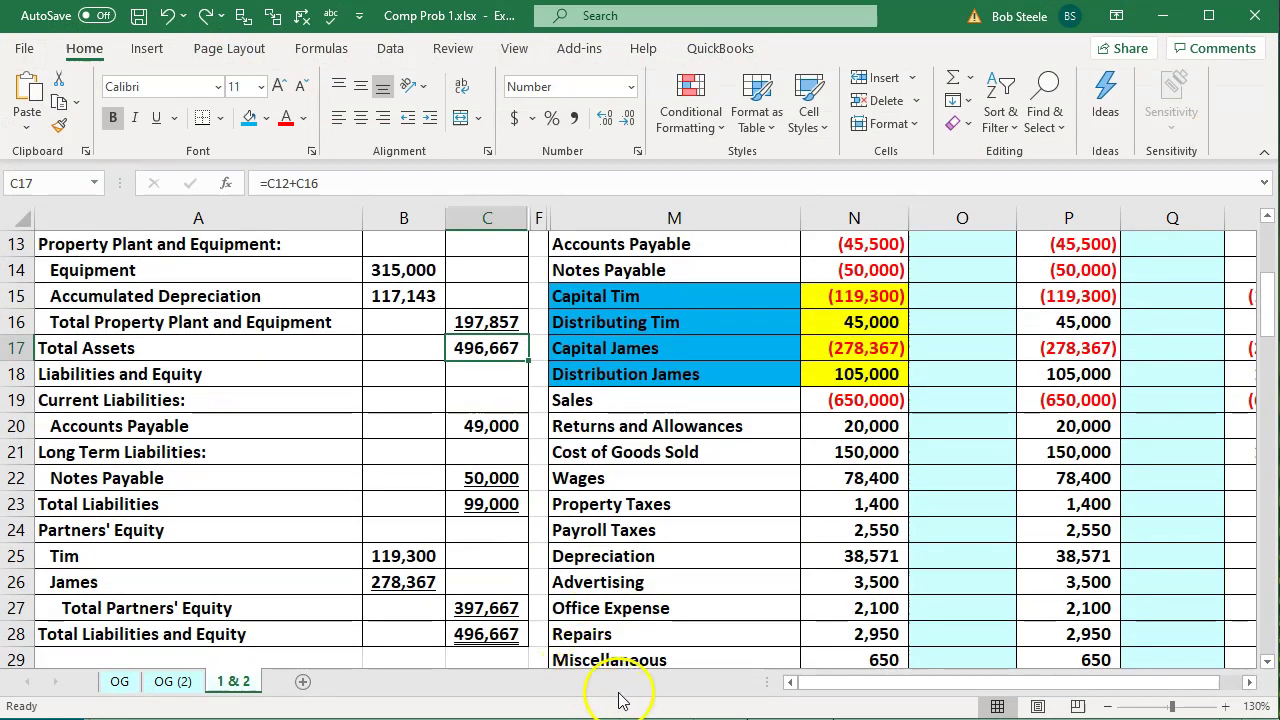
- Look up prior-year Accounts Payable in Excel and set beginning Accounts payable to 49,000 in Lacerte's Liabilities section
left_click(500, 427)
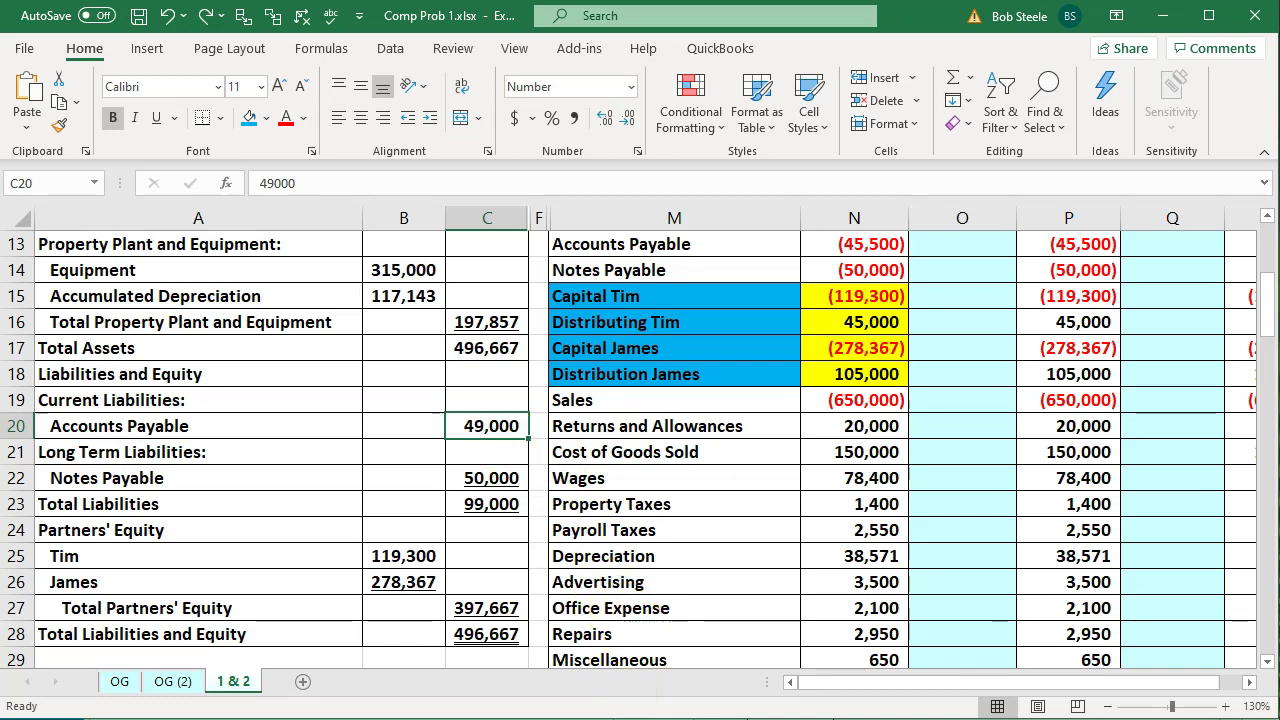
key("alt+Tab")
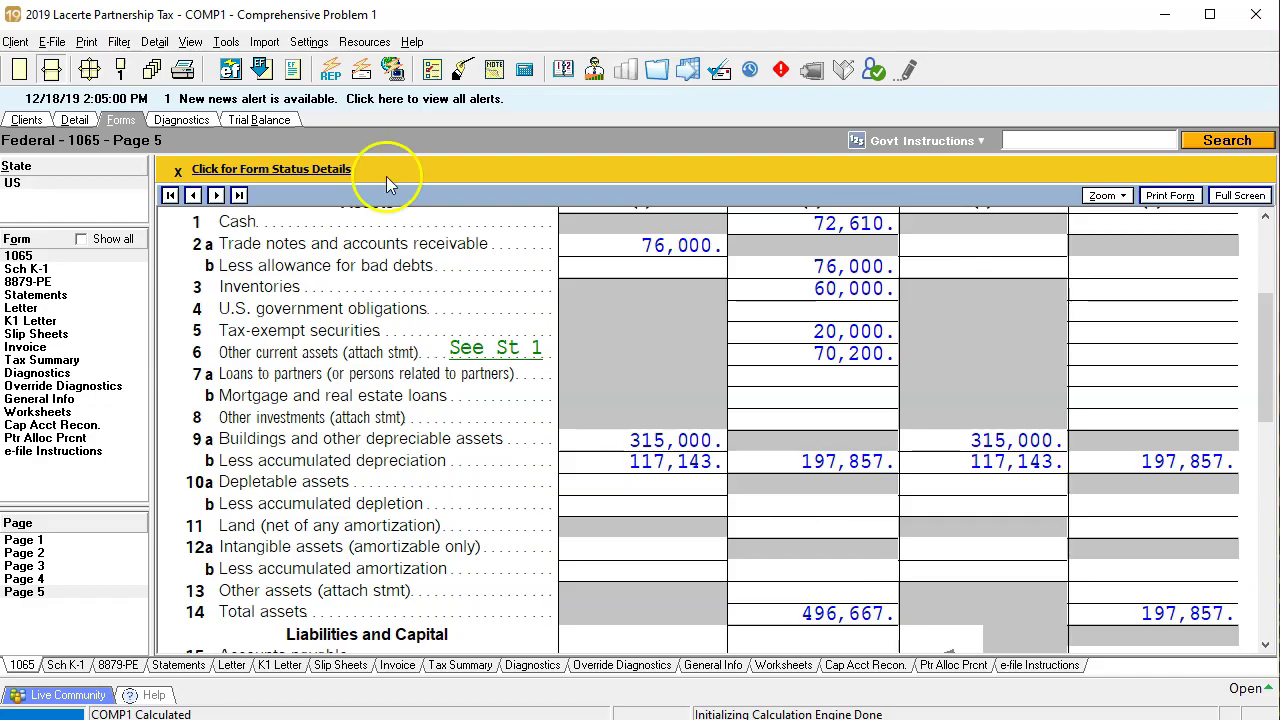
left_click(73, 120)
scroll(300, 415, "down", 4)
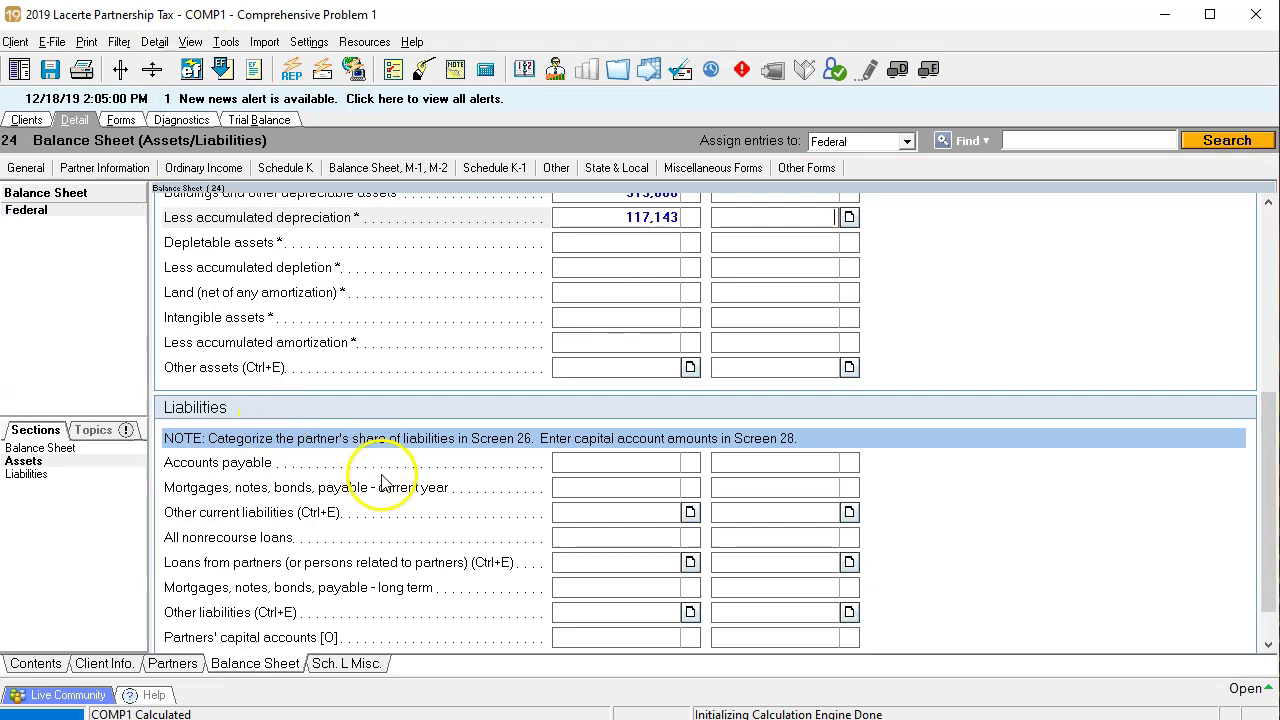
left_click(560, 464)
type("49,000")
key("Tab")
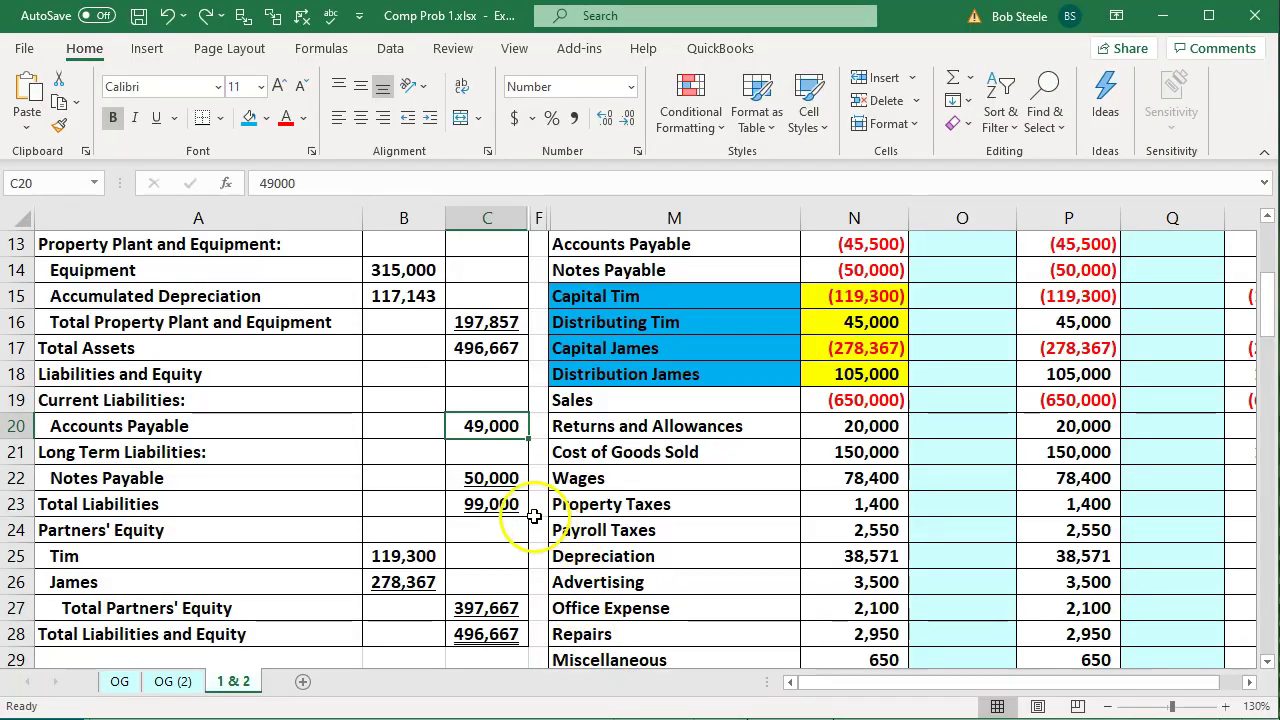
- Look up Notes Payable in Excel and set beginning Mortgages, notes, bonds payable - current year to 50,000 in Lacerte
left_click(500, 483)
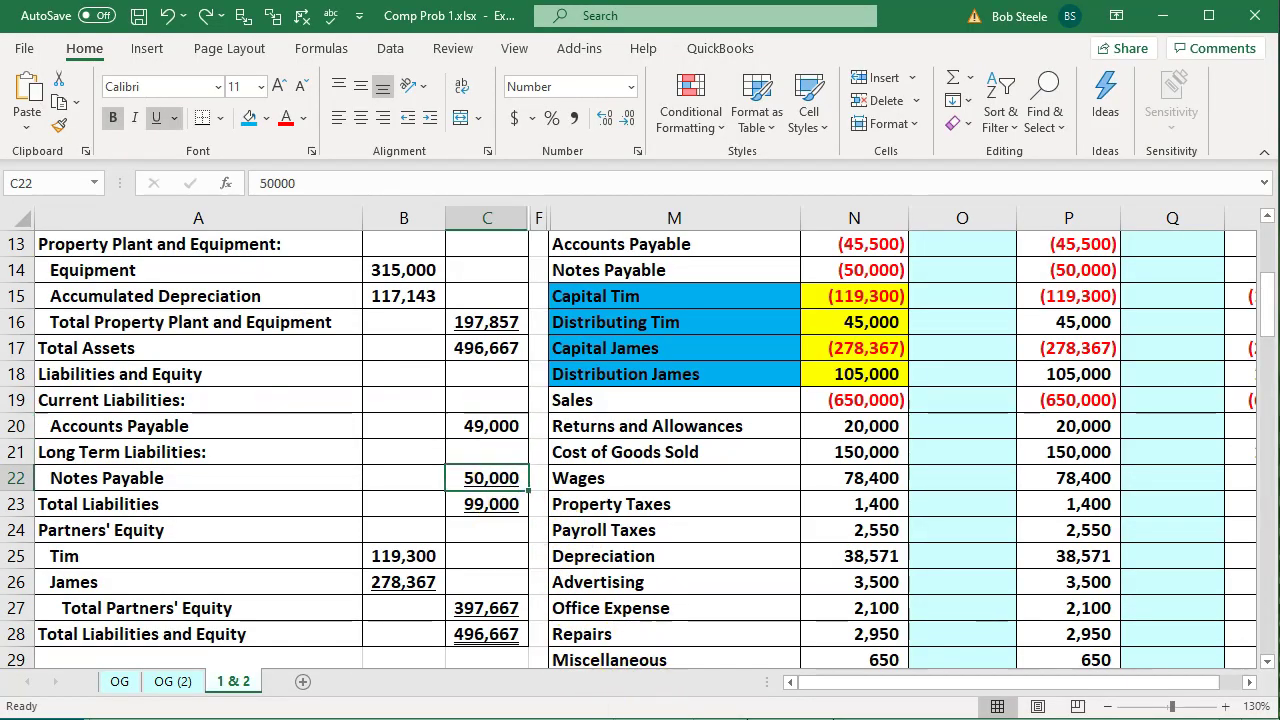
key("alt+Tab")
left_click(613, 490)
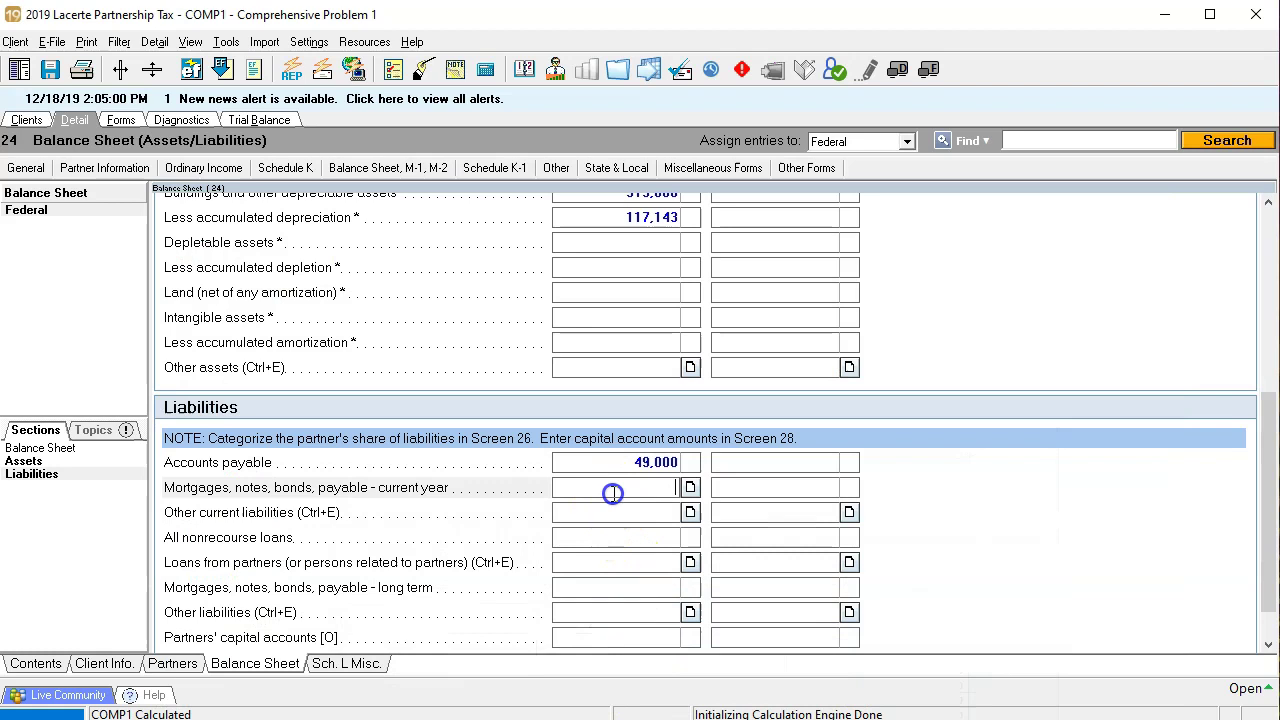
type("5")
key("Tab")
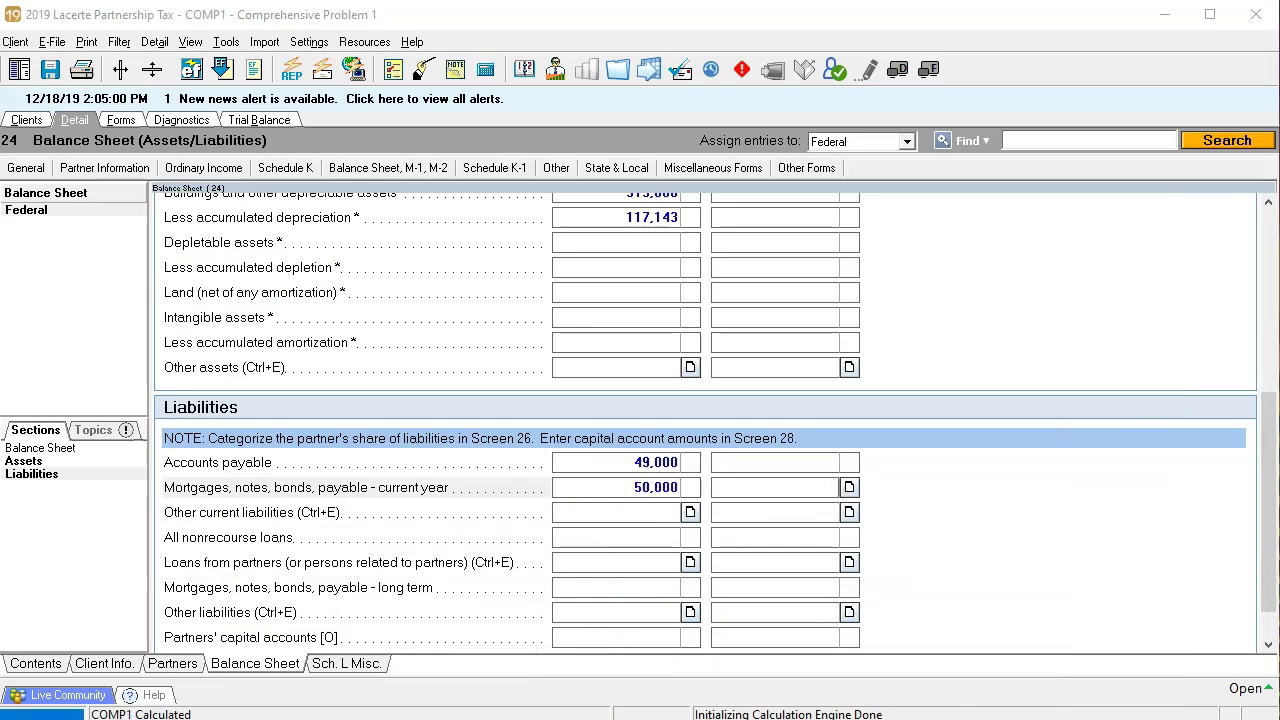
- Examine the individual partners' equity balances and Total Partners' Equity in the Excel balance sheet
key("alt+Tab")
left_click(525, 562)
scroll(522, 558, "down", 1)
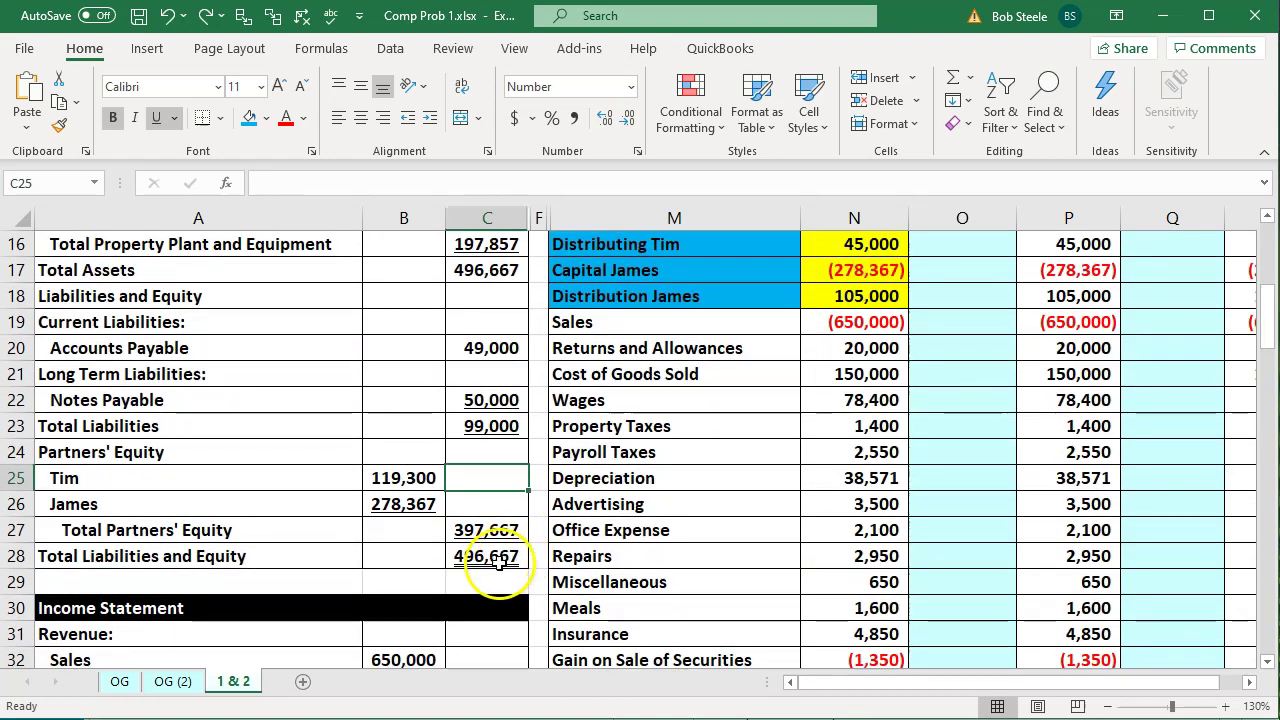
left_click_drag(260, 480, 261, 500)
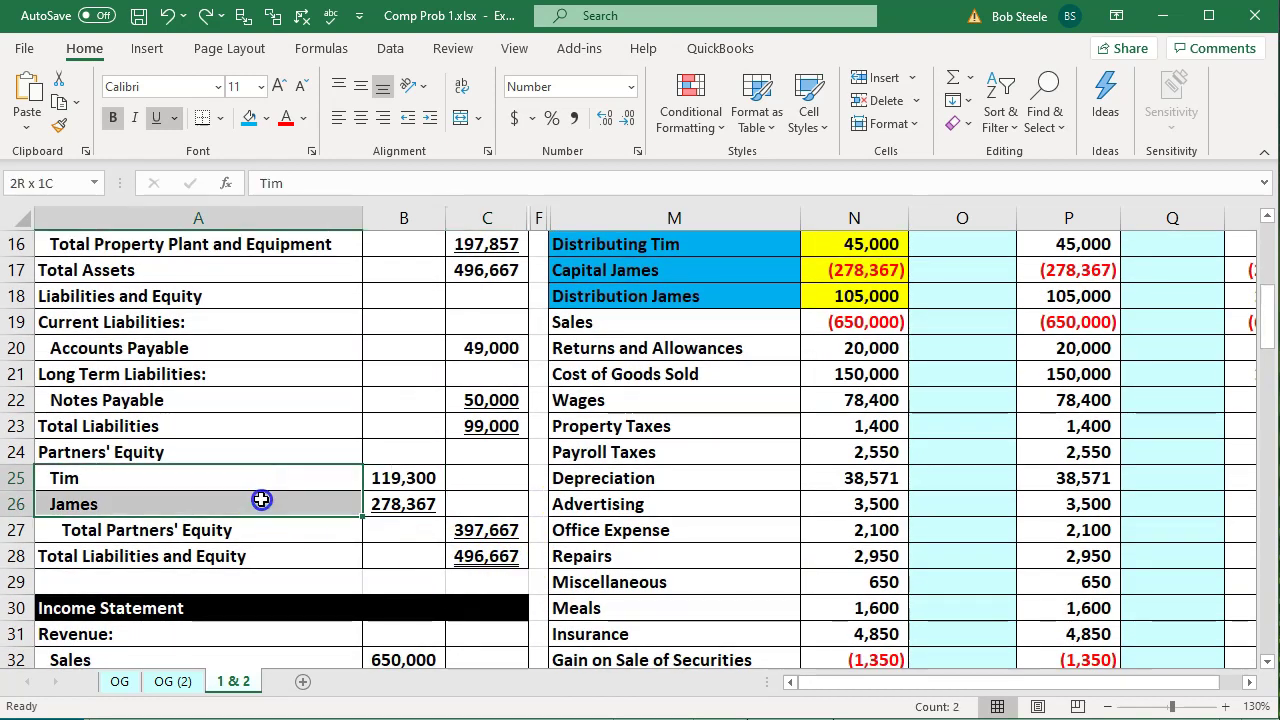
left_click(440, 532)
left_click(487, 545)
left_click_drag(487, 545, 487, 532)
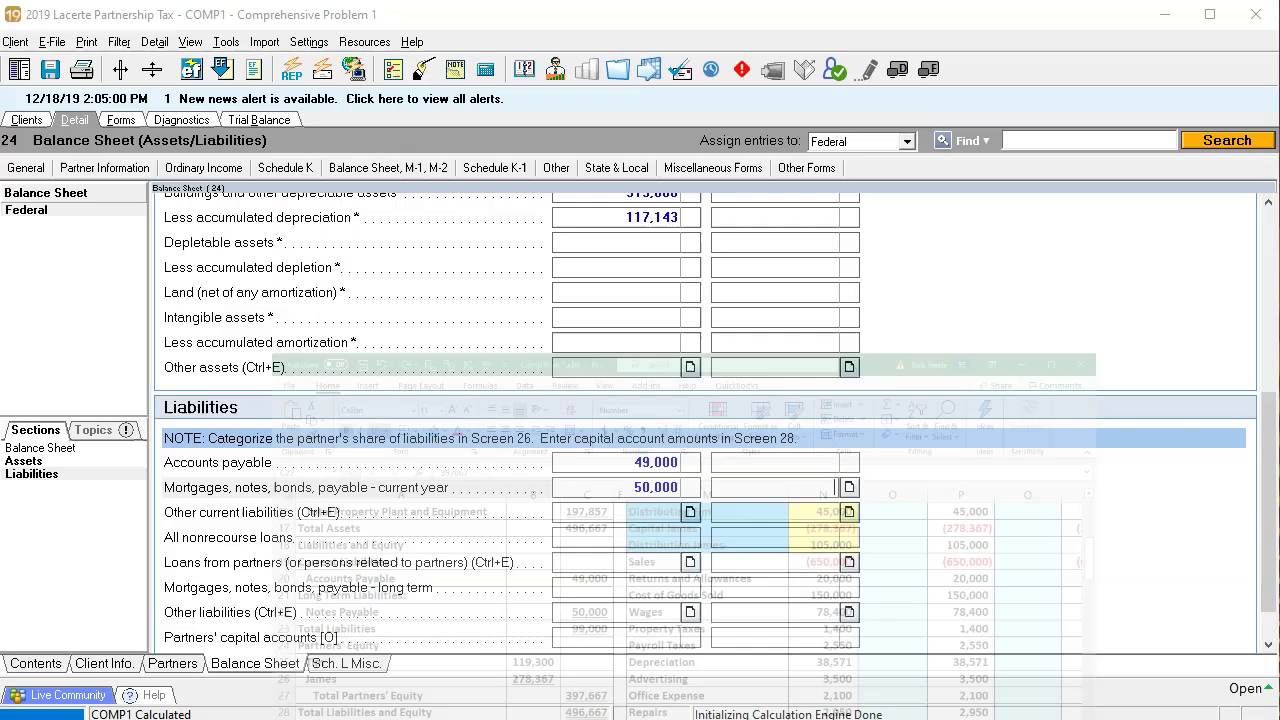
- Set the beginning balance of Partners' capital accounts to 397,667 in Lacerte's Liabilities section
scroll(525, 591, "down", 1)
left_click(586, 589)
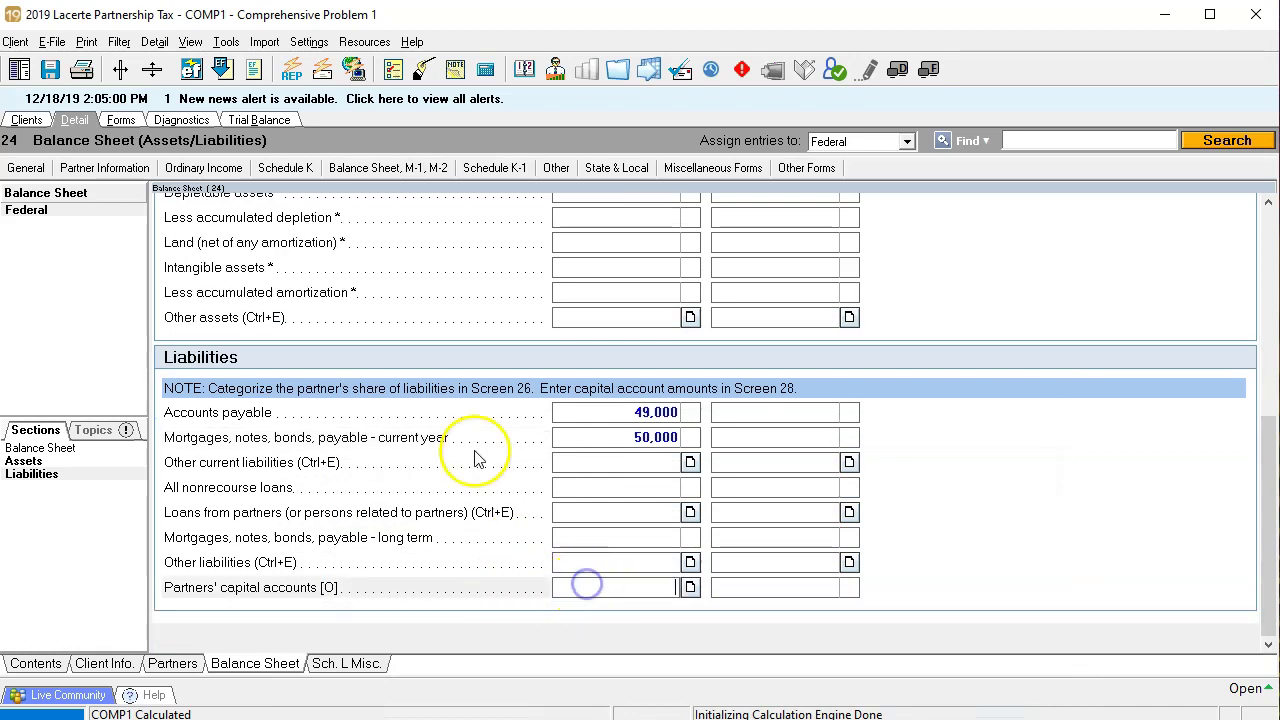
type("397667")
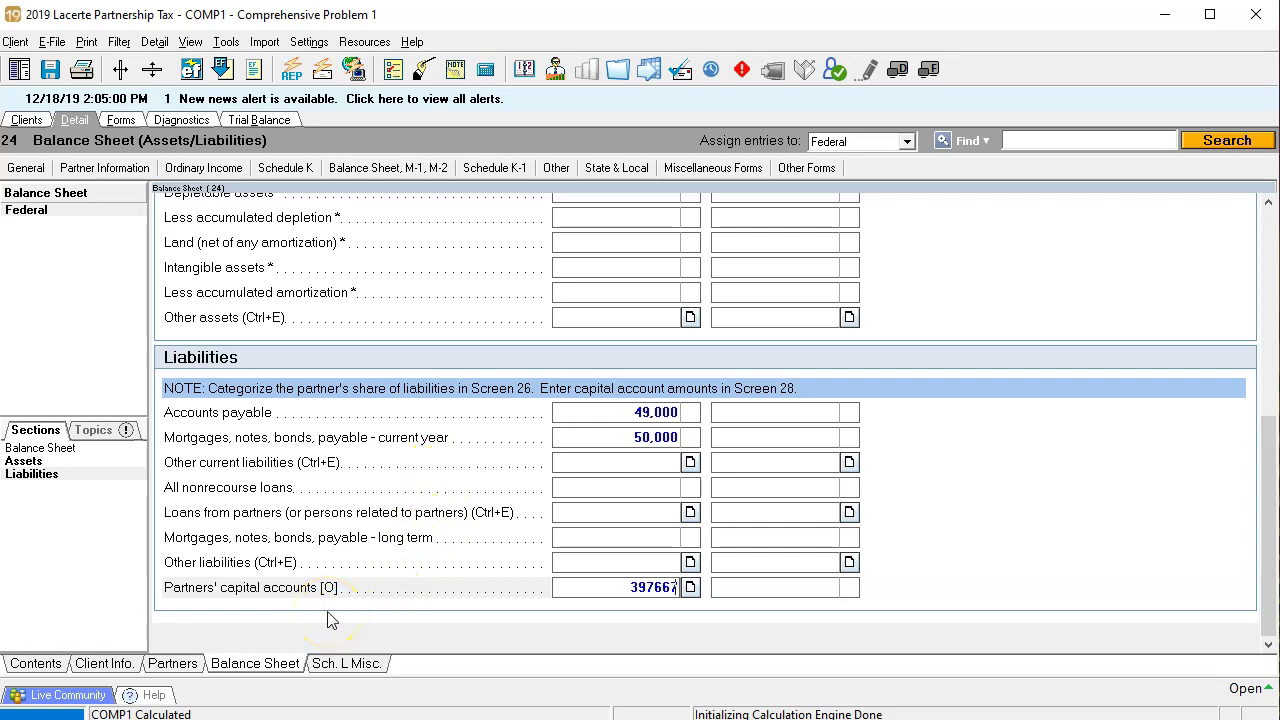
left_click(344, 624)
- Check-mark the beginning total assets, total liabilities and capital, and partners' capital accounts amounts on Form 1065 Schedule L
left_click(120, 121)
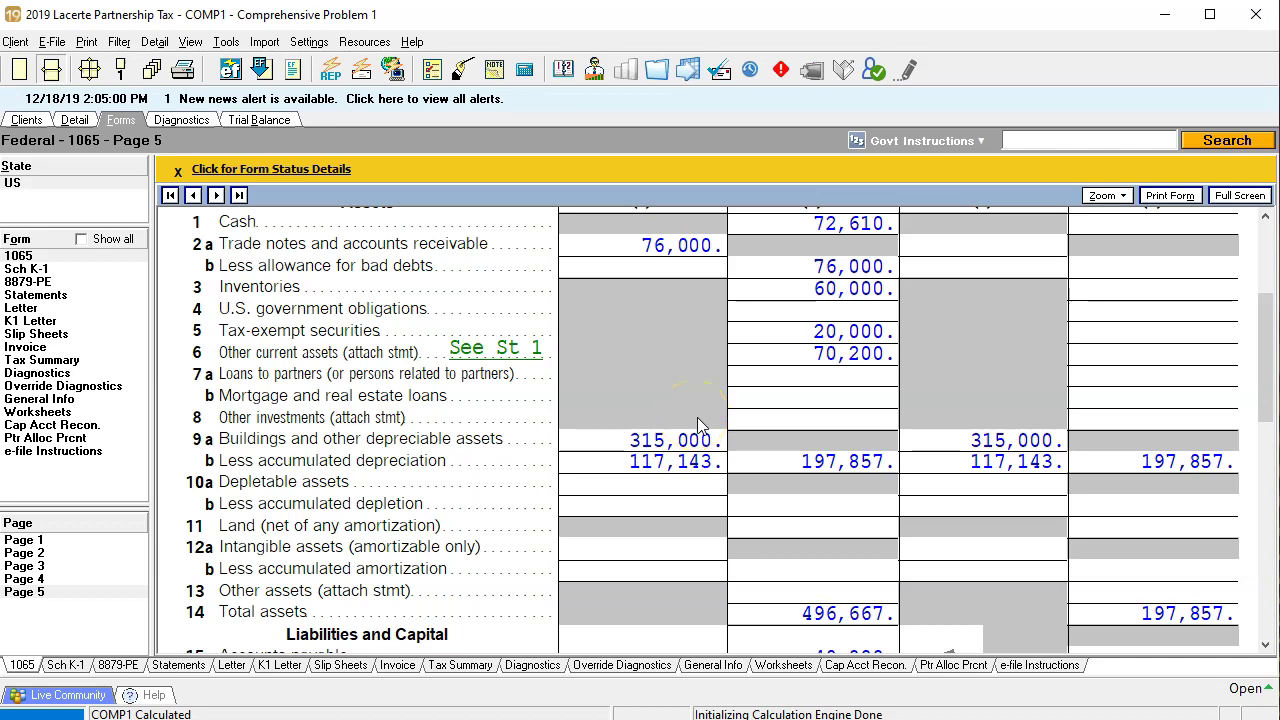
scroll(697, 417, "down", 2)
left_click(781, 486)
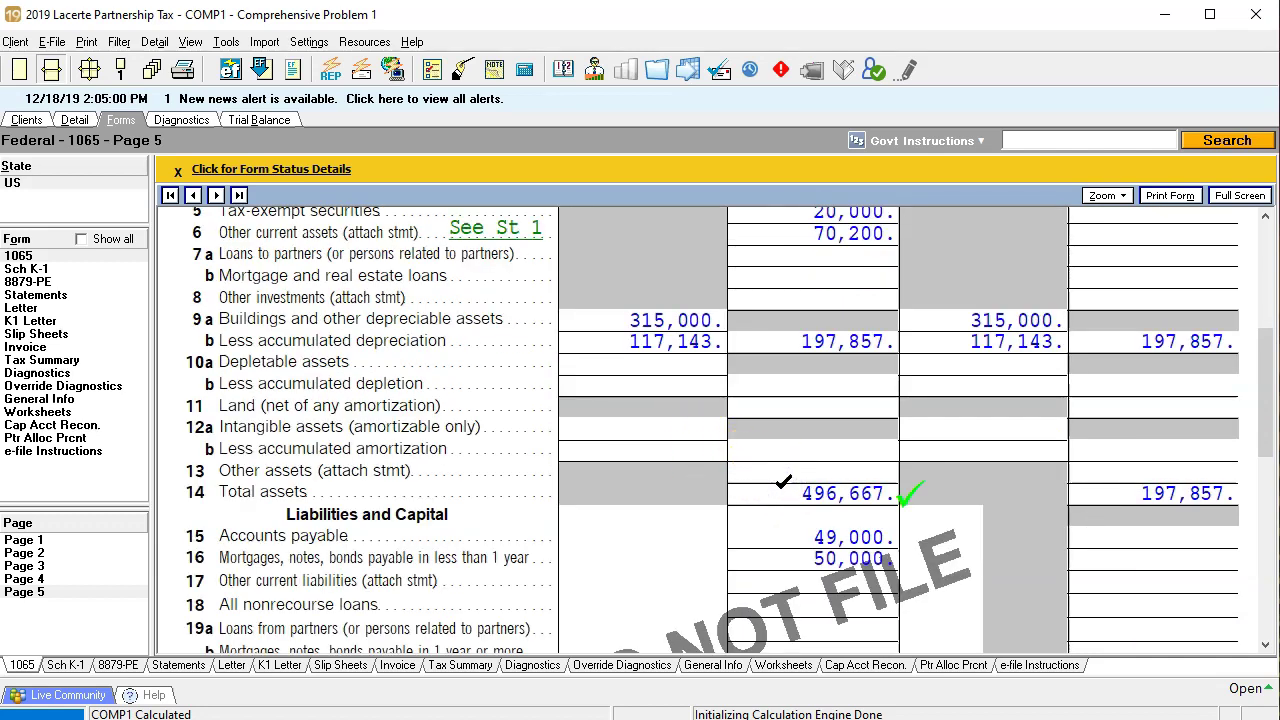
scroll(784, 500, "down", 3)
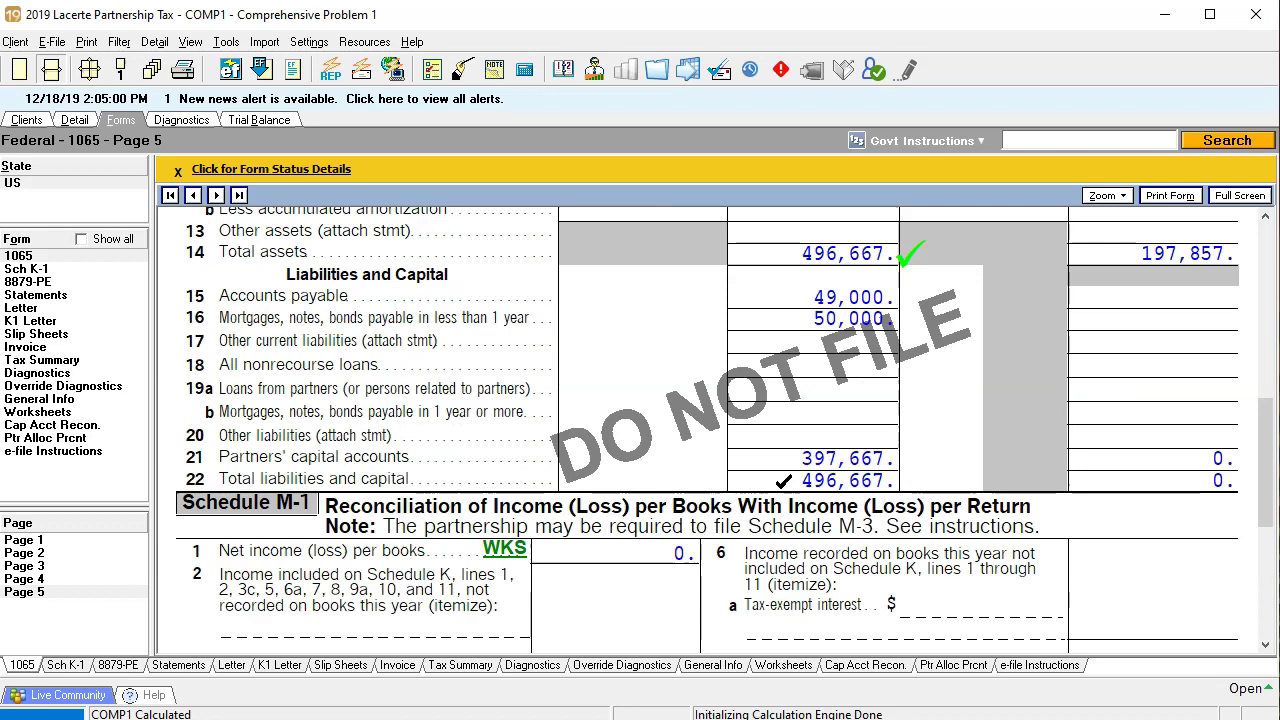
left_click(786, 480)
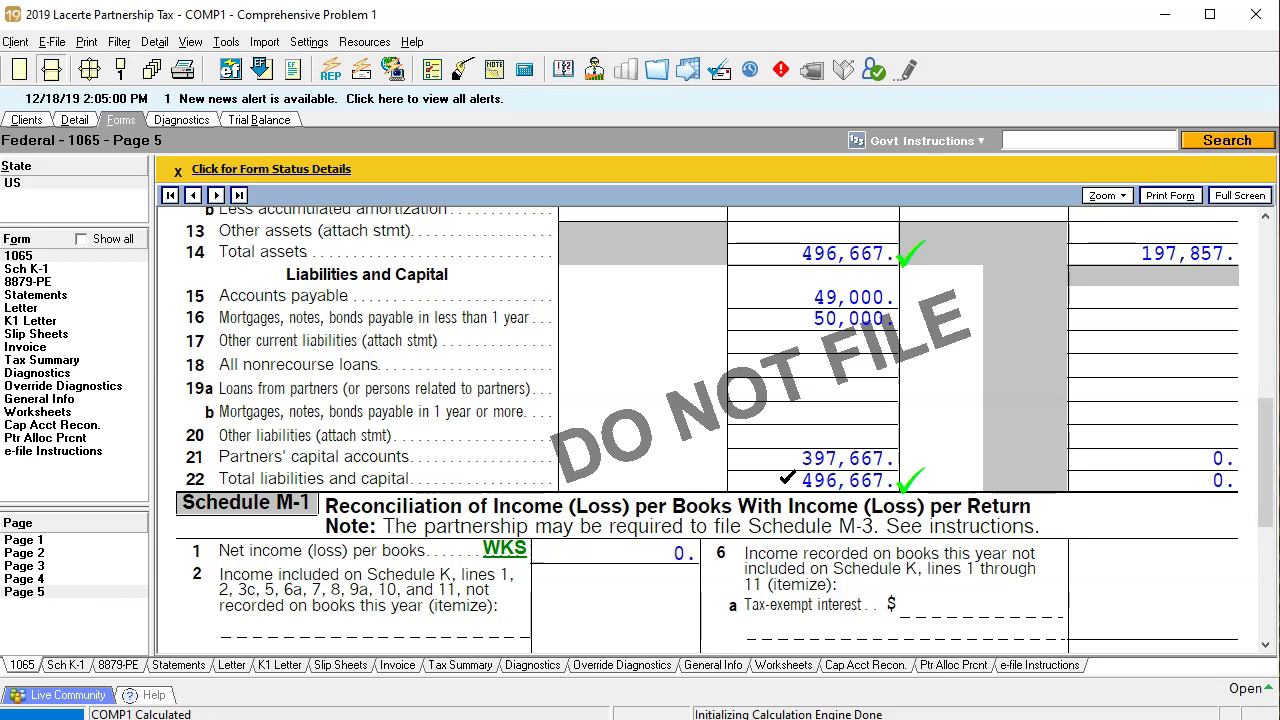
left_click(777, 453)
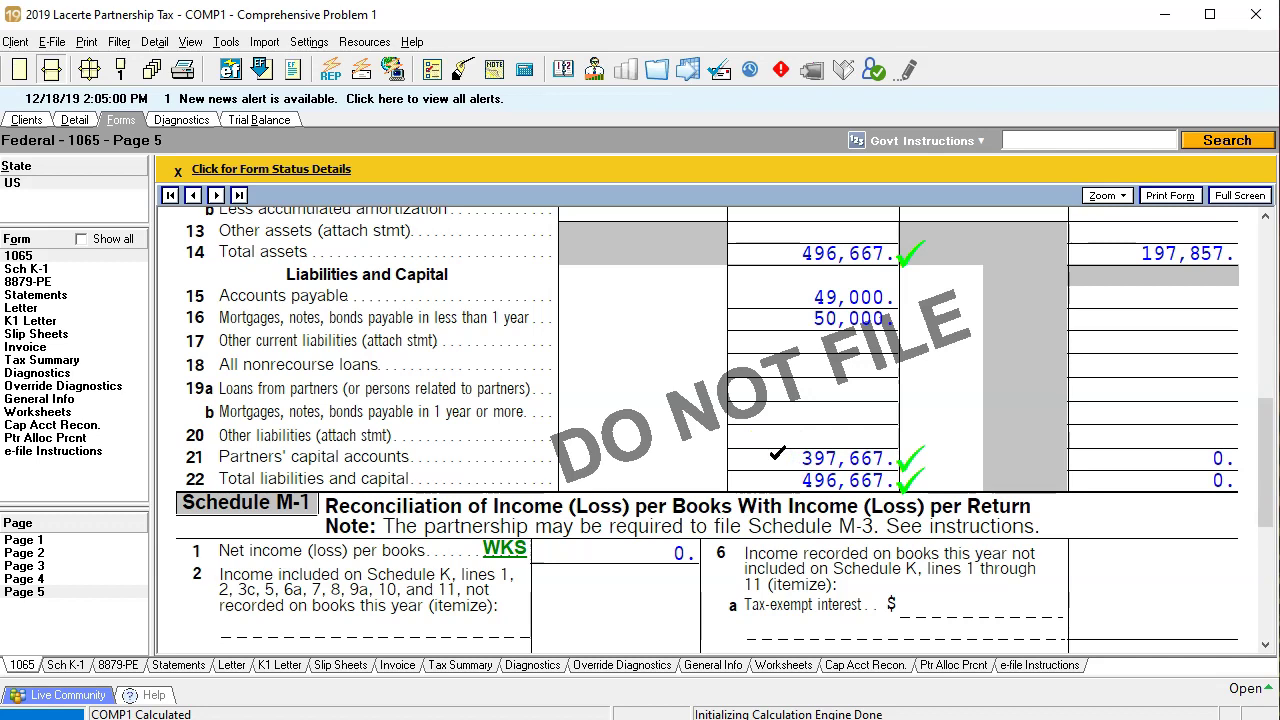
left_click(787, 479)
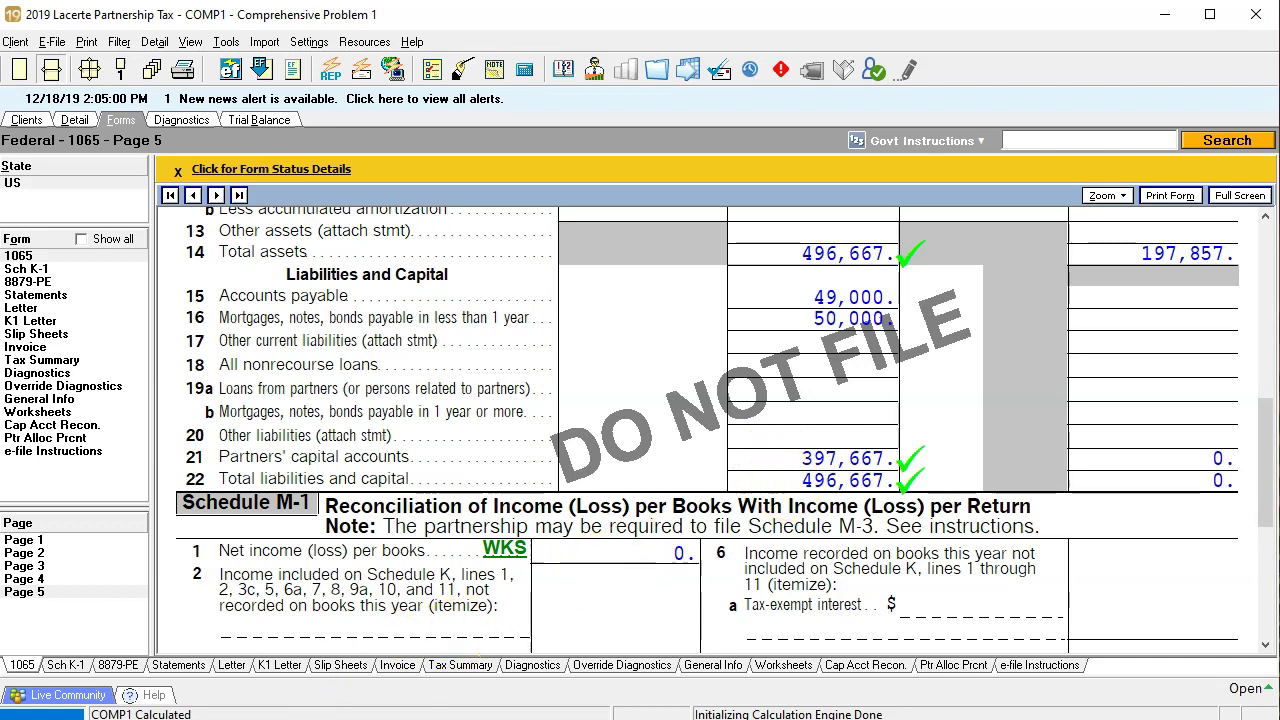
- Jump from the Schedule M-2 Balance at beginning of year line on Form 1065 to its Beginning capital input
scroll(450, 510, "up", 3)
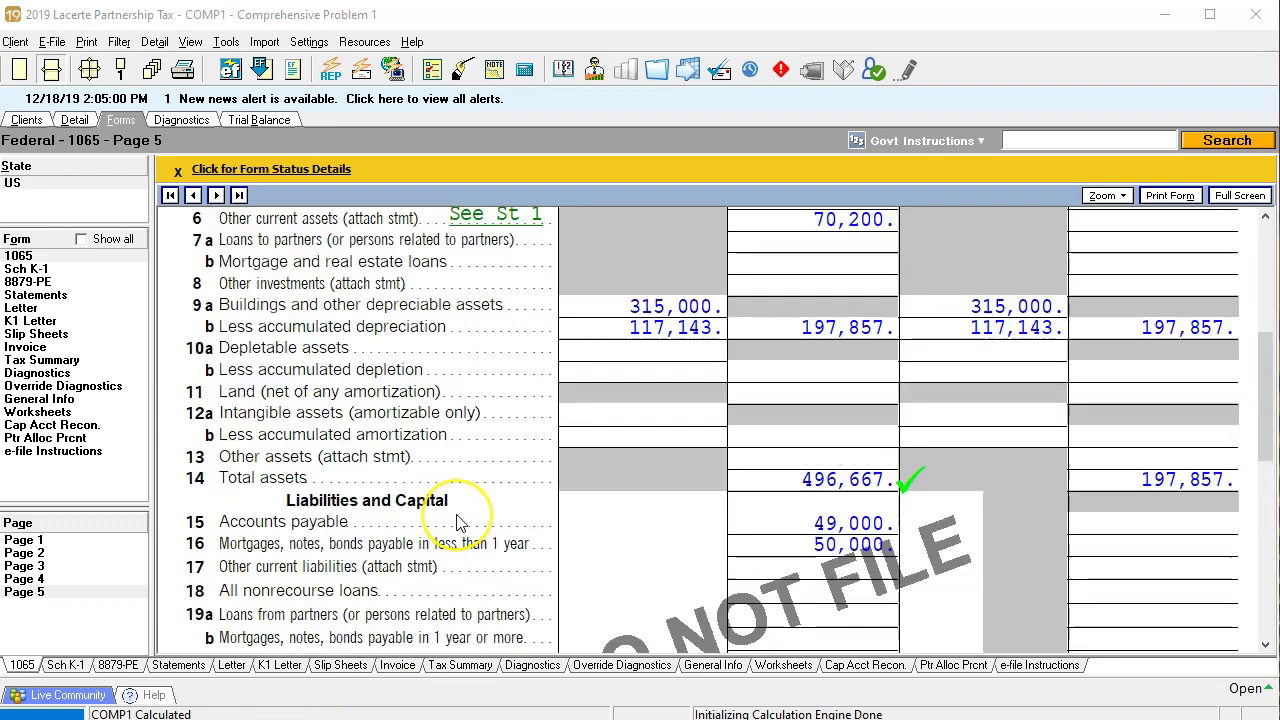
scroll(447, 505, "down", 7)
scroll(447, 505, "down", 3)
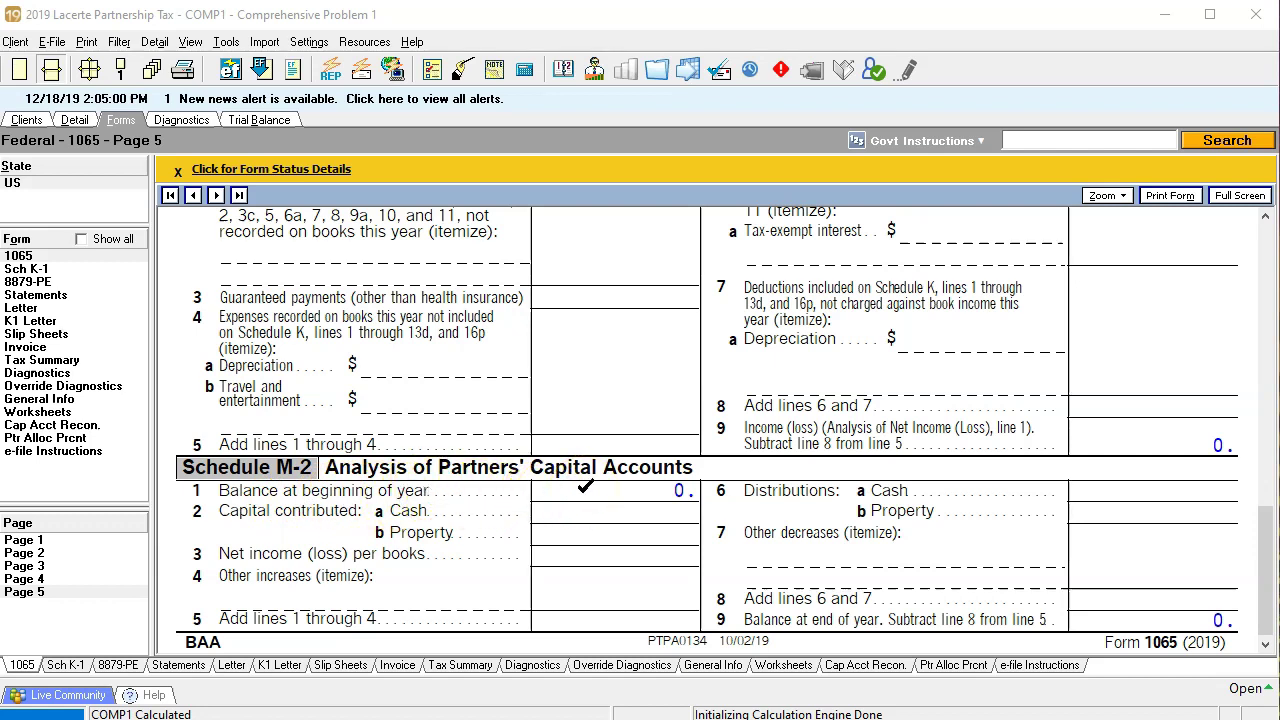
right_click(586, 489)
left_click(594, 503)
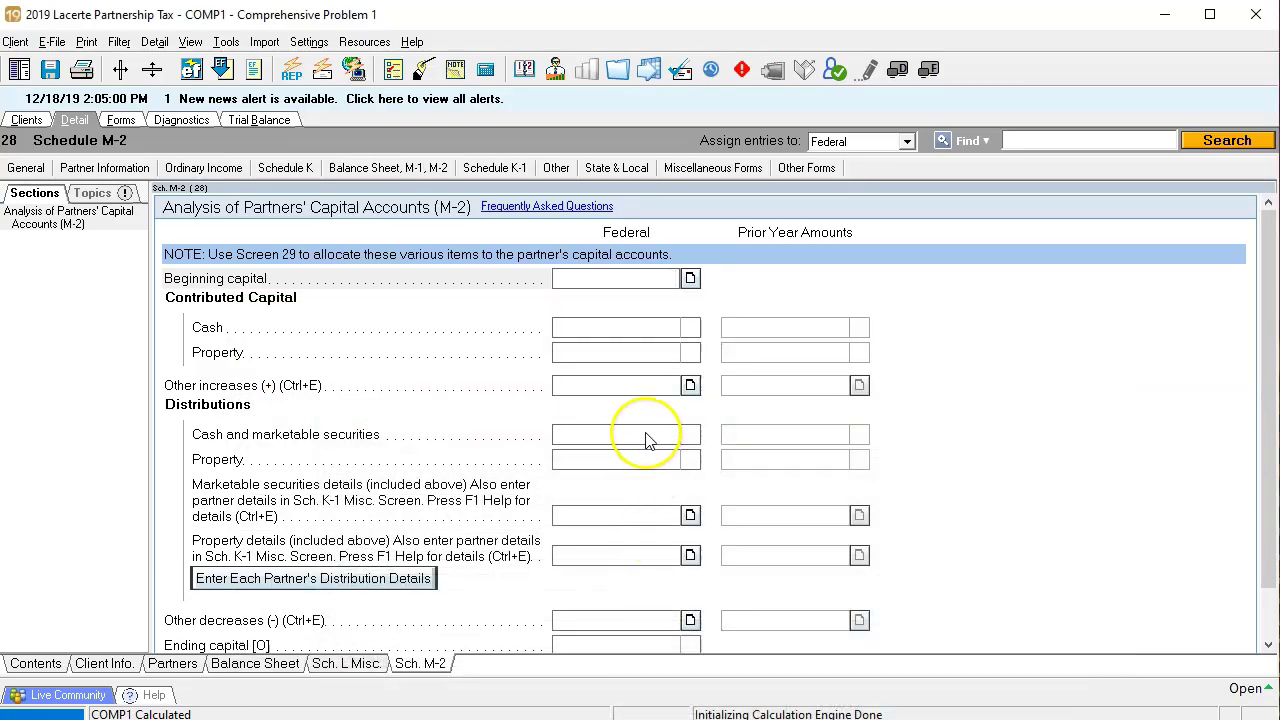
- Set the federal Beginning capital on Schedule M-2 to 397,667 and return to the input contents list
type("397,667")
key("Return")
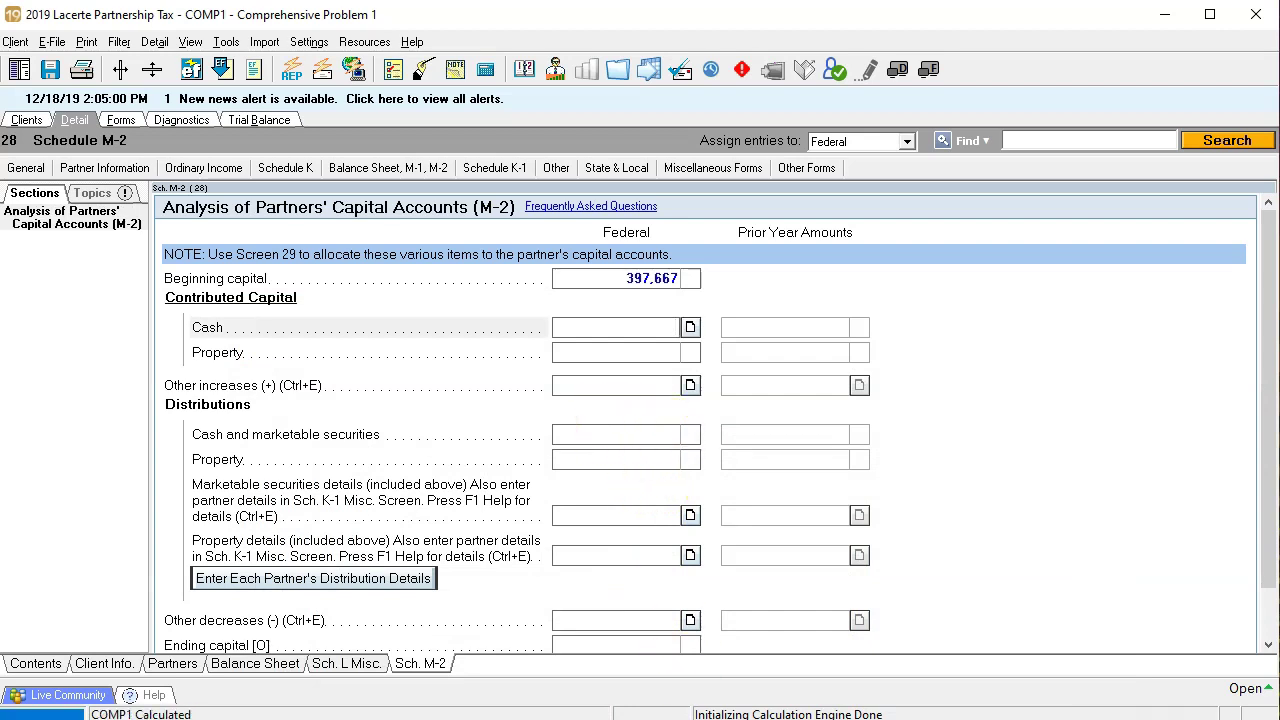
key("Escape")
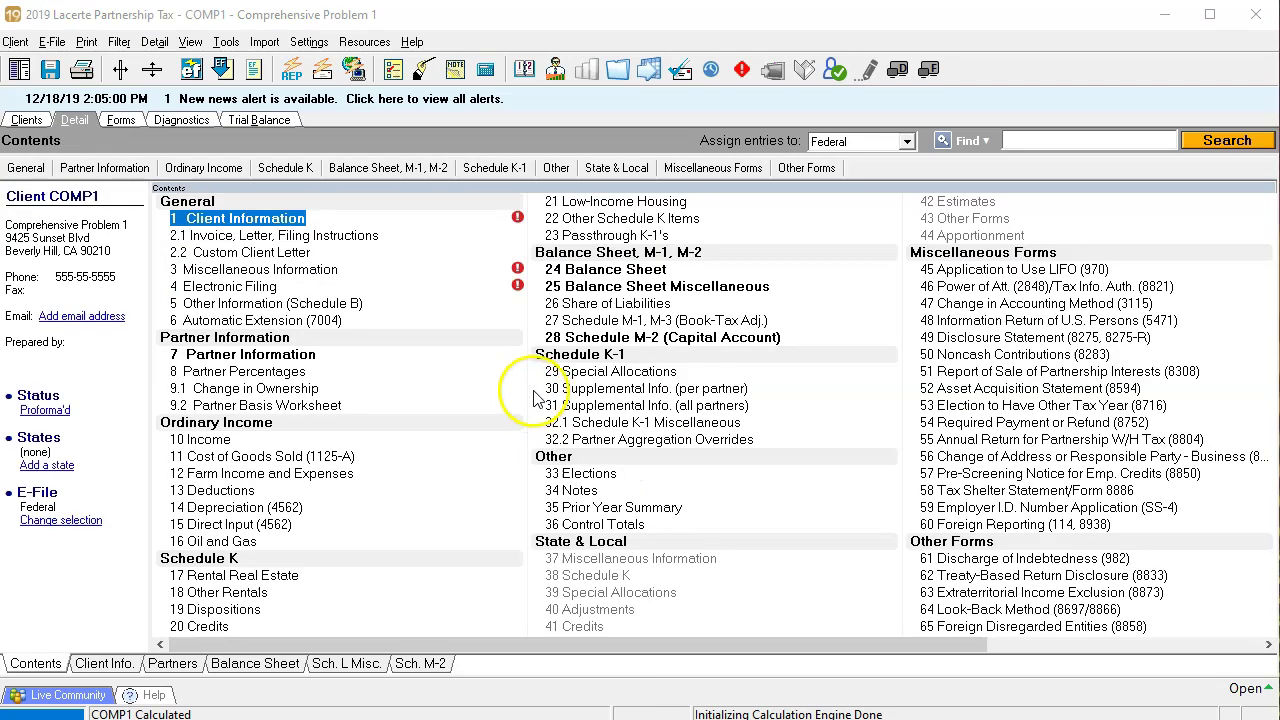
- In Special Allocations, allocate 119,300 of beginning capital to the first partner, using that partner's equity amount in the Excel balance sheet
double_click(593, 376)
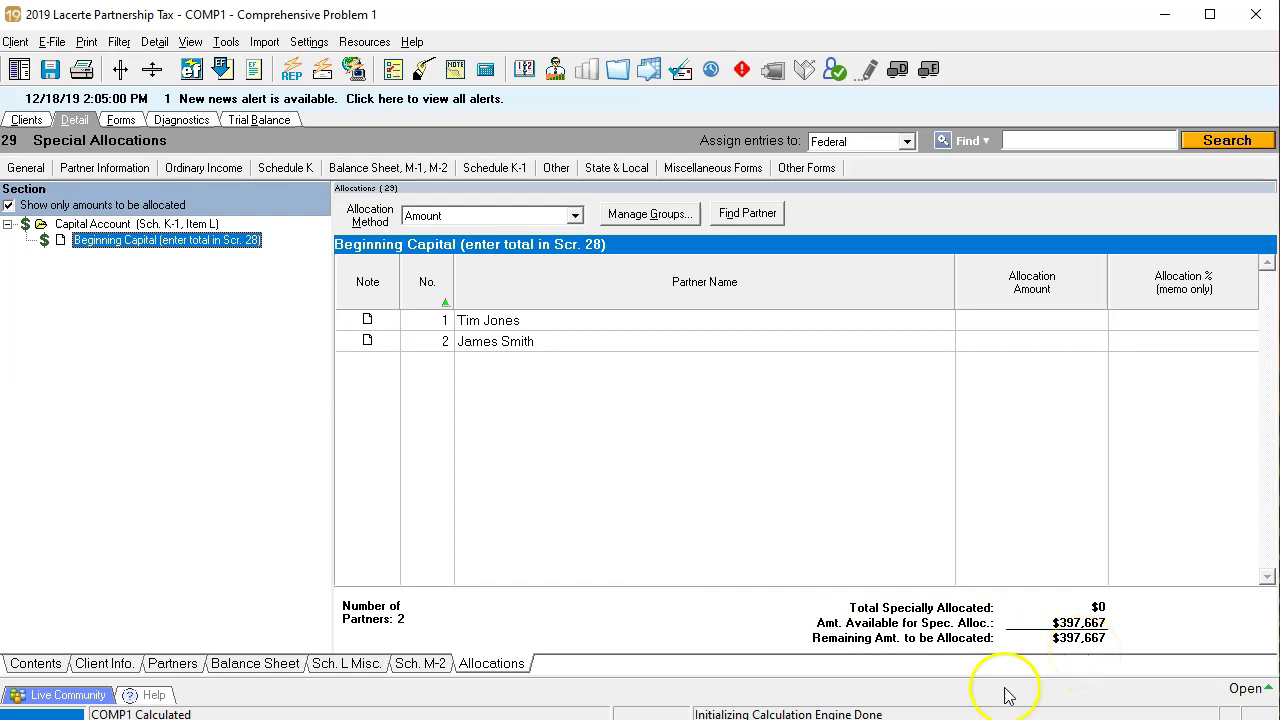
key("alt+Tab")
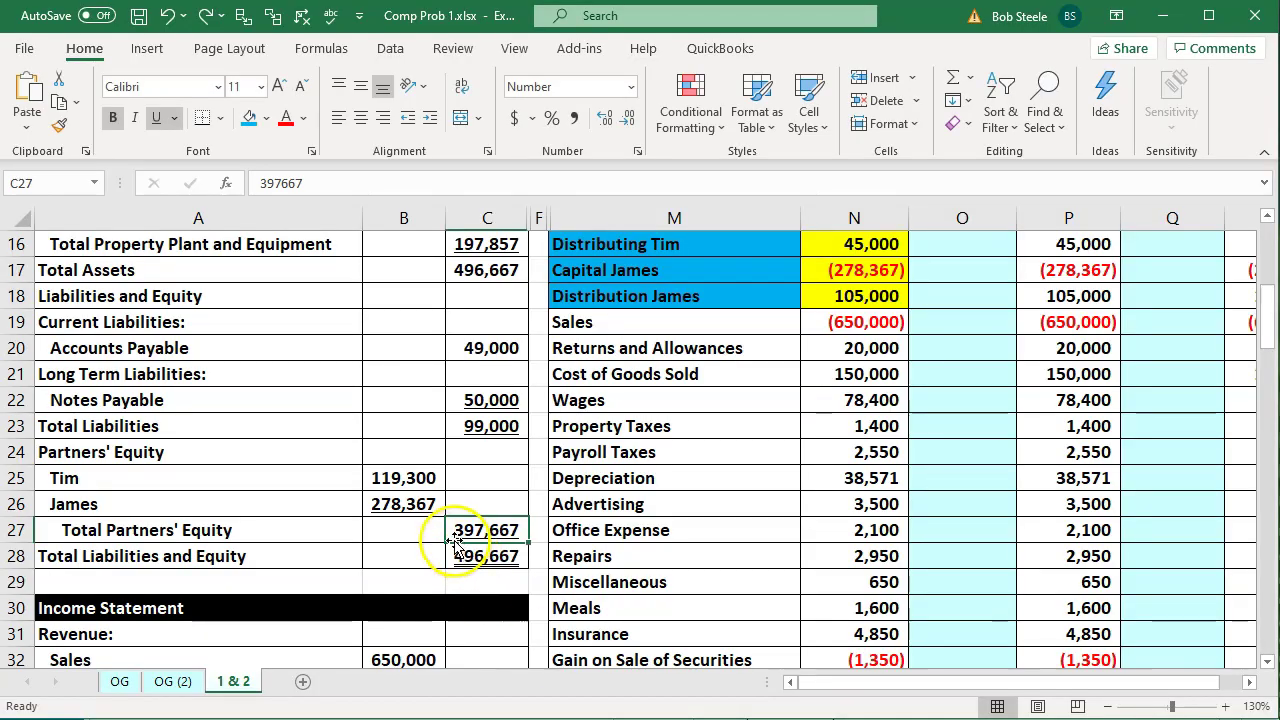
left_click(400, 477)
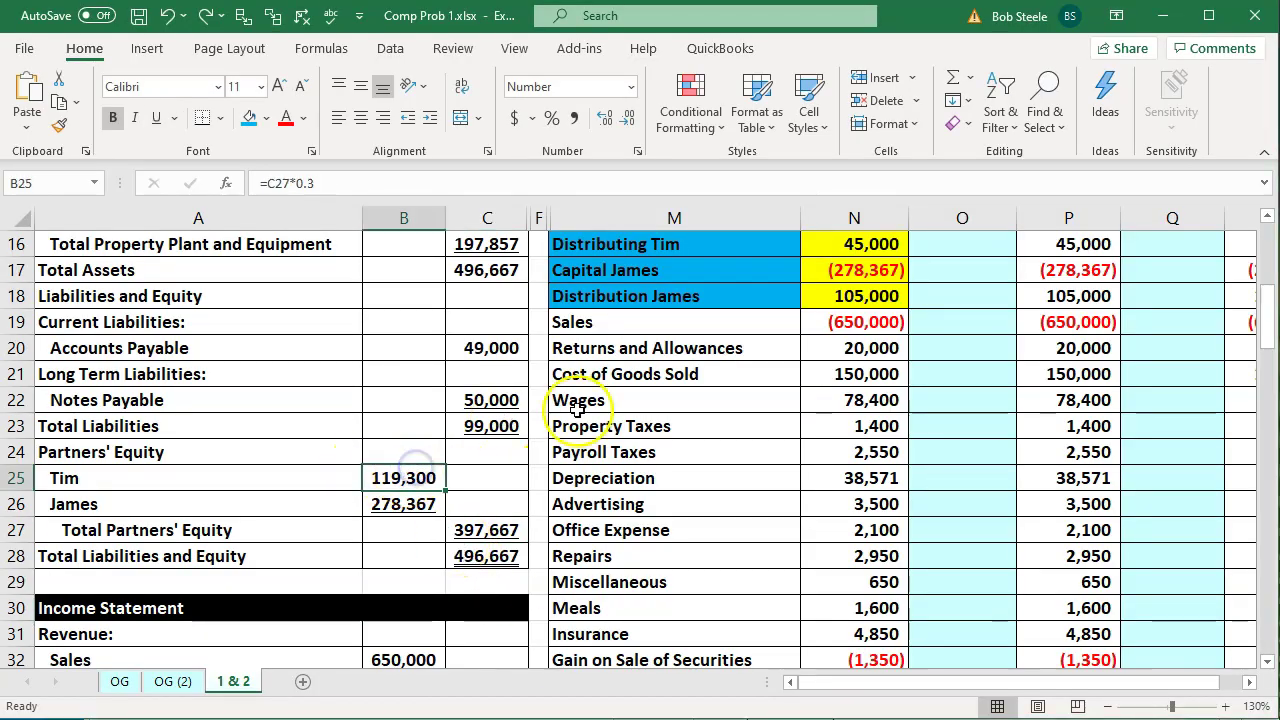
key("alt+Tab")
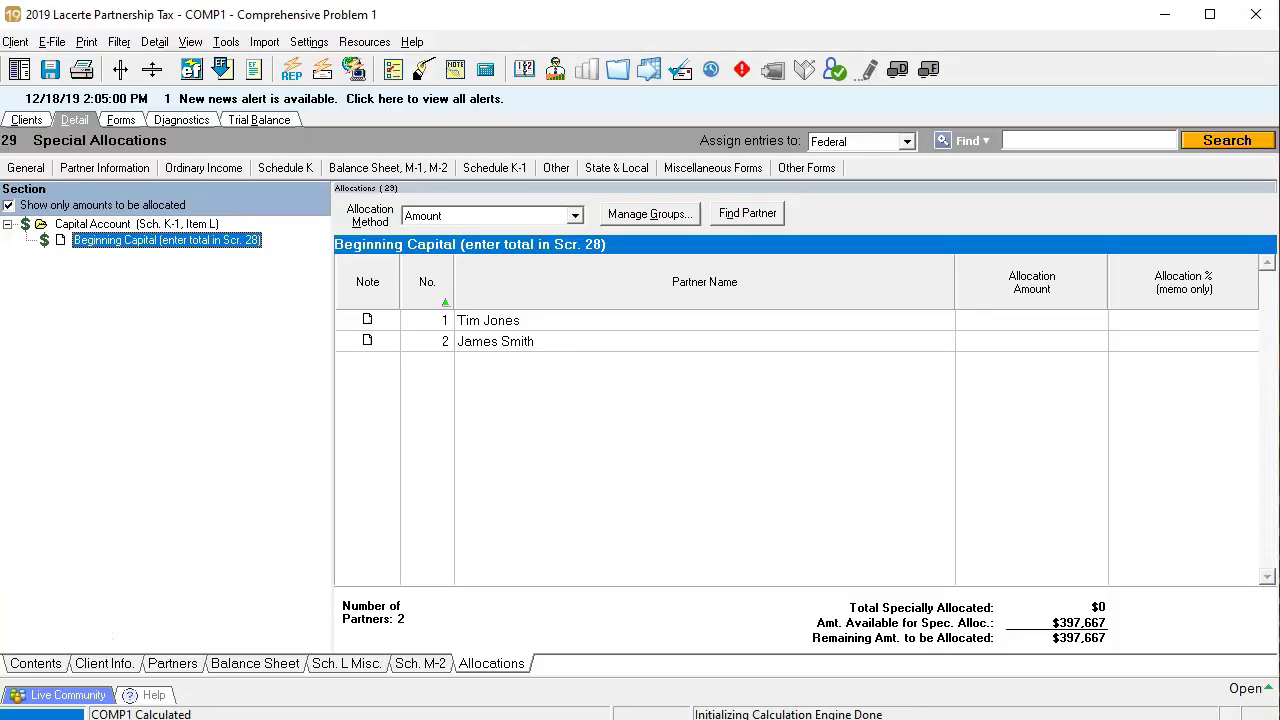
left_click(1006, 319)
type("11")
type("9,30")
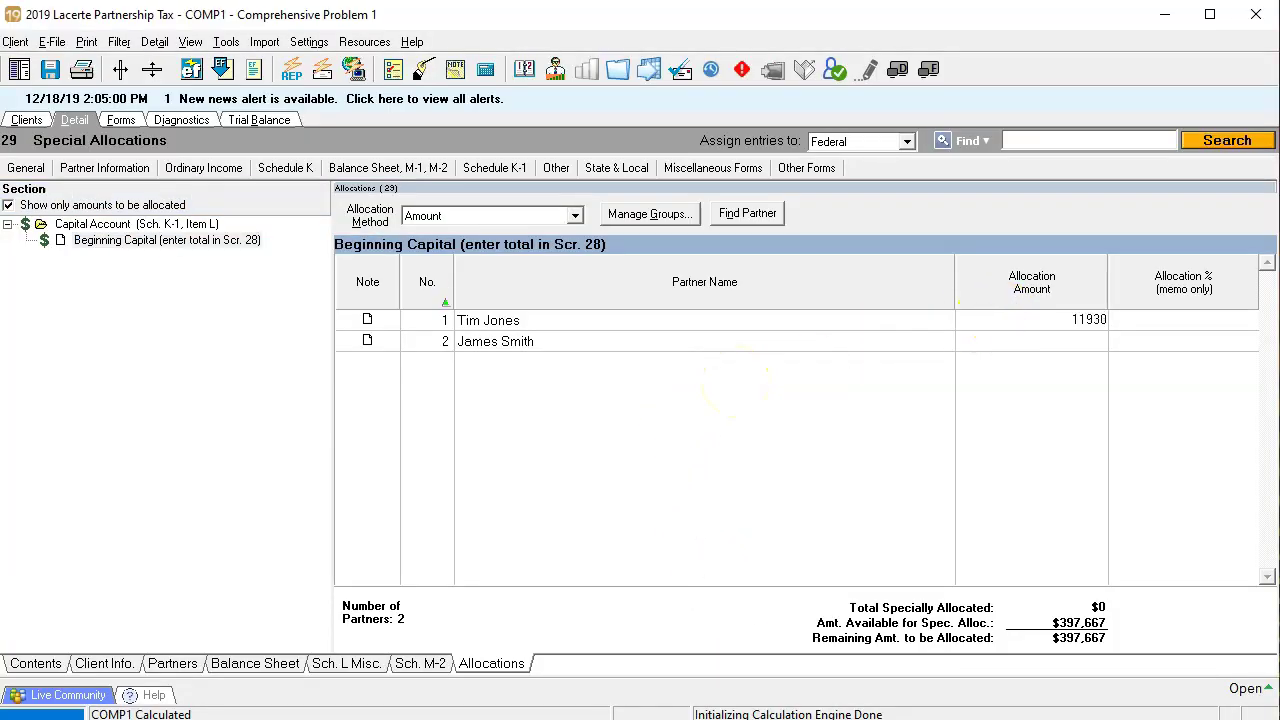
type("0")
key("Return")
- Allocate 278,367 of beginning capital to the second partner, using that partner's equity amount in the Excel balance sheet
key("alt+Tab")
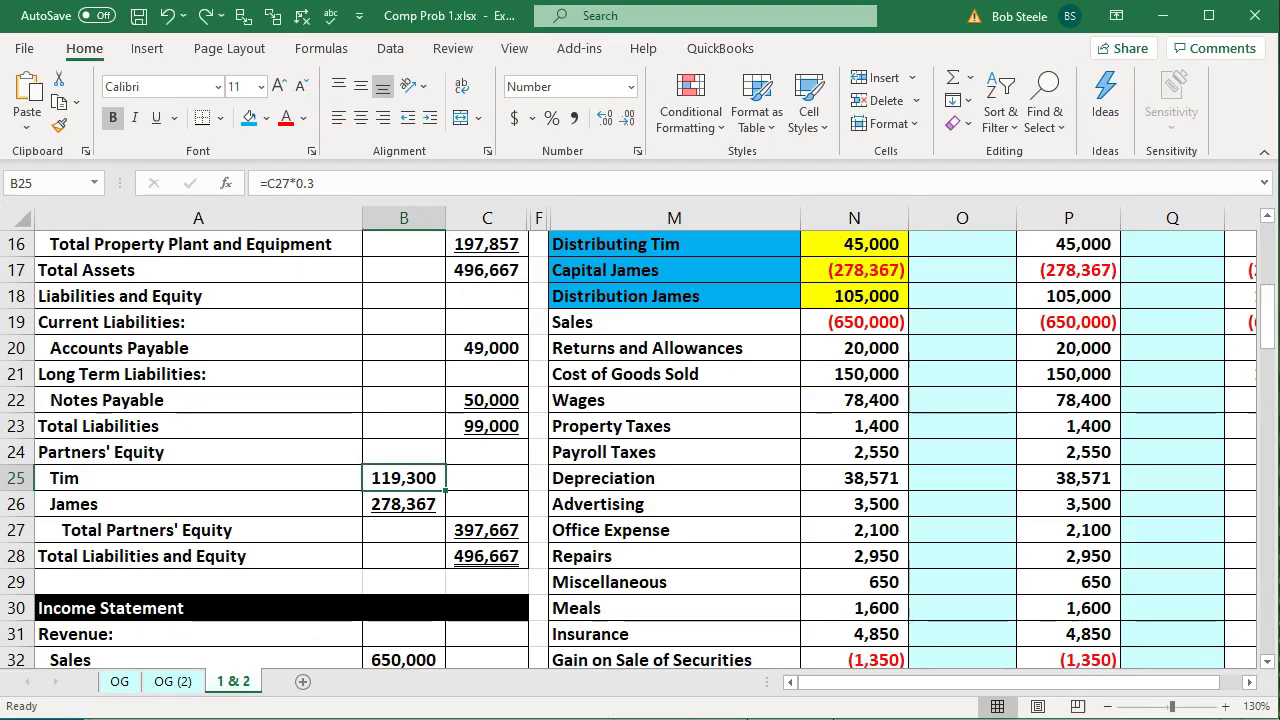
key("alt+Tab")
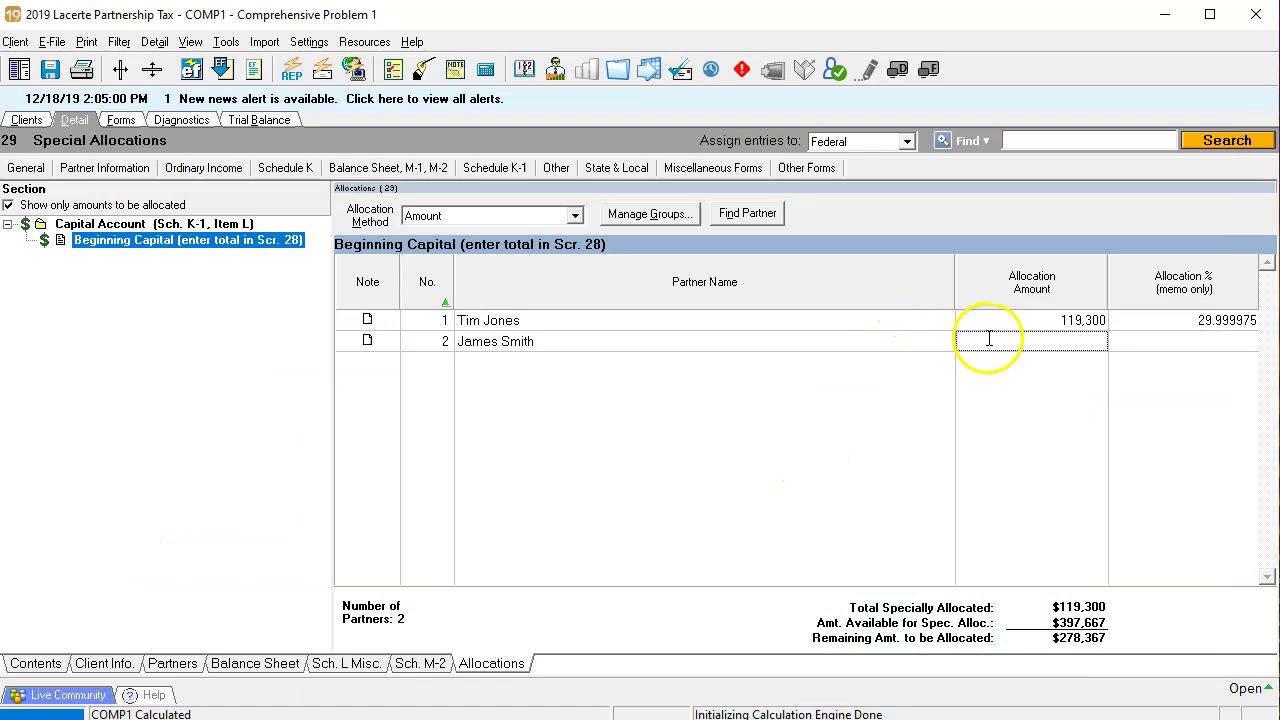
type("278,367")
key("Return")
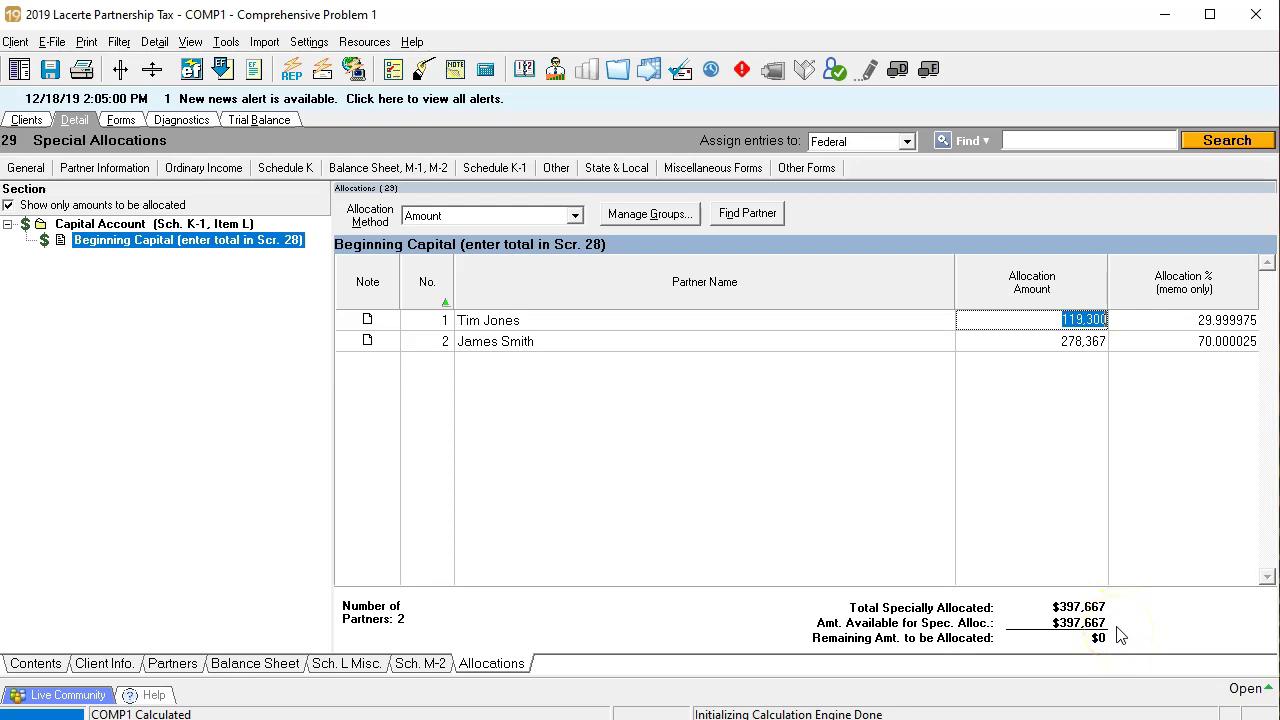
- Clear the beginning Partners' capital accounts amount in the Liabilities section of the Balance Sheet input
left_click(388, 167)
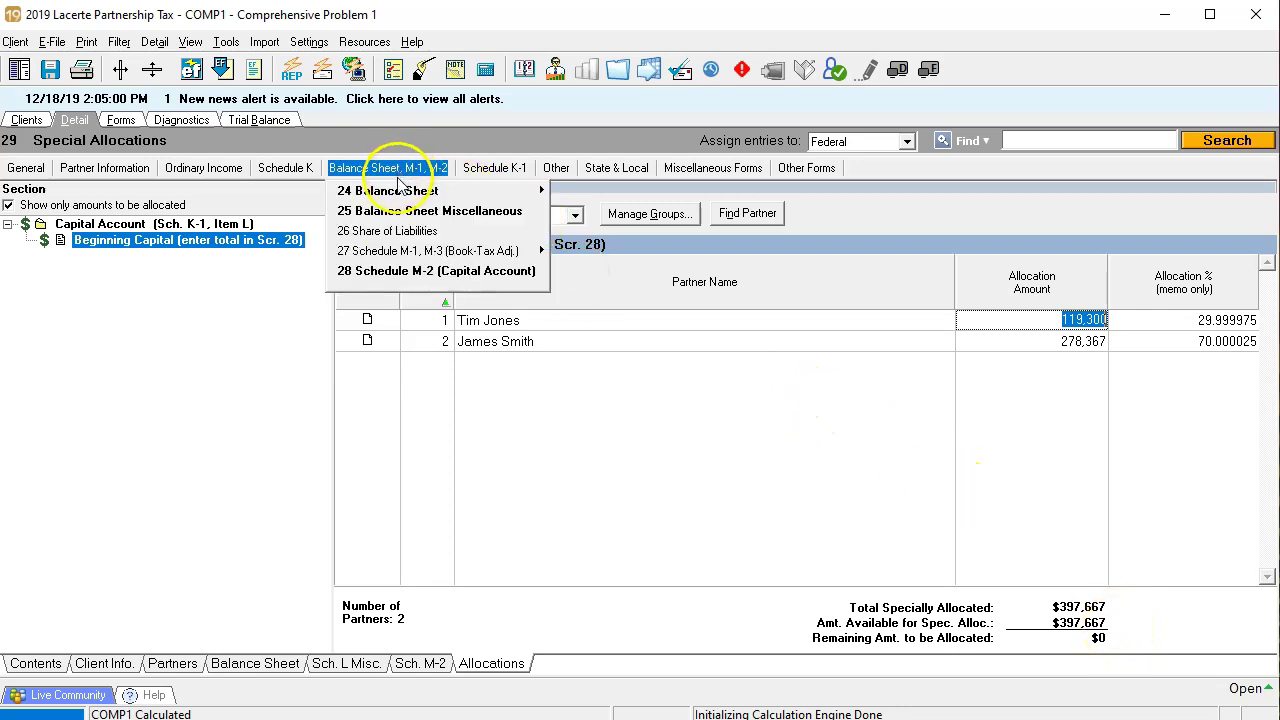
mouse_move(400, 194)
left_click(571, 190)
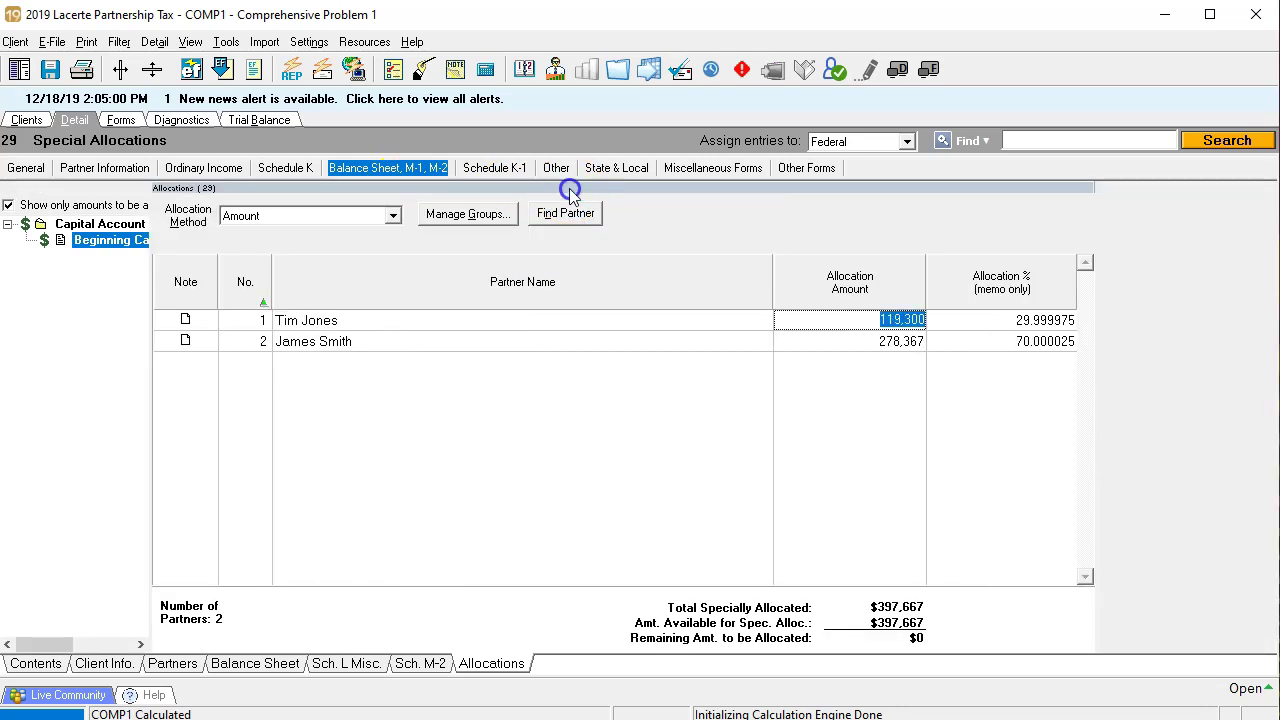
scroll(652, 428, "down", 2)
scroll(652, 428, "down", 3)
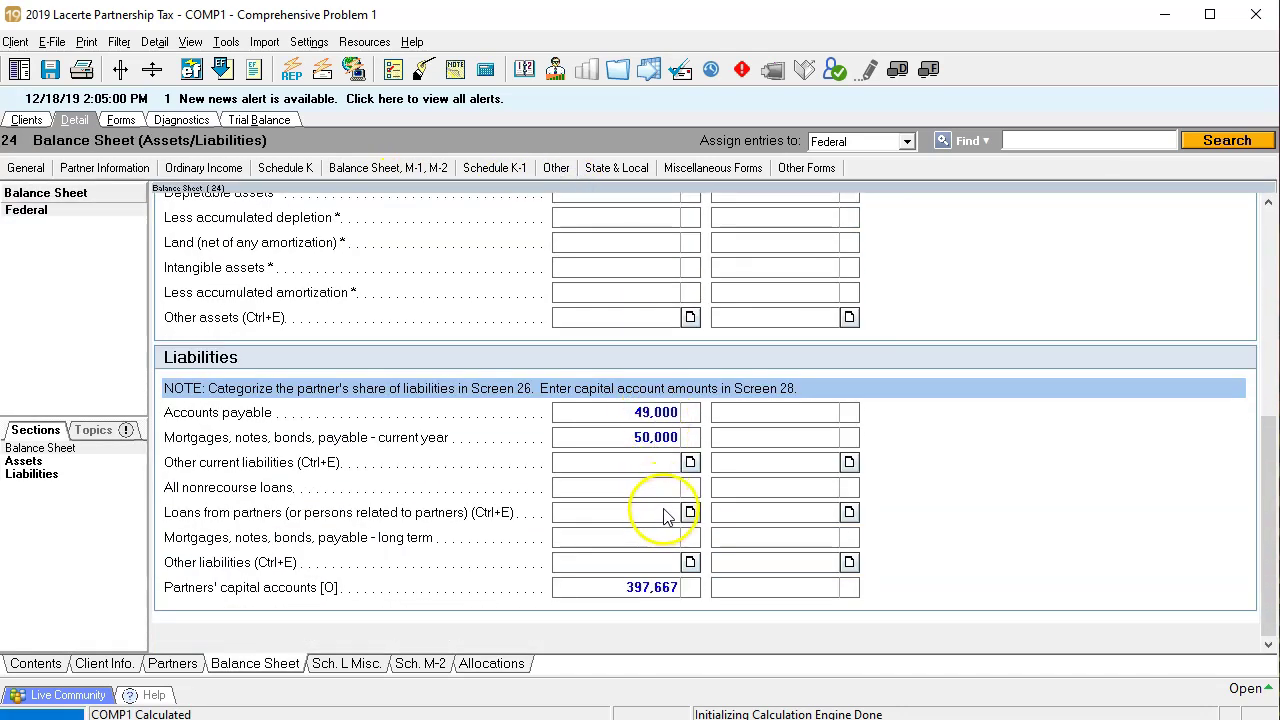
left_click(637, 590)
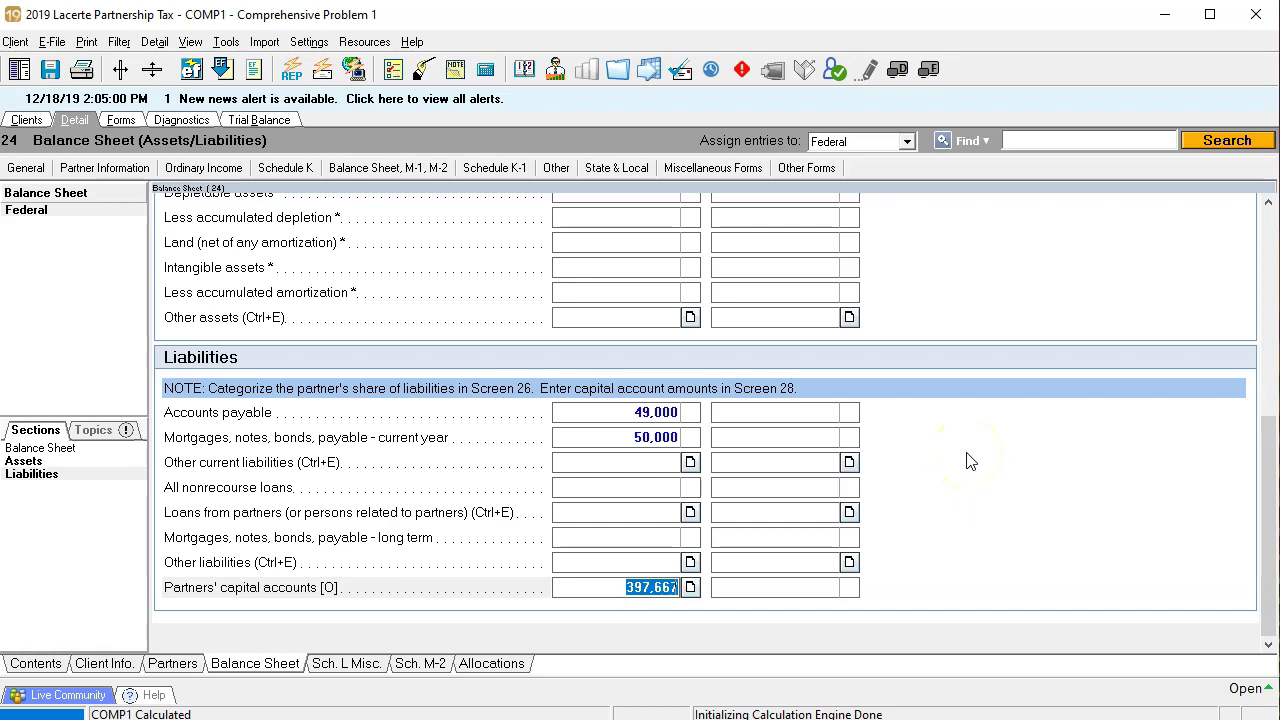
key("Delete")
- Examine the partners' capital and total lines of Schedule L and the Schedule M-2 balances on page 5 of Form 1065
left_click(121, 120)
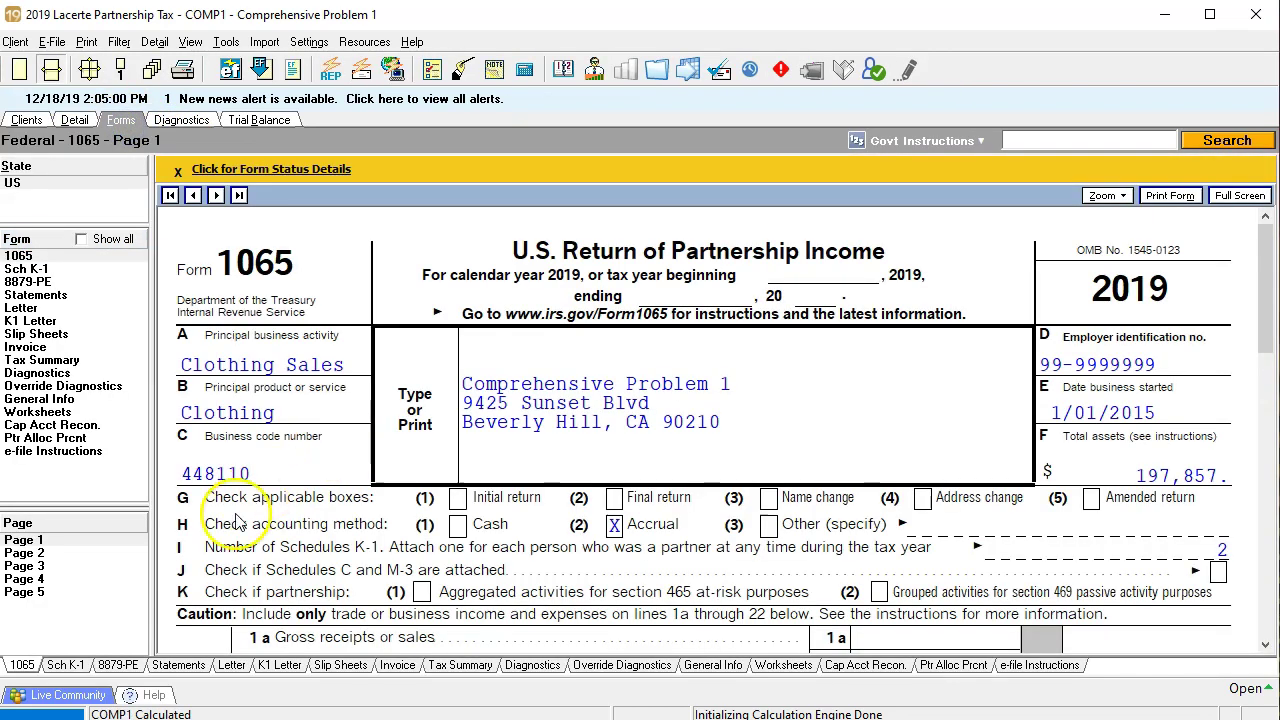
left_click(26, 592)
scroll(545, 505, "down", 10)
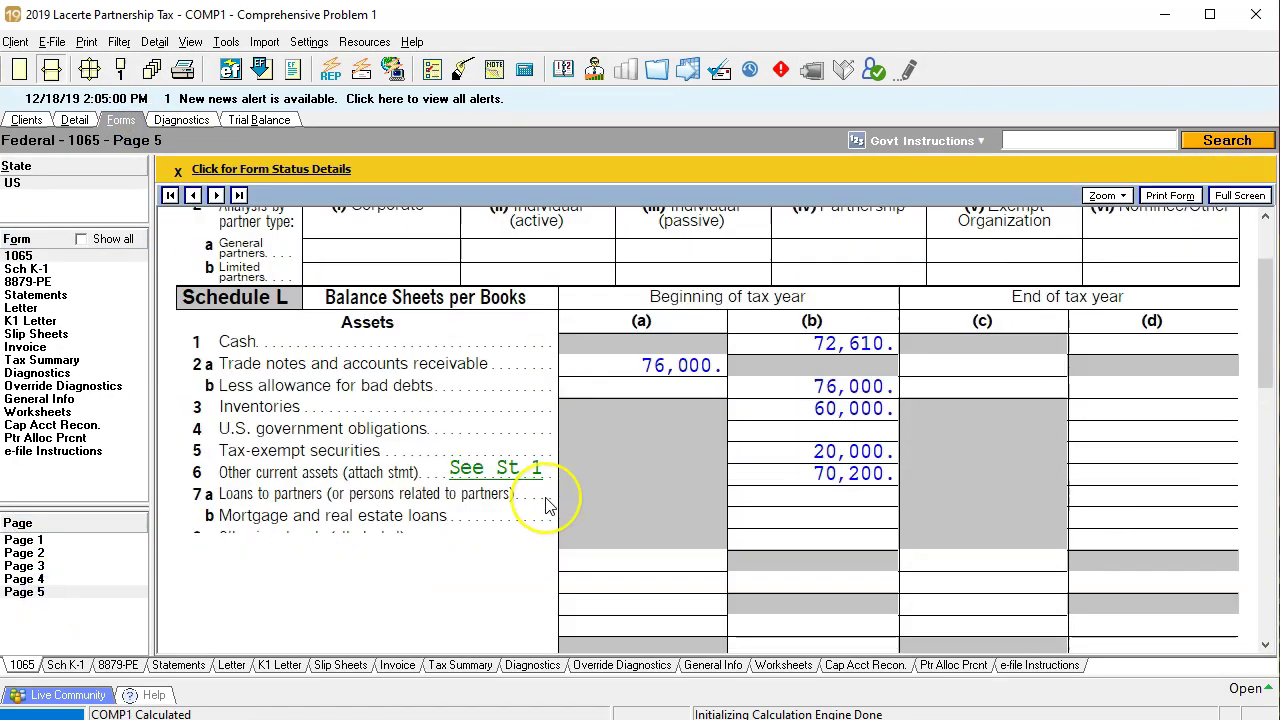
scroll(545, 505, "down", 2)
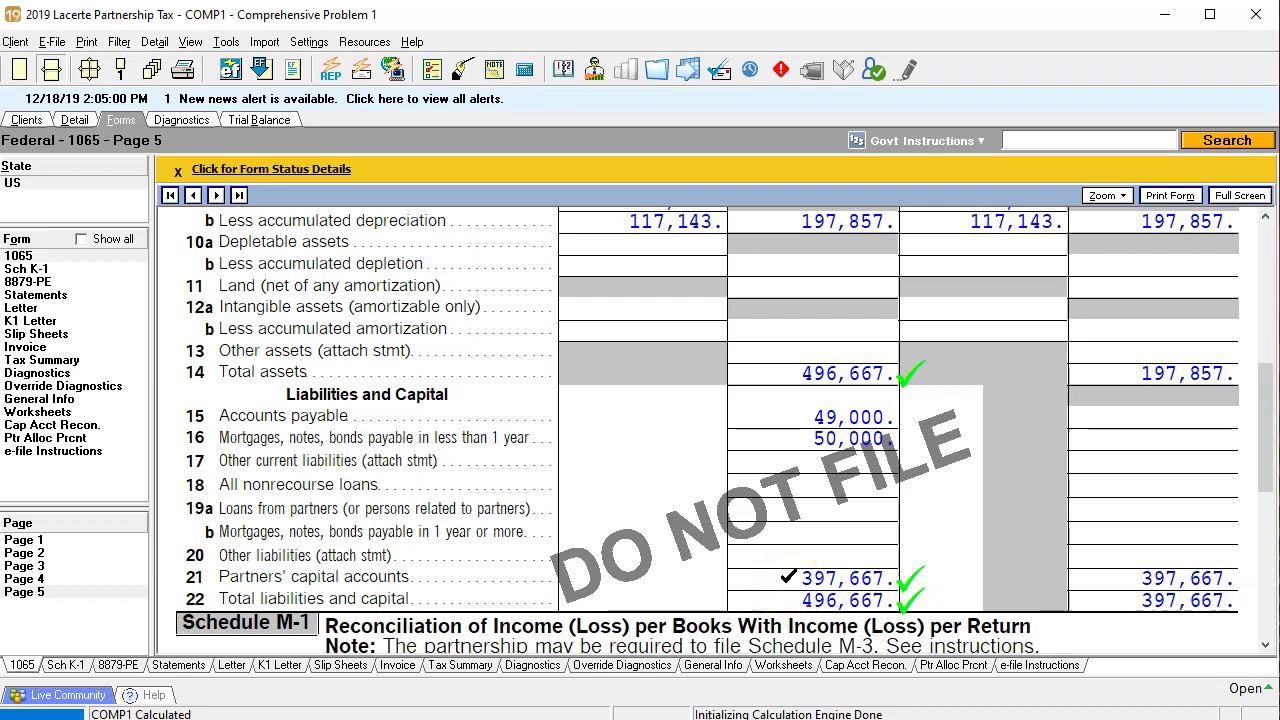
scroll(788, 577, "down", 5)
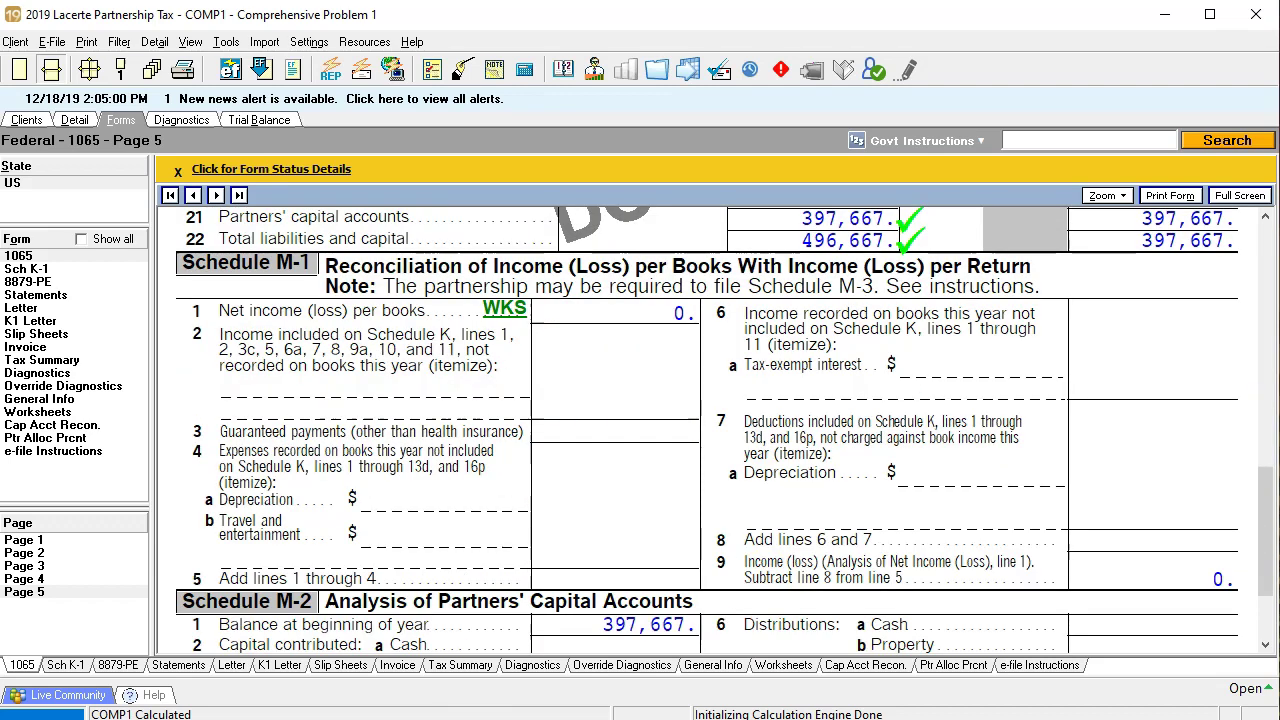
scroll(240, 560, "down", 2)
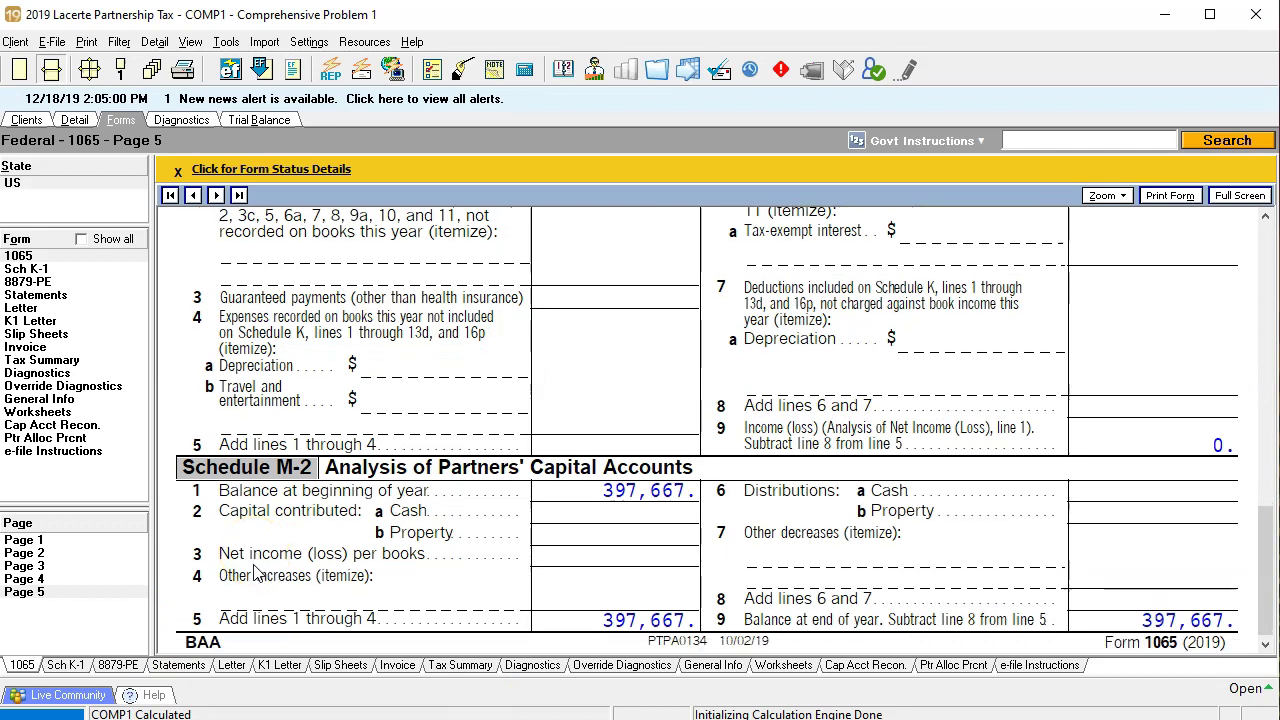
left_click(578, 480)
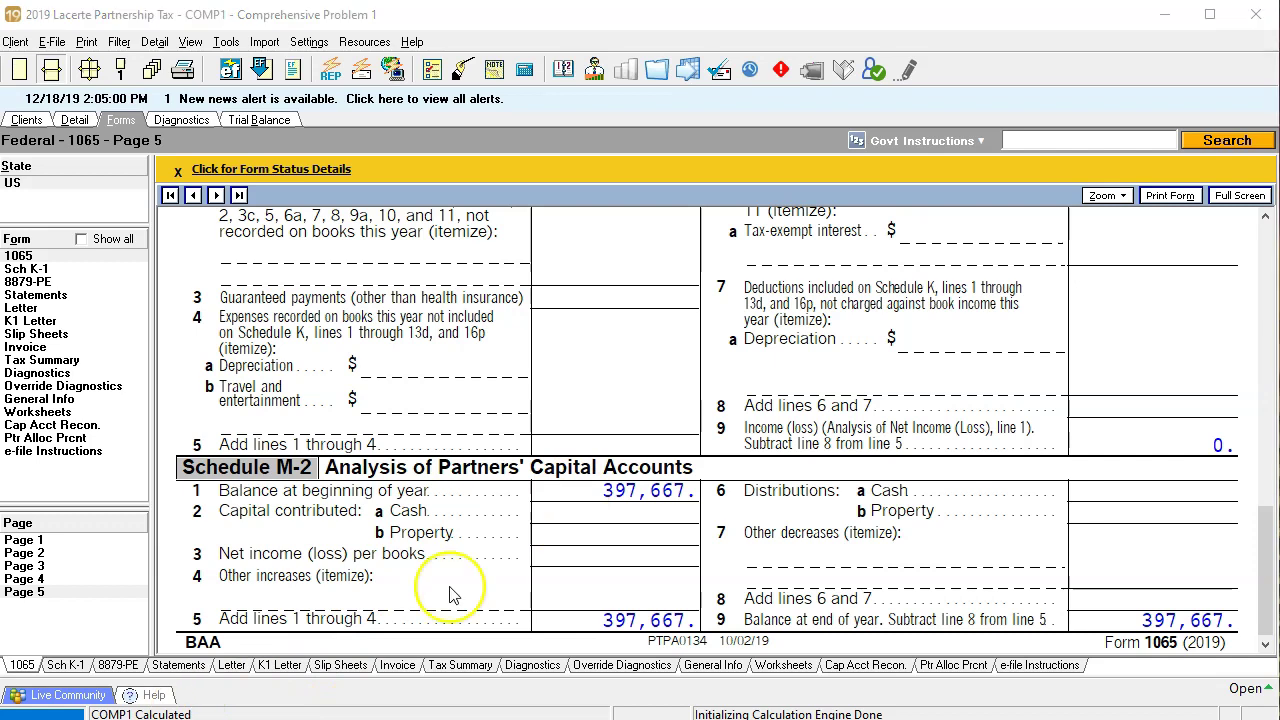
- Check-mark the beginning and ending amounts for Buildings and other depreciable assets and Less accumulated depreciation on Schedule L
scroll(450, 593, "up", 10)
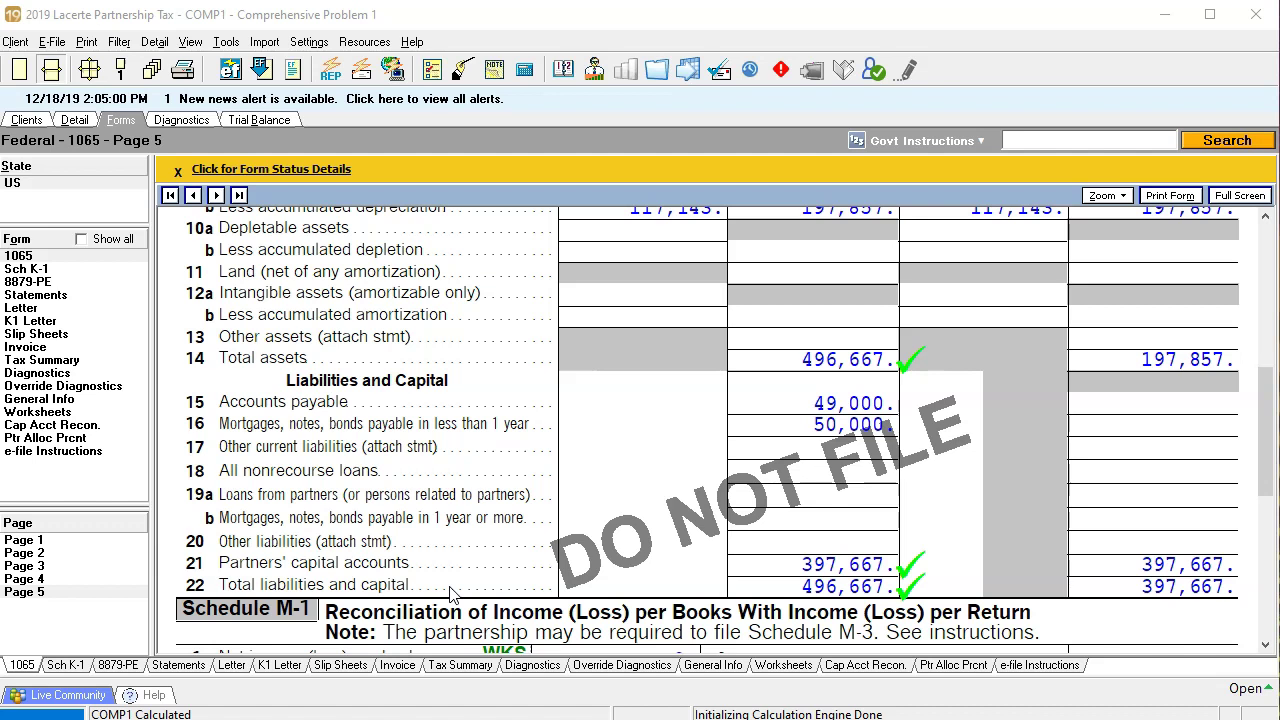
scroll(471, 488, "up", 2)
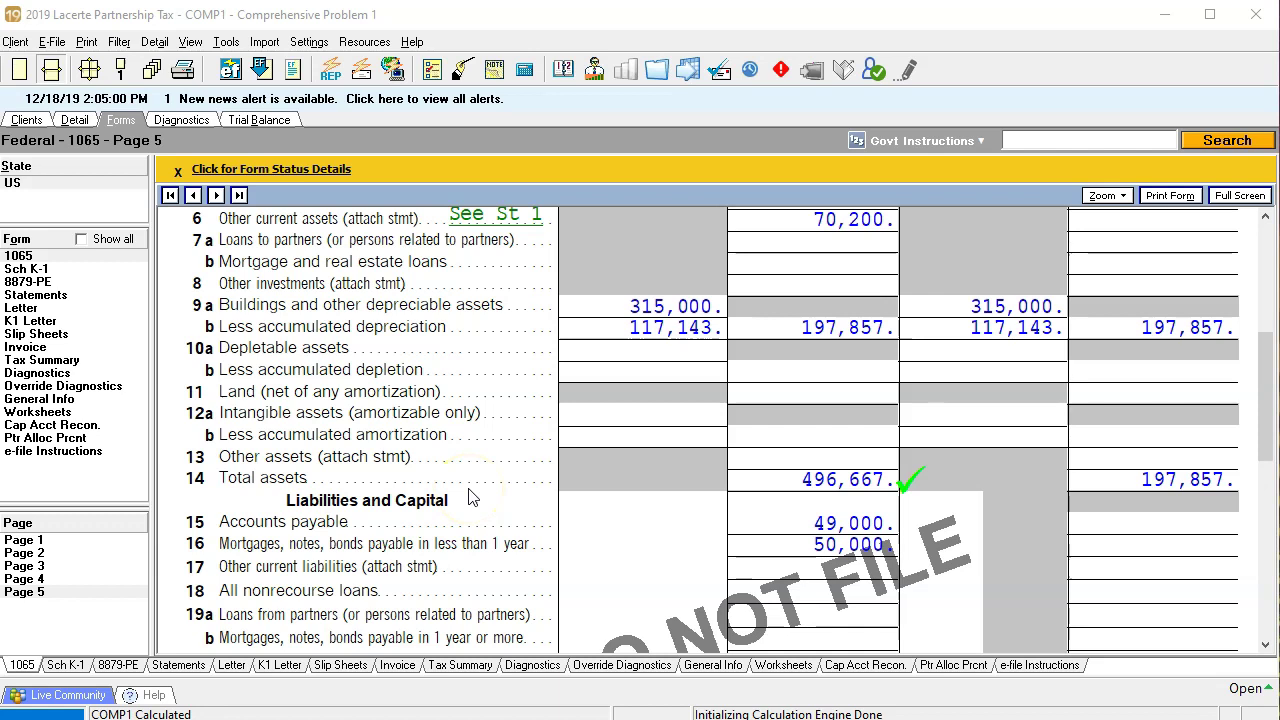
scroll(471, 497, "up", 4)
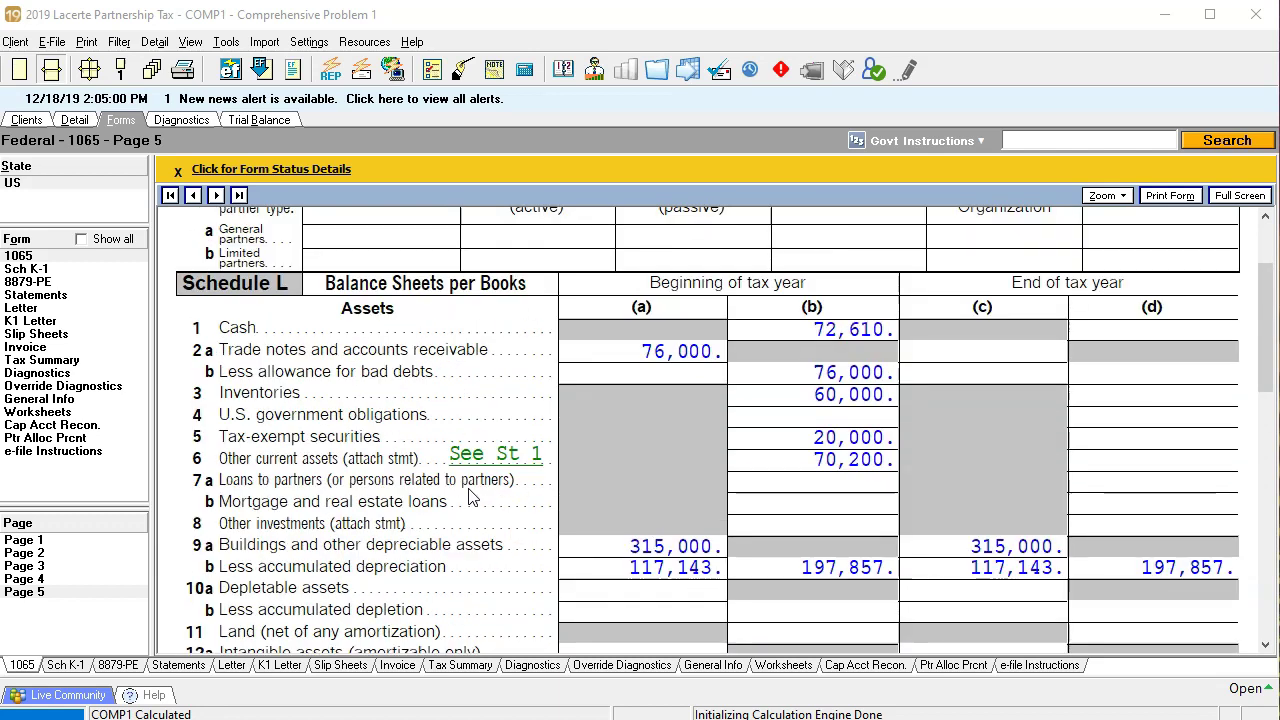
left_click(590, 545)
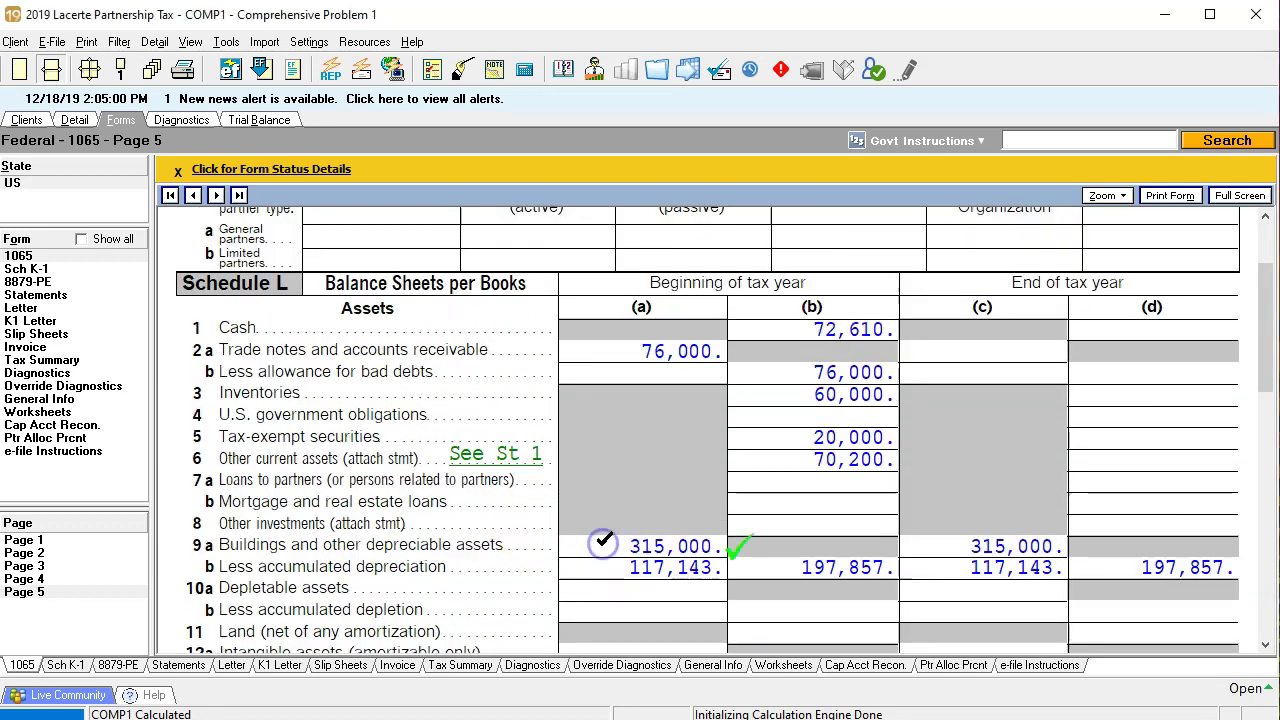
left_click(612, 563)
left_click(953, 566)
left_click(953, 547)
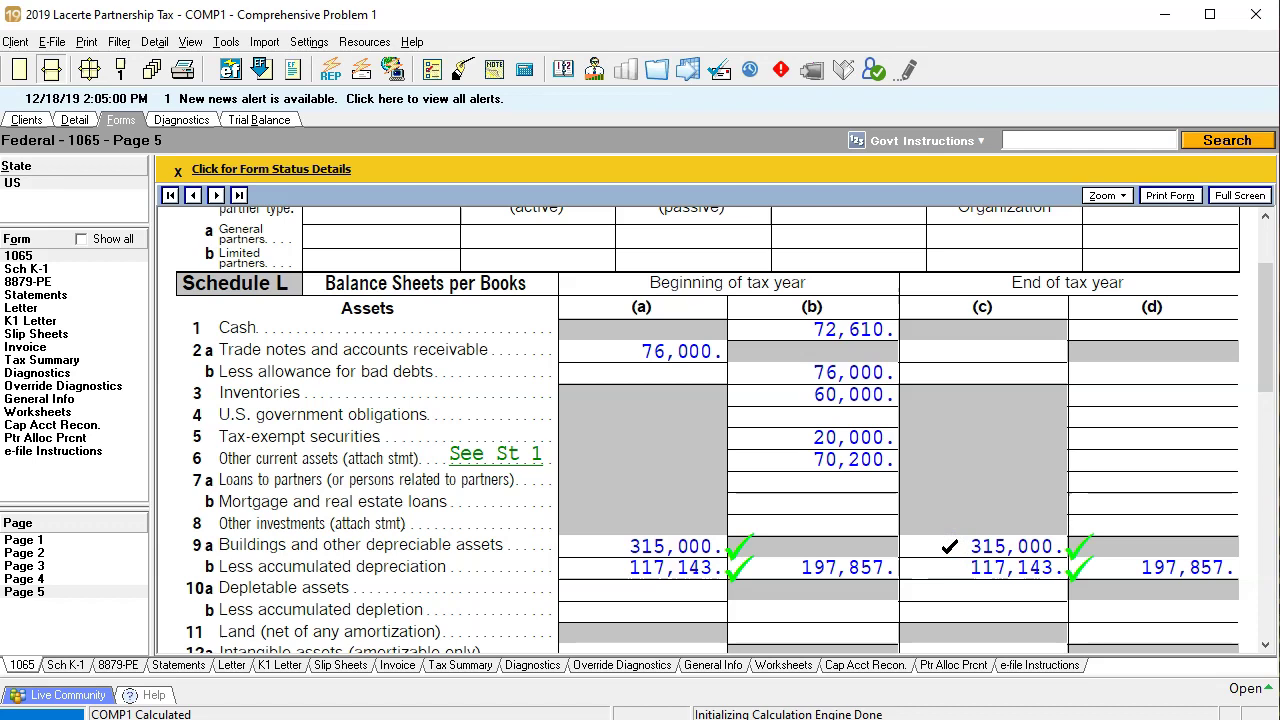
left_click(930, 576)
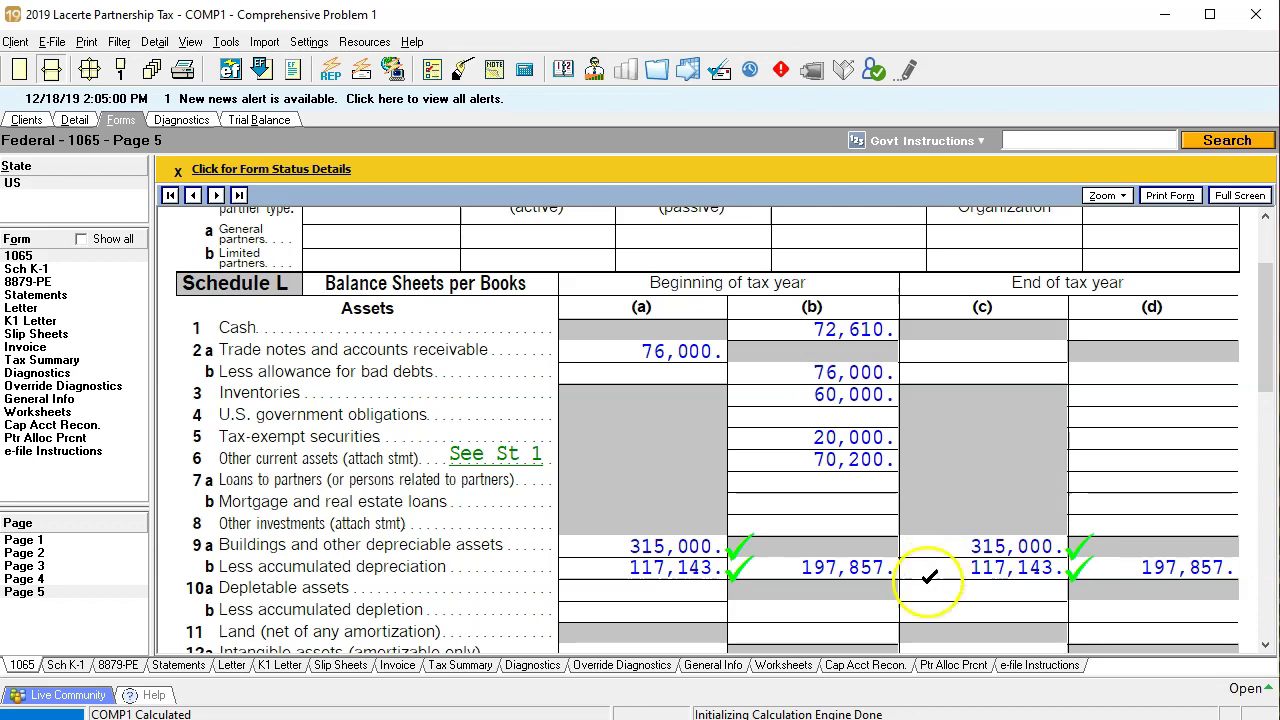